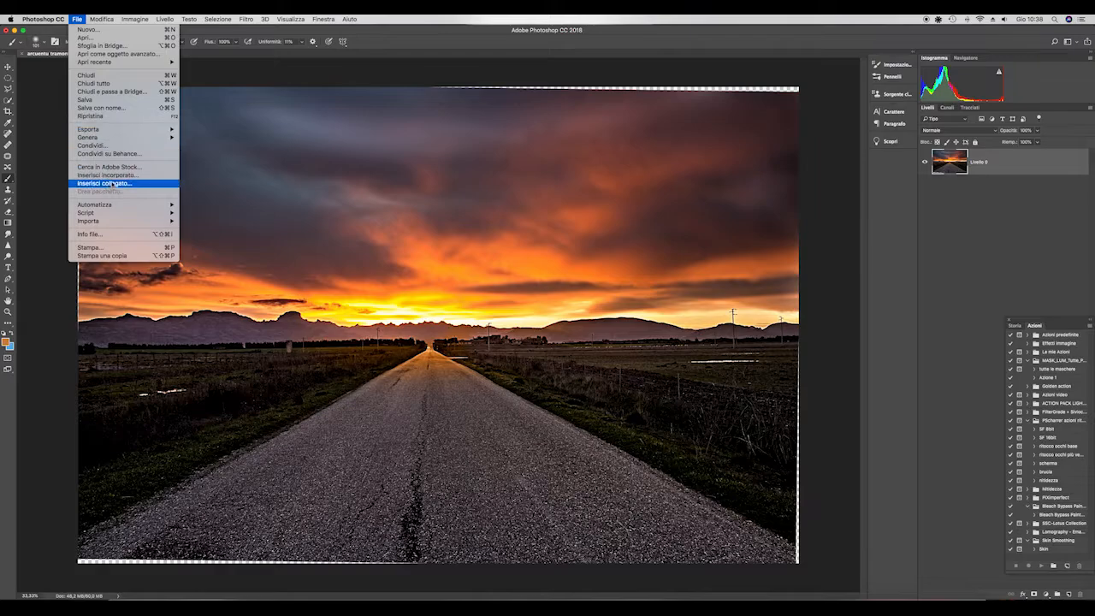
- Place the ferrovia railway photo as an embedded layer in the sunset road document
left_click(107, 175)
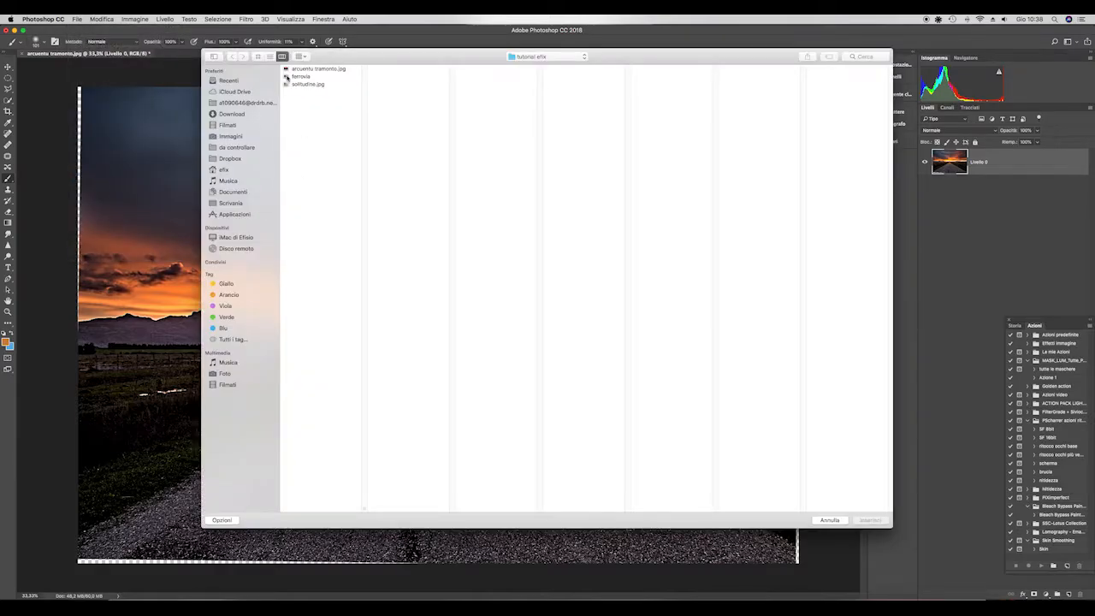
left_click(287, 77)
left_click(885, 523)
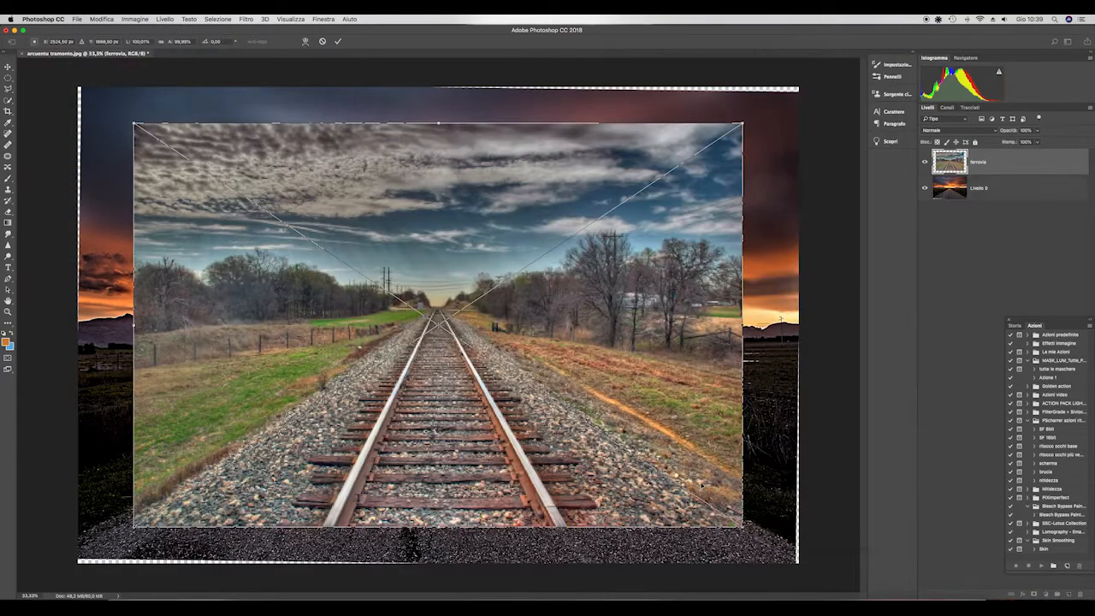
- Enlarge the placed railway photo proportionally to about 120% so it covers the whole canvas, and apply the transform
left_click_drag(444, 396, 450, 433)
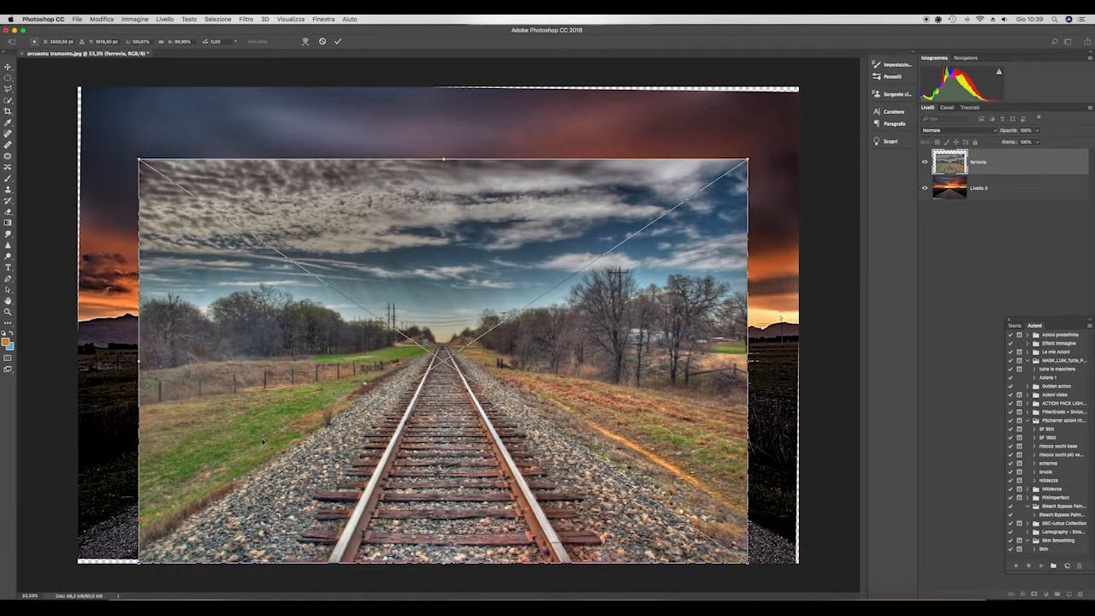
left_click(162, 42)
left_click_drag(143, 163, 79, 90)
left_click_drag(745, 109, 794, 88)
left_click_drag(723, 247, 732, 246)
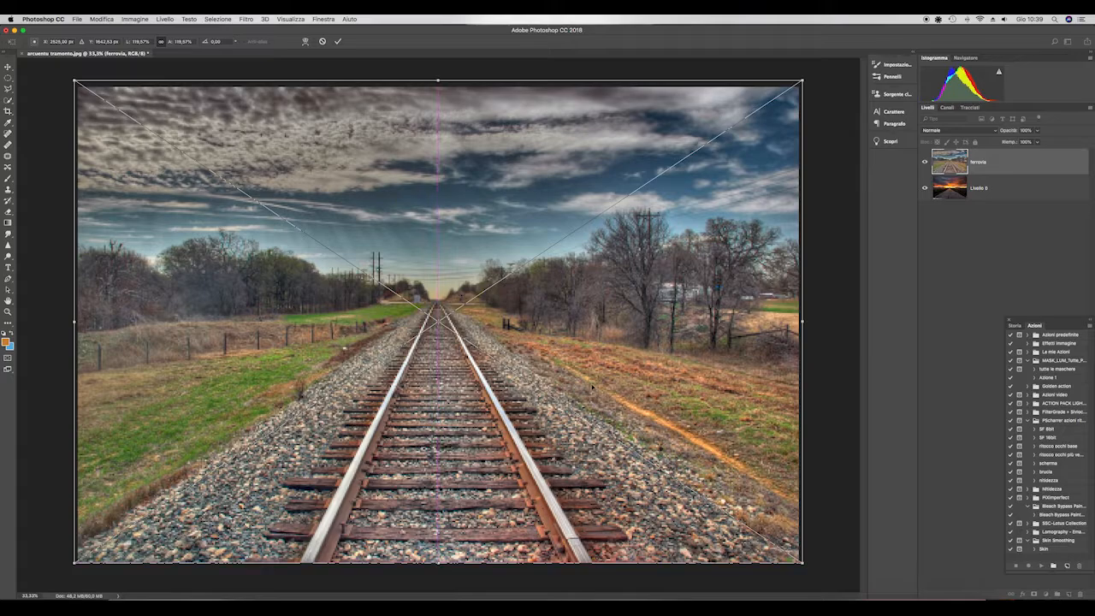
key("Return")
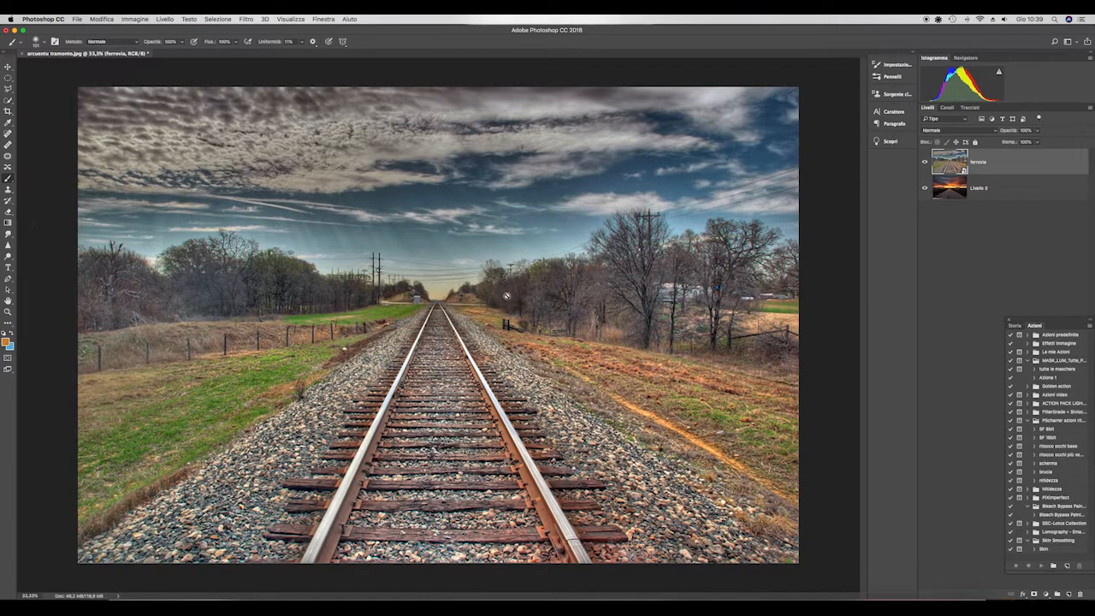
- Select the sky and trees above the ground line of the railway photo with the Polygonal Lasso
left_click(7, 88)
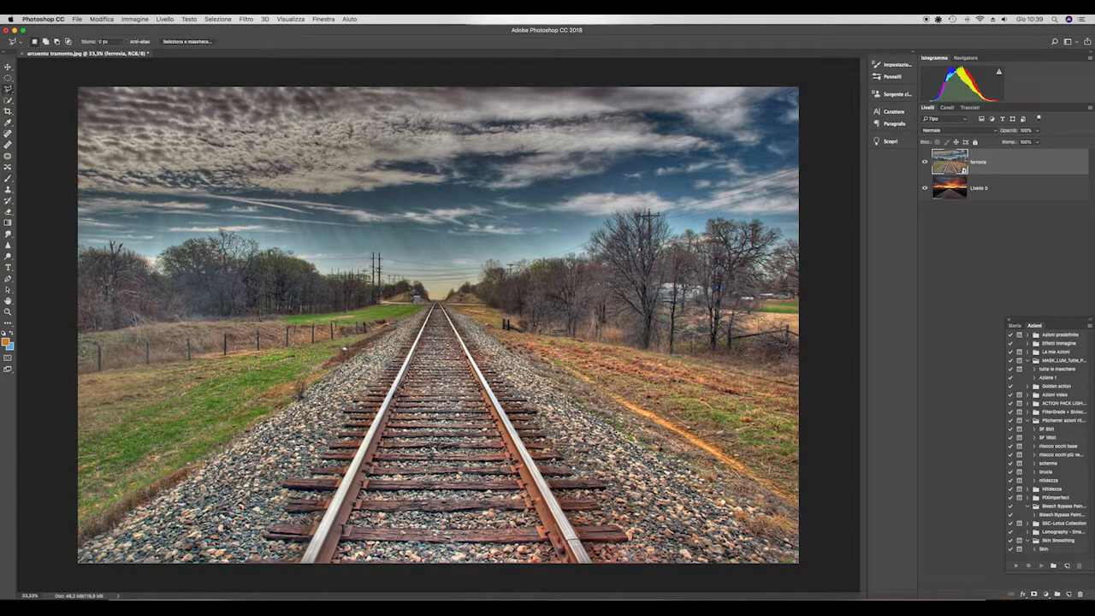
mouse_move(418, 301)
left_mouse_down()
mouse_move(71, 341)
mouse_move(30, 159)
mouse_move(61, 74)
mouse_move(837, 81)
mouse_move(853, 393)
mouse_move(541, 336)
mouse_move(485, 302)
mouse_move(448, 302)
left_mouse_up()
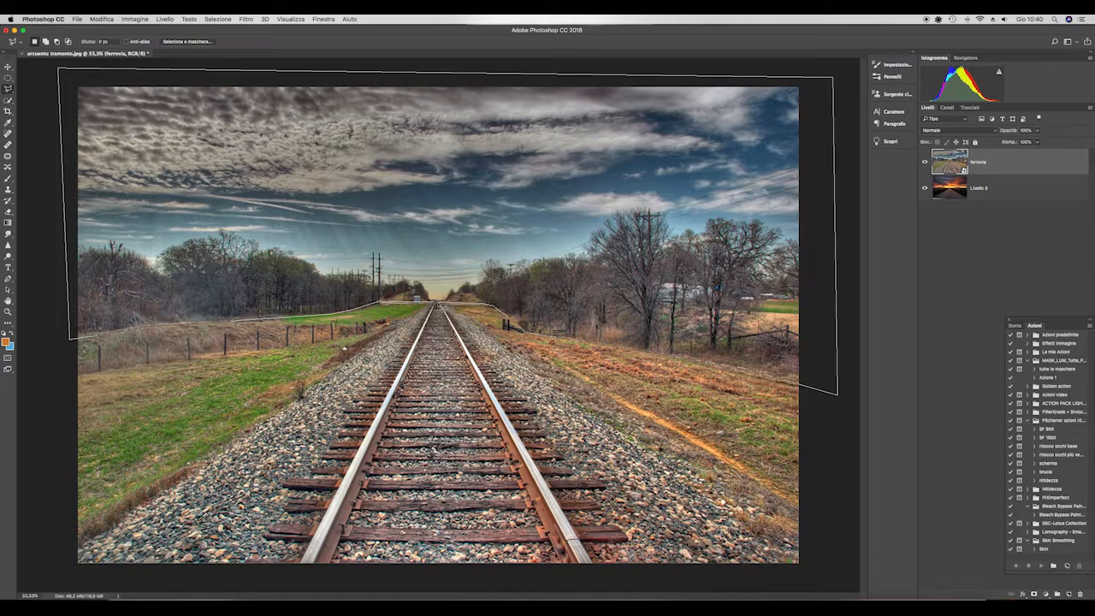
left_click_drag(837, 394, 837, 394)
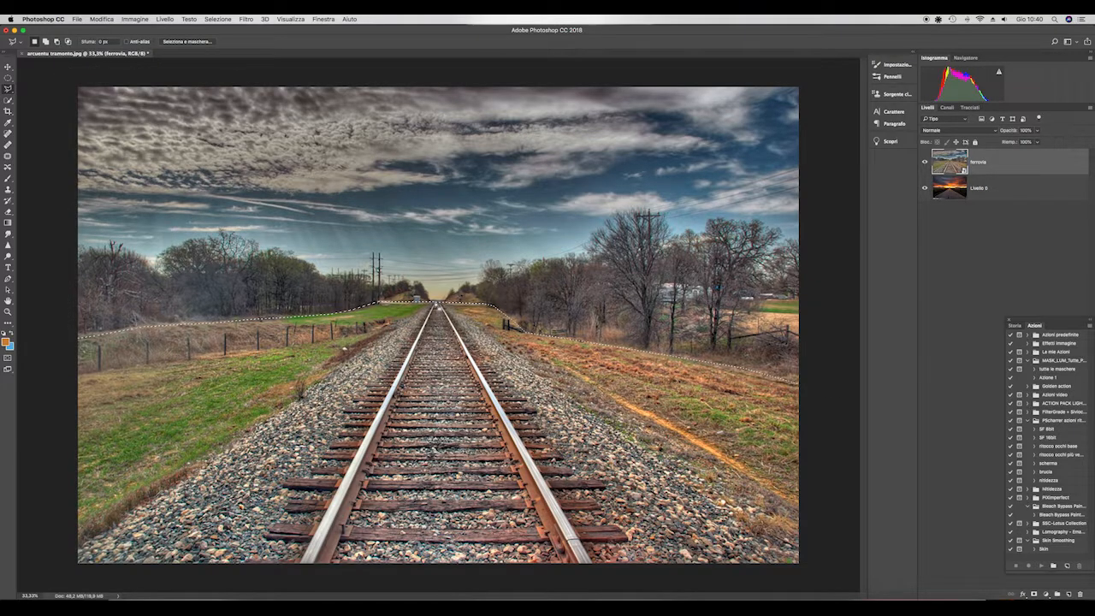
- Add a layer mask to the railway layer from the selection and invert it to hide the sky and trees
left_click(102, 19)
left_click(103, 80)
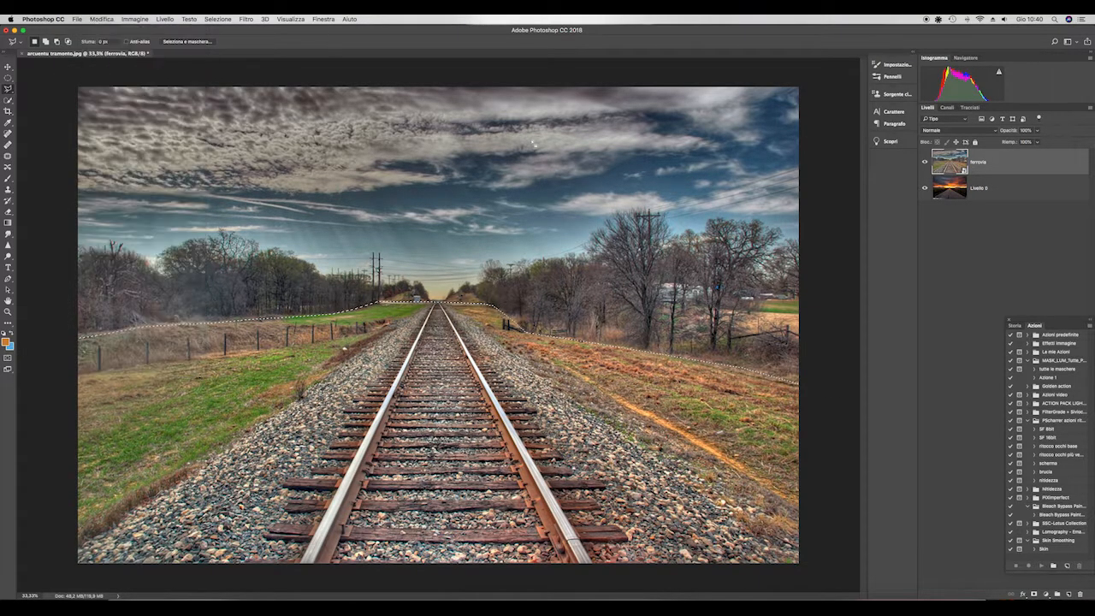
left_click(1034, 594)
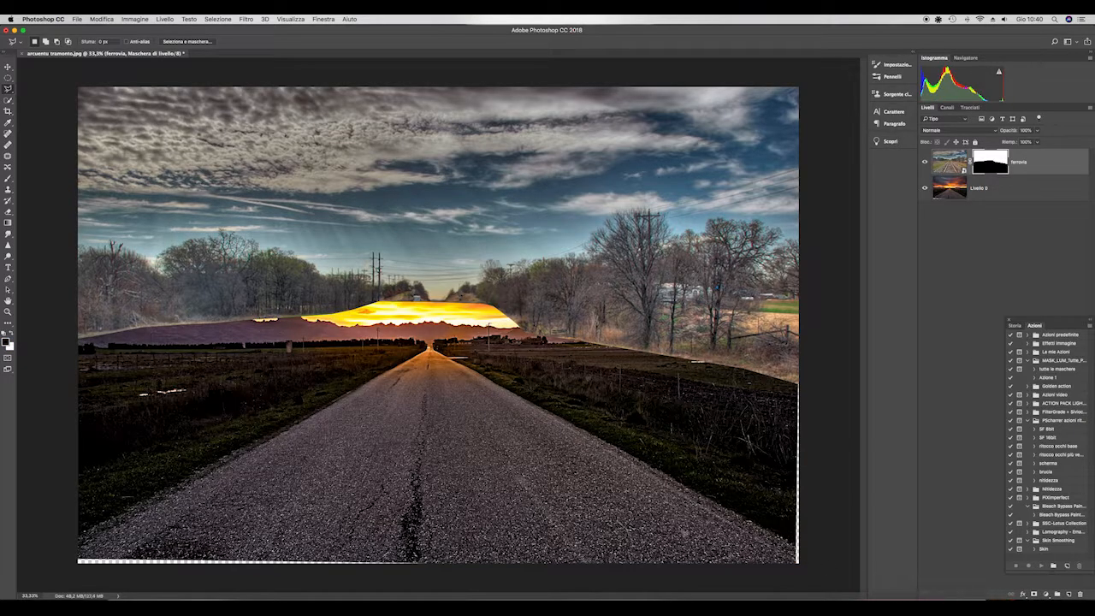
key("super+i")
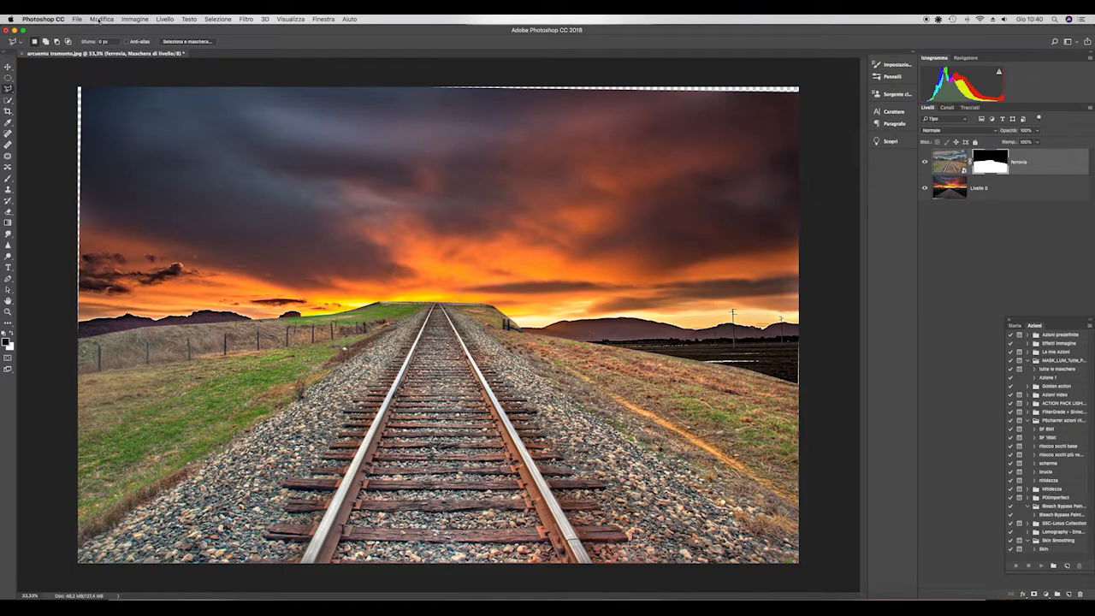
- Paint black with a soft brush on the railway layer's mask along the ground edge on both sides of the tracks
left_click(7, 179)
left_click_drag(359, 323, 367, 323)
mouse_move(427, 295)
left_mouse_down()
mouse_move(197, 322)
mouse_move(77, 352)
left_mouse_up()
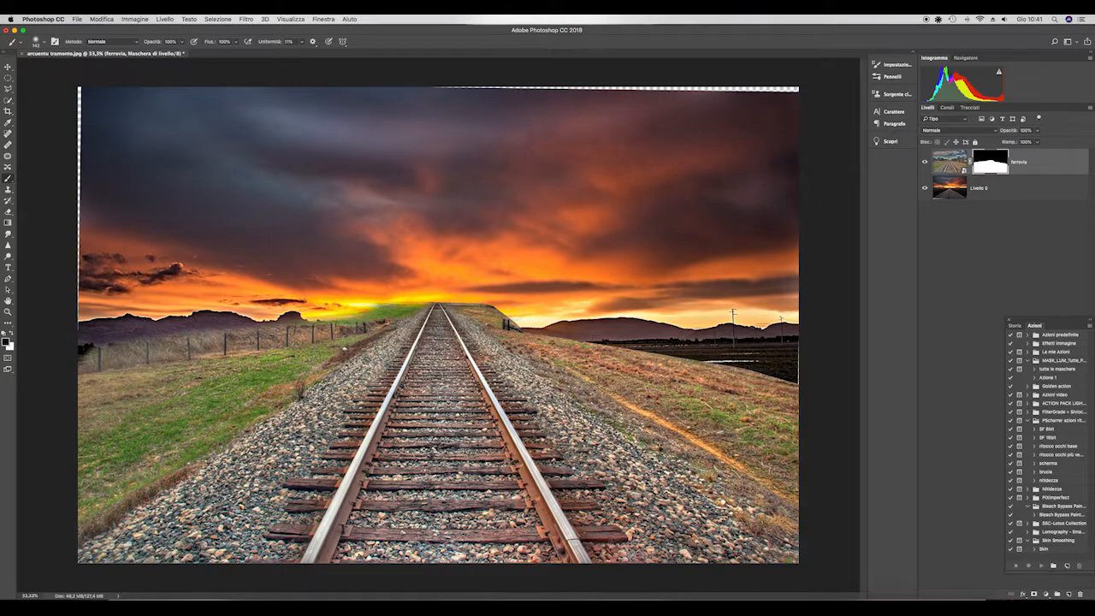
mouse_move(445, 299)
left_mouse_down()
mouse_move(672, 359)
mouse_move(797, 380)
left_mouse_up()
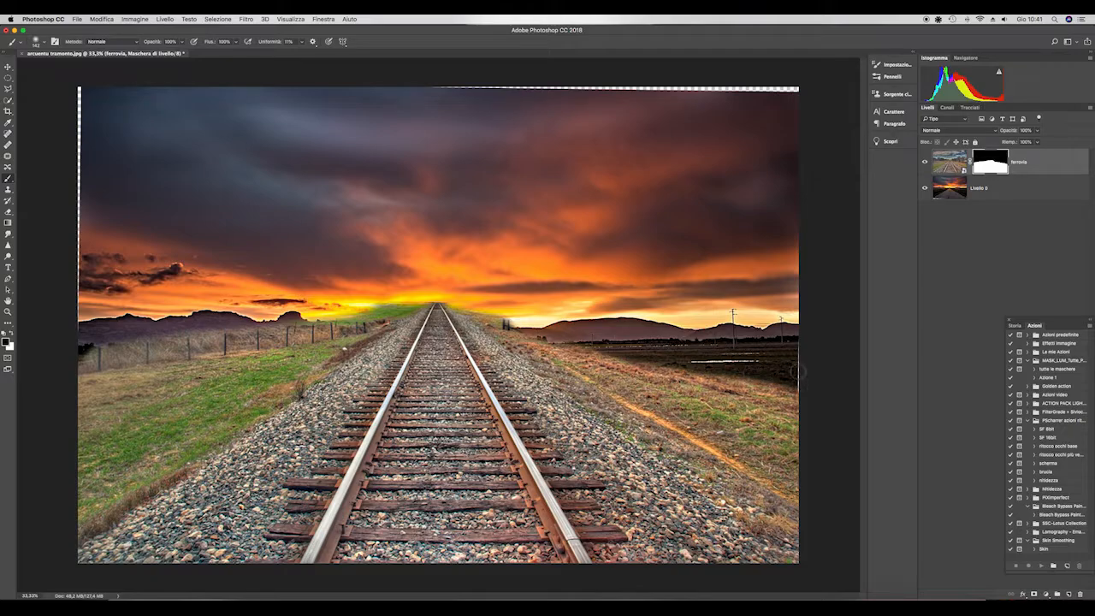
- Free-transform the railway layer, lowering its upper edge to about 81% height so the tracks end at the sunset's horizon
left_click(106, 20)
mouse_move(121, 210)
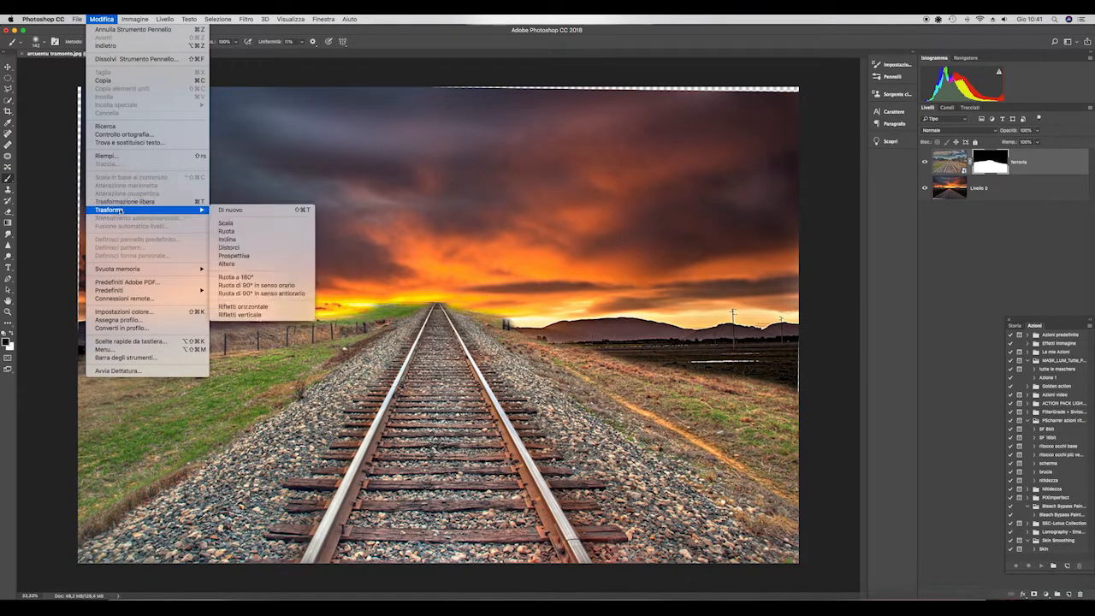
left_click(120, 201)
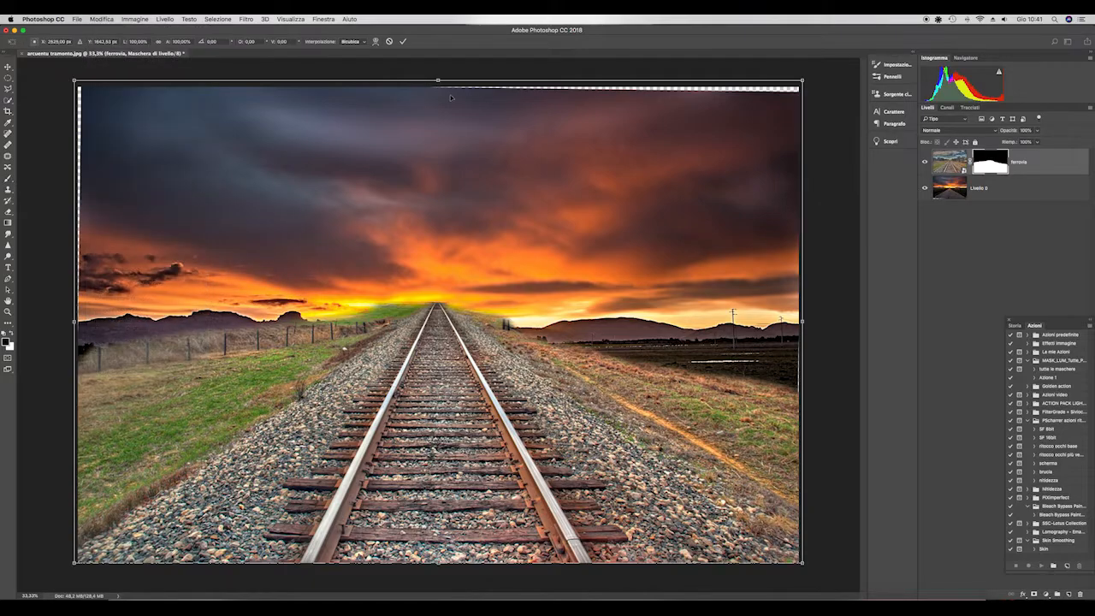
left_click_drag(438, 82, 390, 165)
- Switch the transform to Perspective and shift the railway layer slightly left to align the tracks with the road's vanishing point
left_click(101, 19)
mouse_move(171, 209)
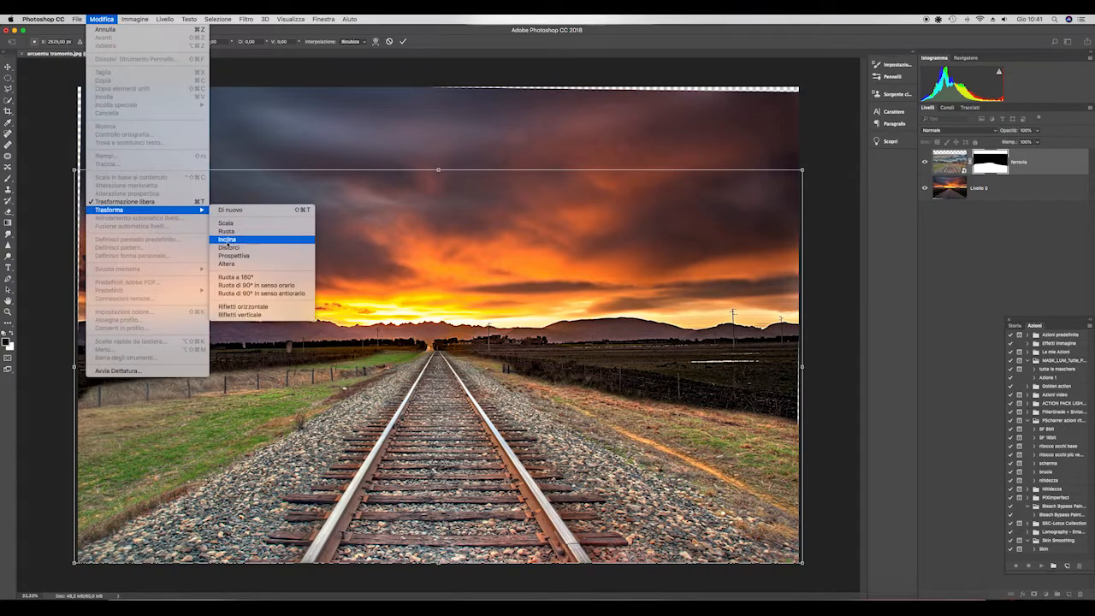
left_click(253, 258)
left_click_drag(428, 299, 418, 304)
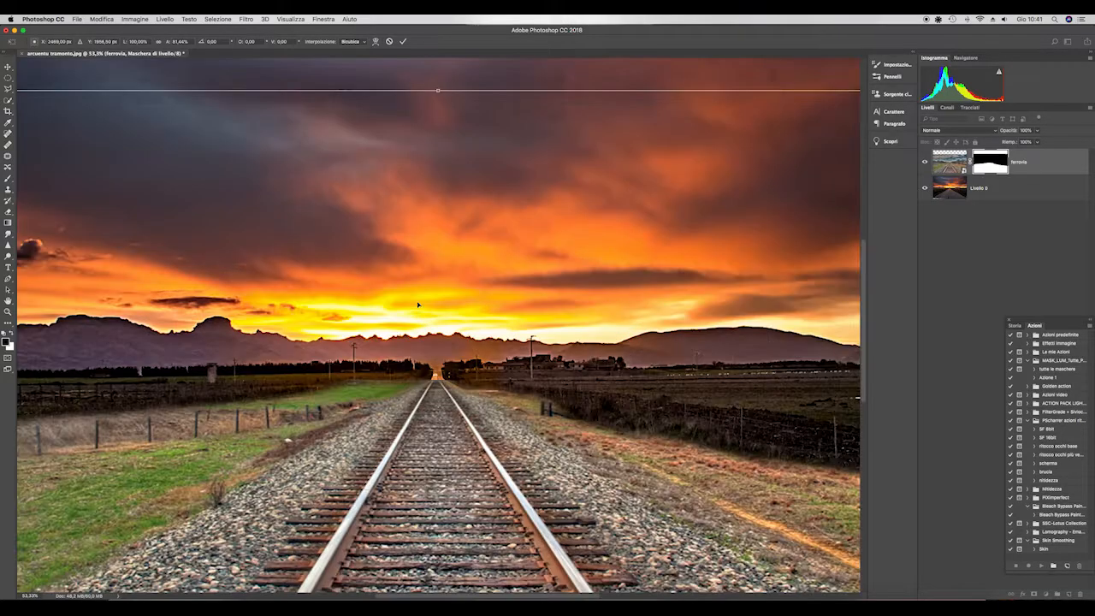
- Distort the railway layer by pulling its upper-right corner outward, stretch it to about 84% height, and apply the transform
left_click(102, 19)
mouse_move(145, 210)
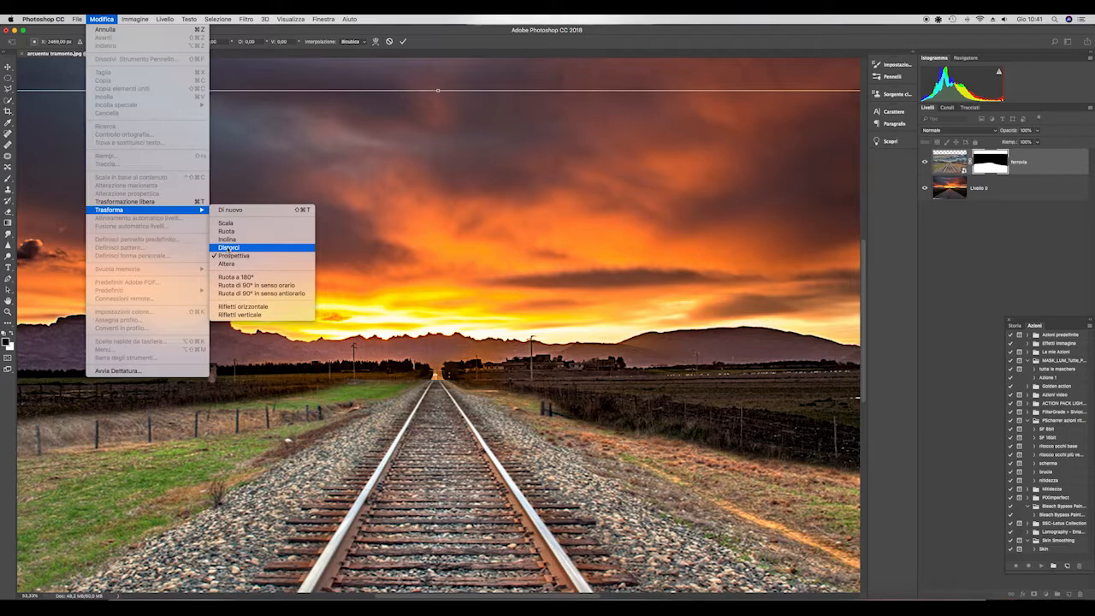
left_click(228, 248)
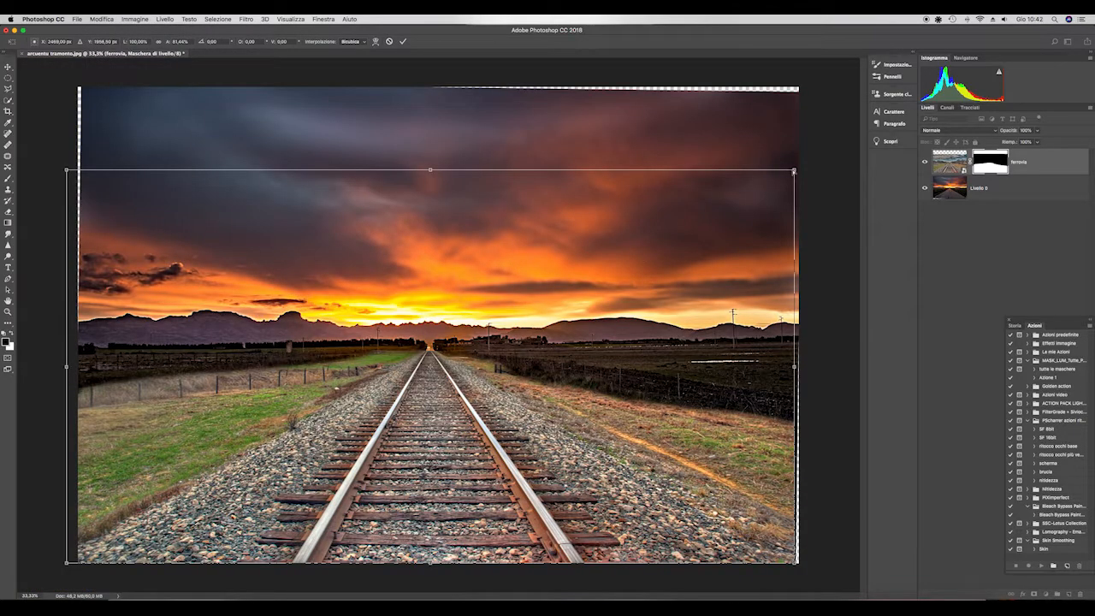
left_click_drag(794, 172, 802, 165)
left_click_drag(445, 332, 446, 333)
key("Right")
key("Right")
key("Right")
key("Right")
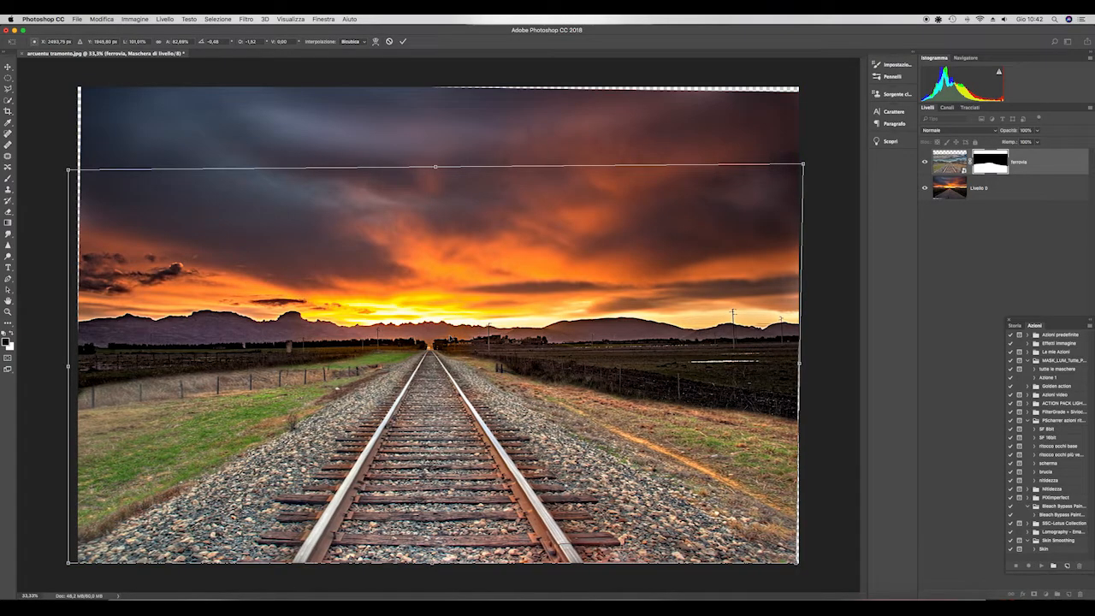
left_click_drag(434, 169, 434, 158)
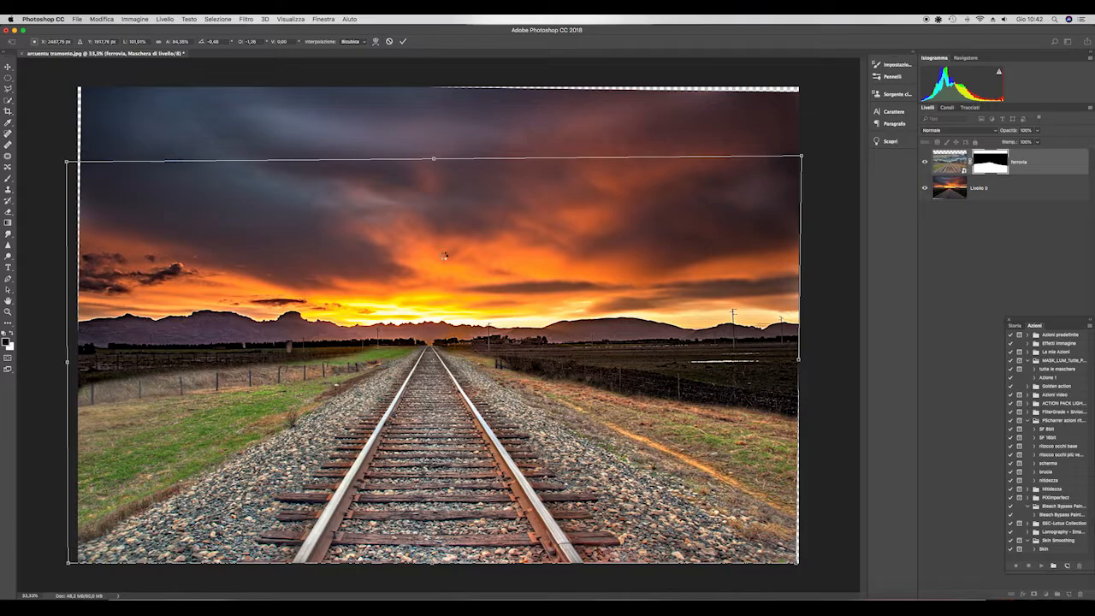
key("Return")
scroll(338, 388, "up", 3)
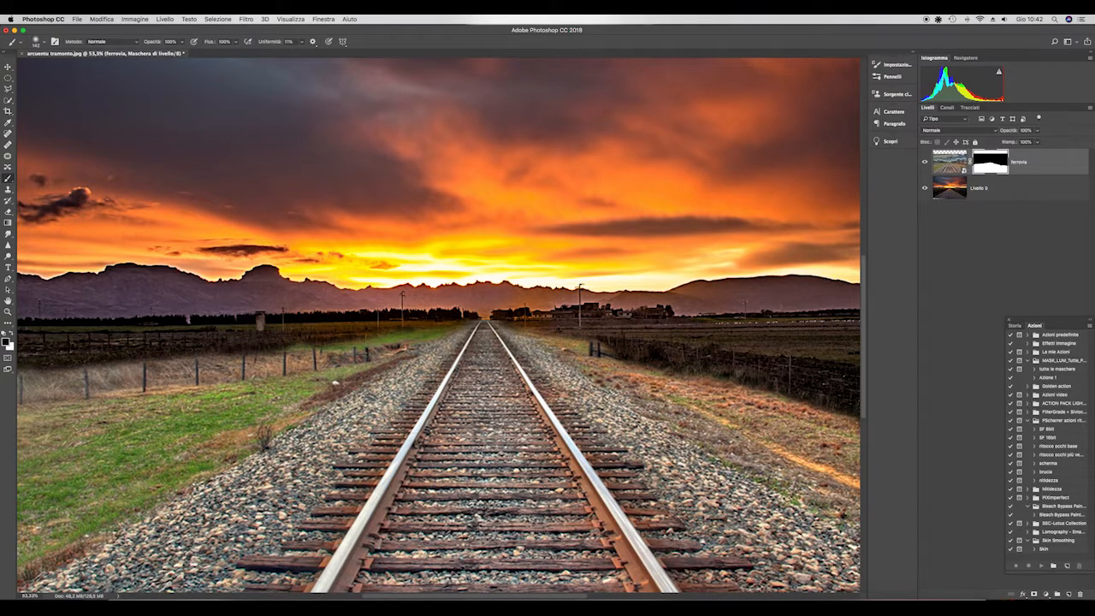
key("super+minus")
key("super+minus")
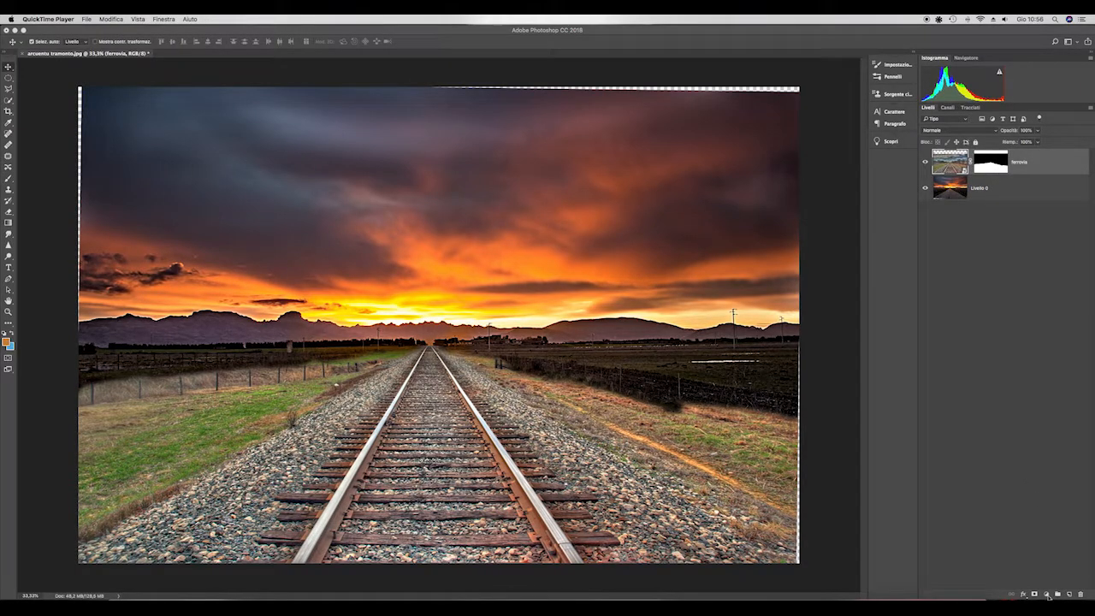
- Clip a Hue/Saturation adjustment layer to the railway layer with Hue -1, Saturation +37 and Lightness -39
left_click(1048, 595)
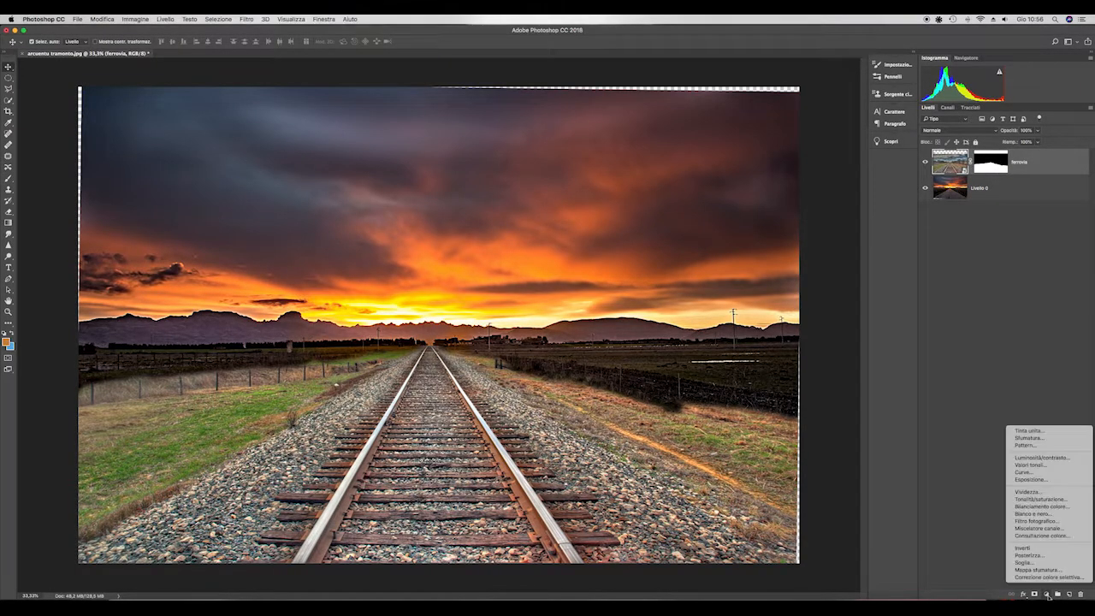
left_click(1046, 499)
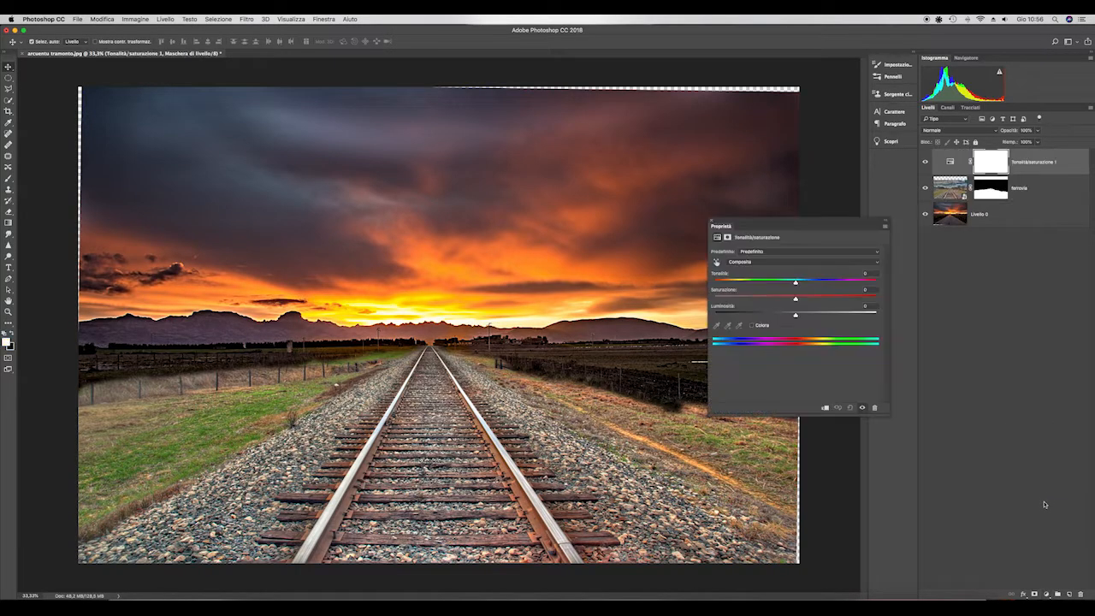
left_click(1049, 172, "alt")
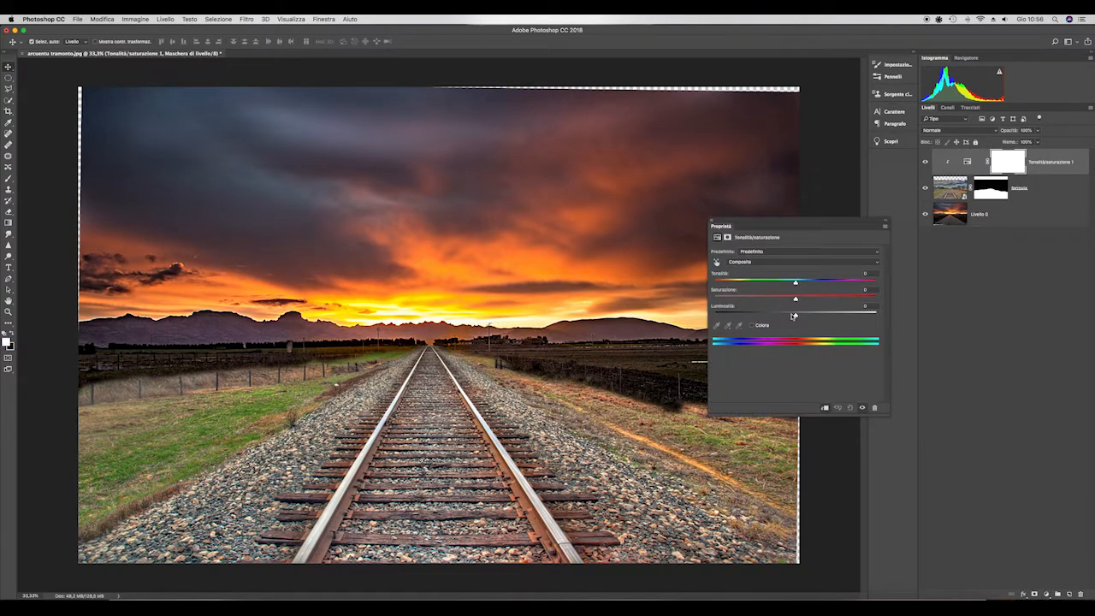
left_click_drag(796, 300, 762, 318)
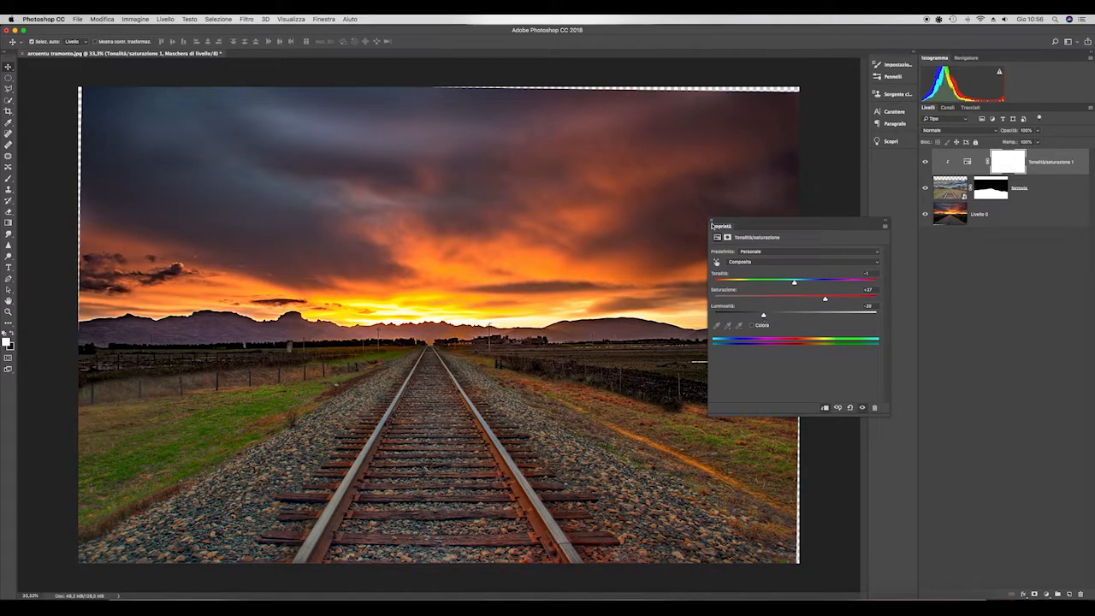
left_click(712, 223)
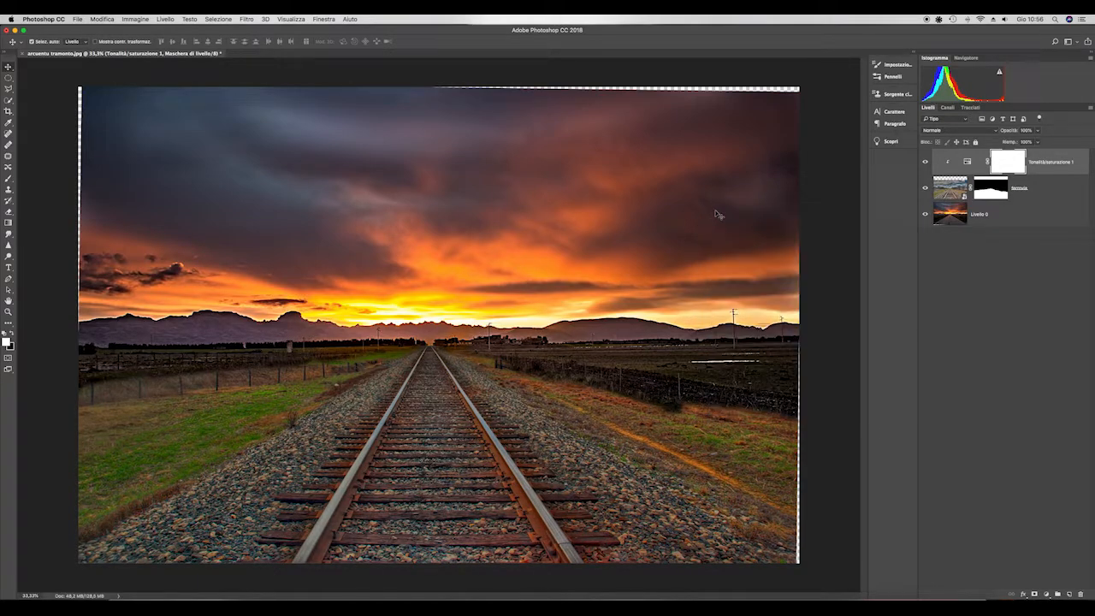
- Open solitudine.jpg as a separate document, keeping its embedded color profile
left_click(79, 18)
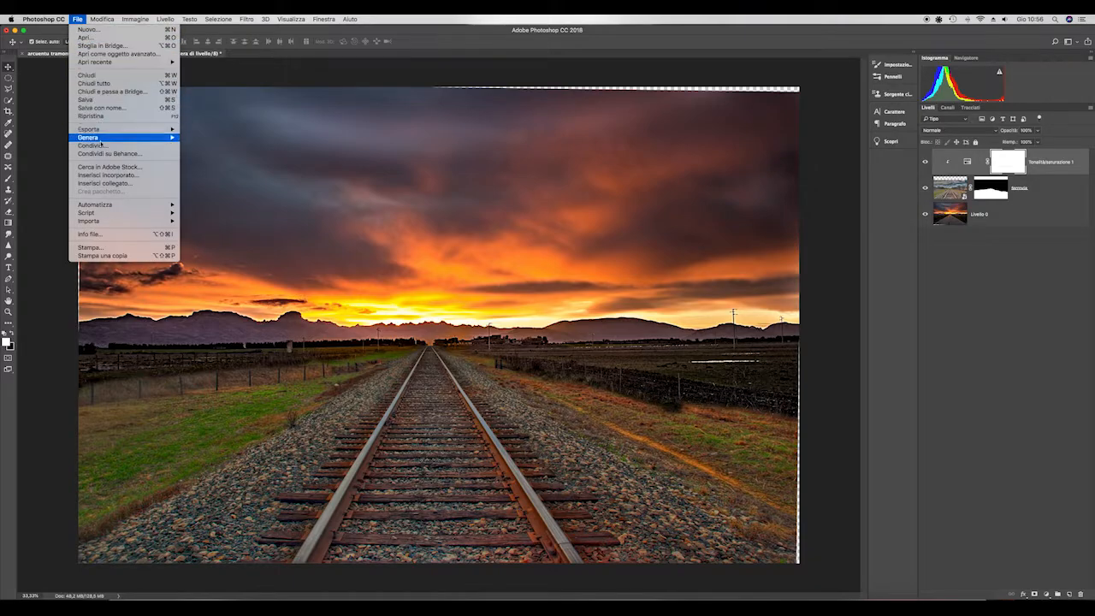
left_click(86, 36)
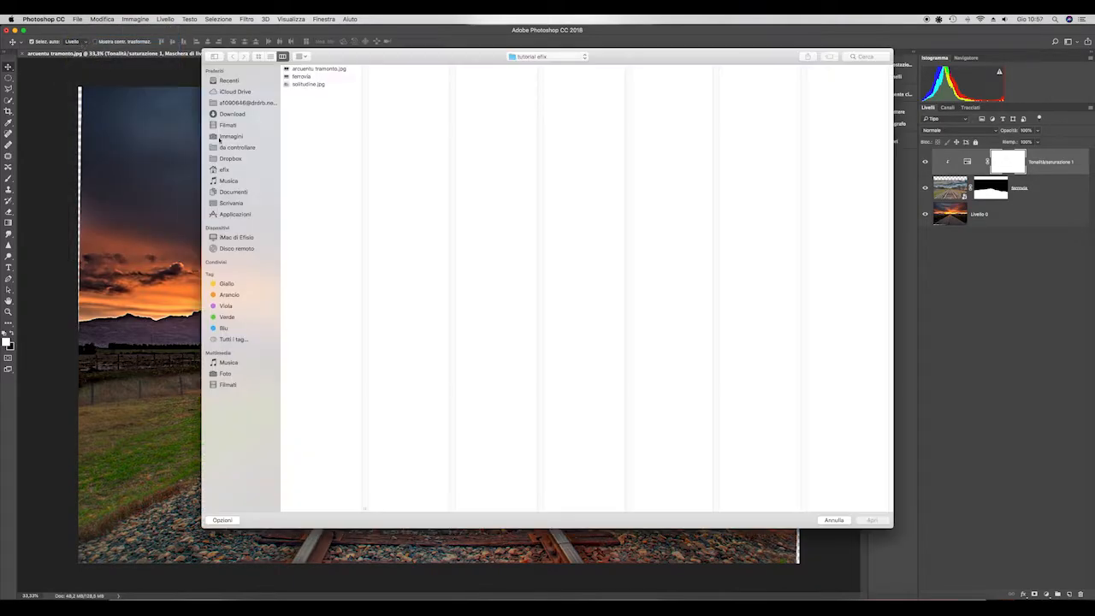
left_click(302, 85)
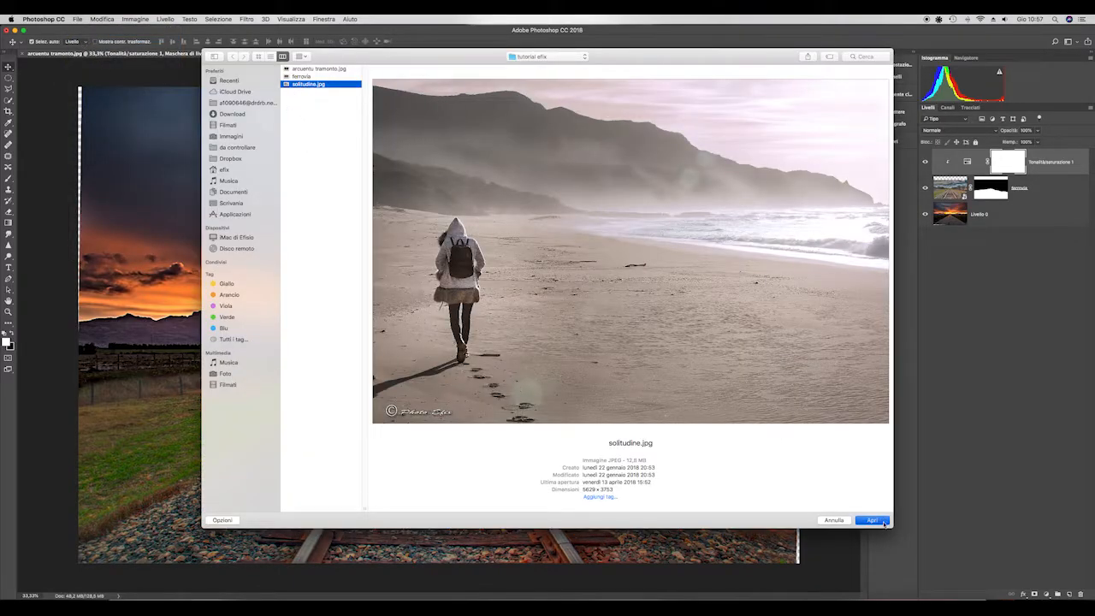
left_click(872, 521)
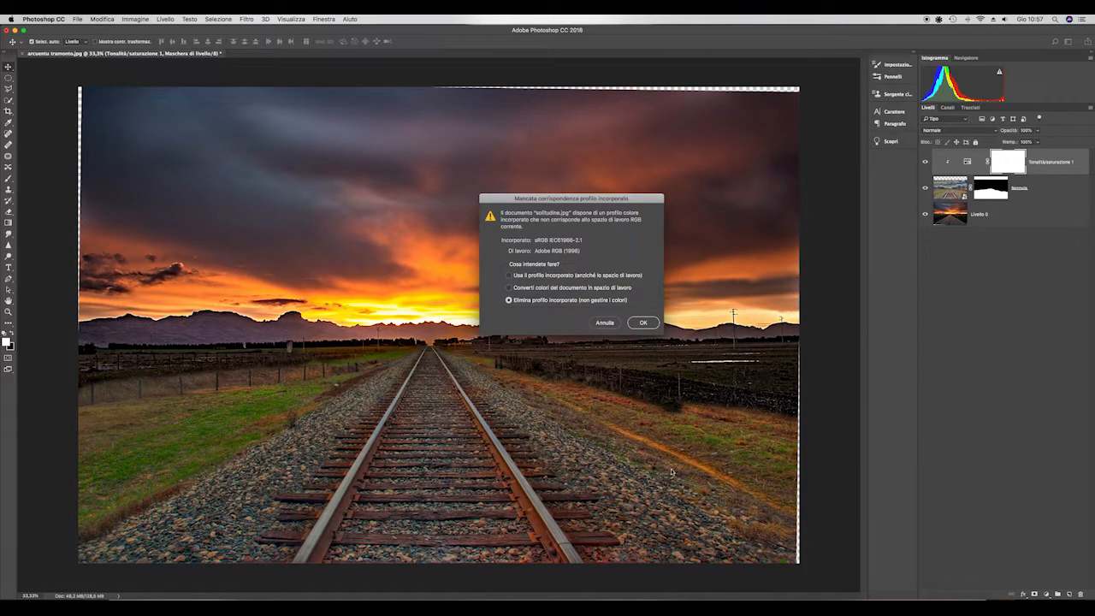
left_click(511, 276)
left_click(644, 323)
- Duplicate the background layer of solitudine.jpg
scroll(212, 364, "up", 3)
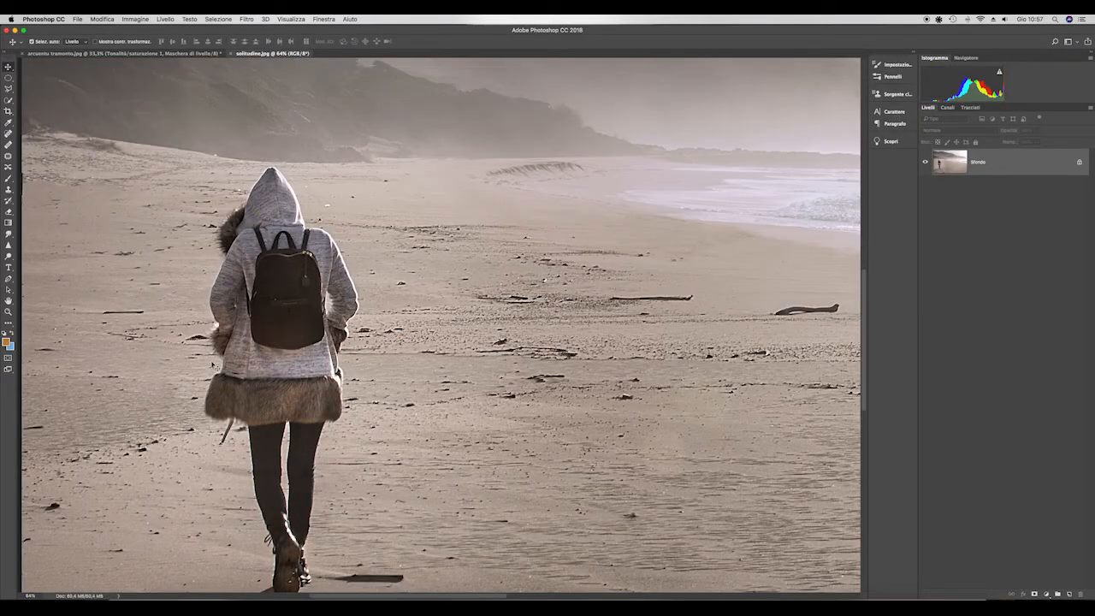
scroll(212, 365, "up", 2)
left_click_drag(1058, 168, 1070, 594)
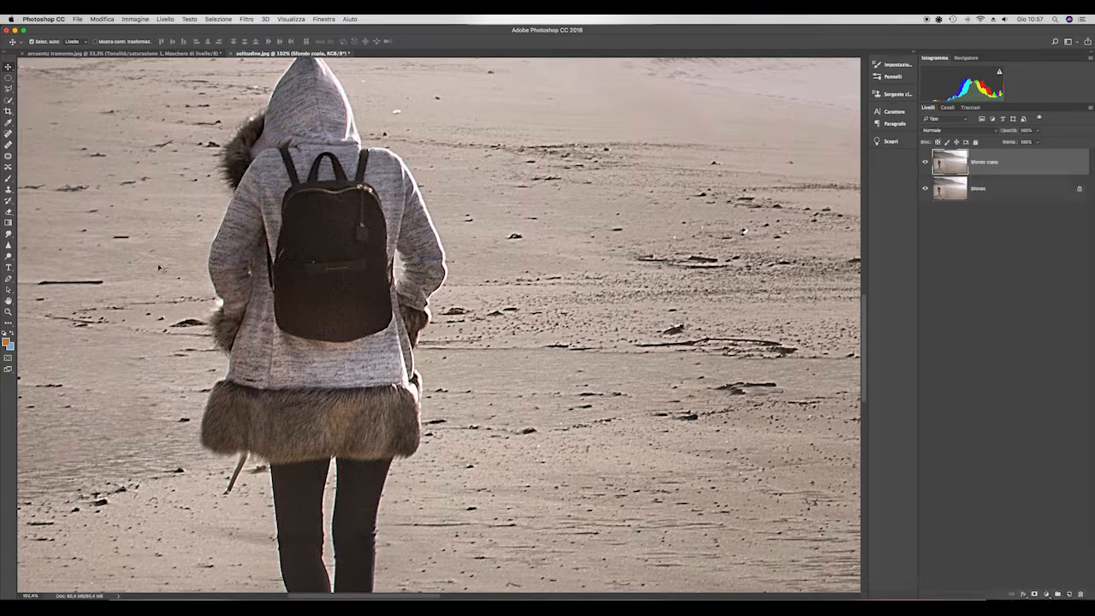
- Start a Pen tool path tracing the figure's hood, from its left edge over the peak and down the right edge
scroll(339, 248, "down", 2)
scroll(286, 165, "up", 4)
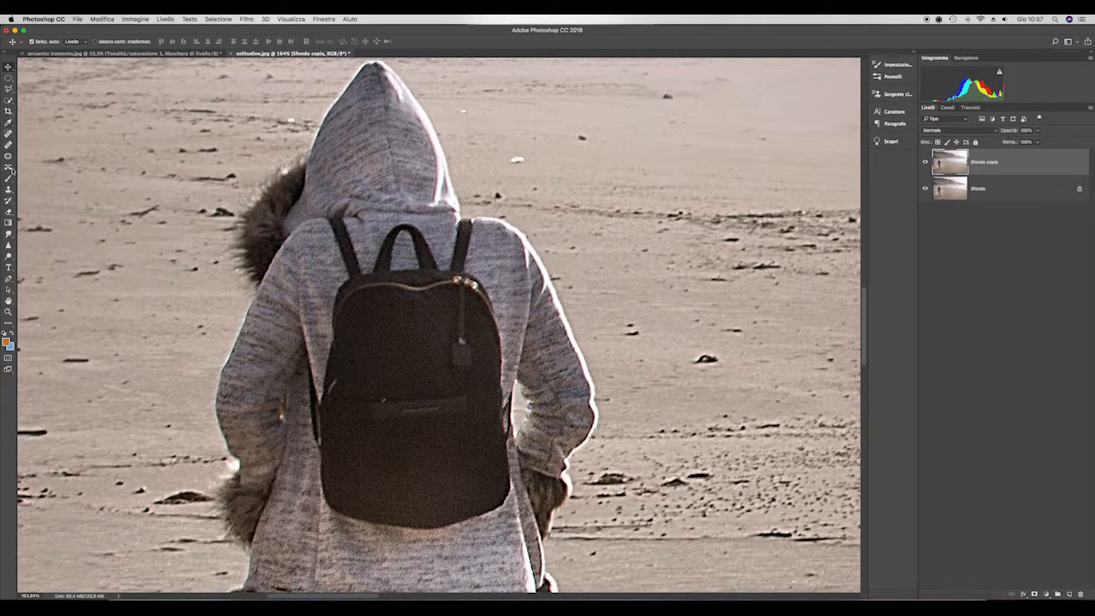
left_click(9, 278)
scroll(340, 228, "up", 3)
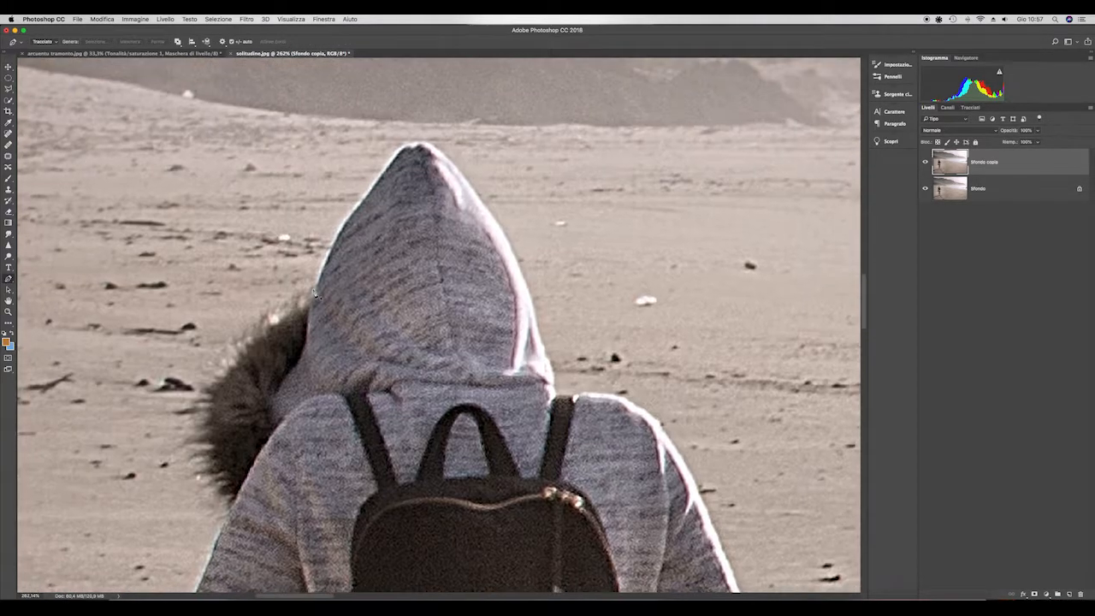
left_click(339, 227)
left_click(382, 167)
left_click(395, 150)
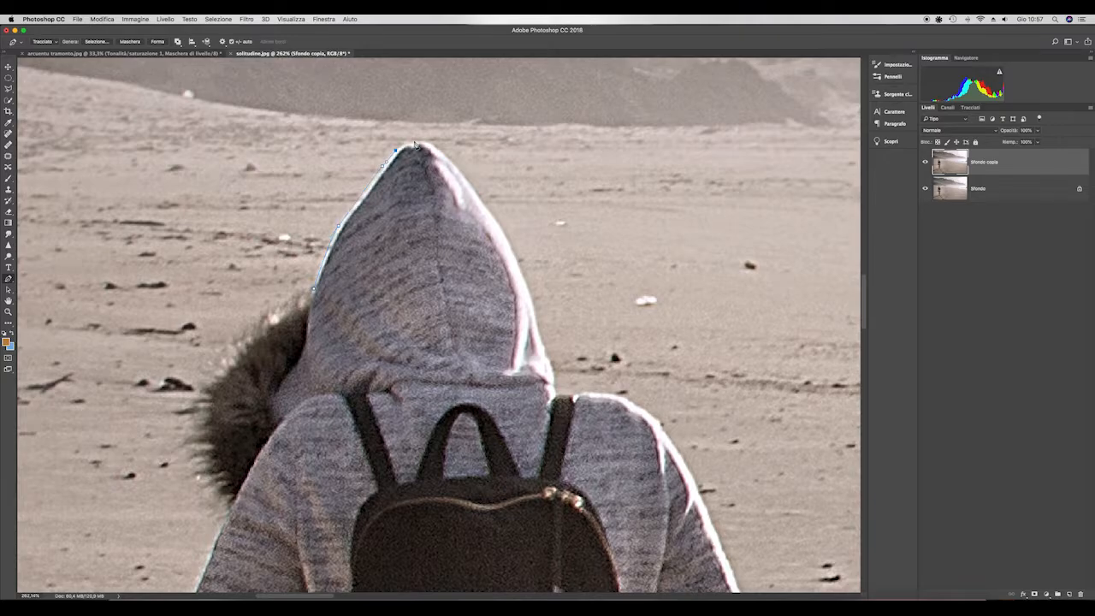
left_click(483, 202)
left_click(504, 231)
left_click(527, 280)
left_click(535, 303)
- Continue the path from the base of the hood along the right shoulder and down the upper arm
left_click(557, 394)
left_click(581, 394)
left_click(589, 392)
left_click(616, 395)
left_click_drag(648, 413, 651, 417)
left_click_drag(697, 492, 717, 532)
left_click_drag(717, 532, 597, 244)
left_click_drag(626, 319, 637, 343)
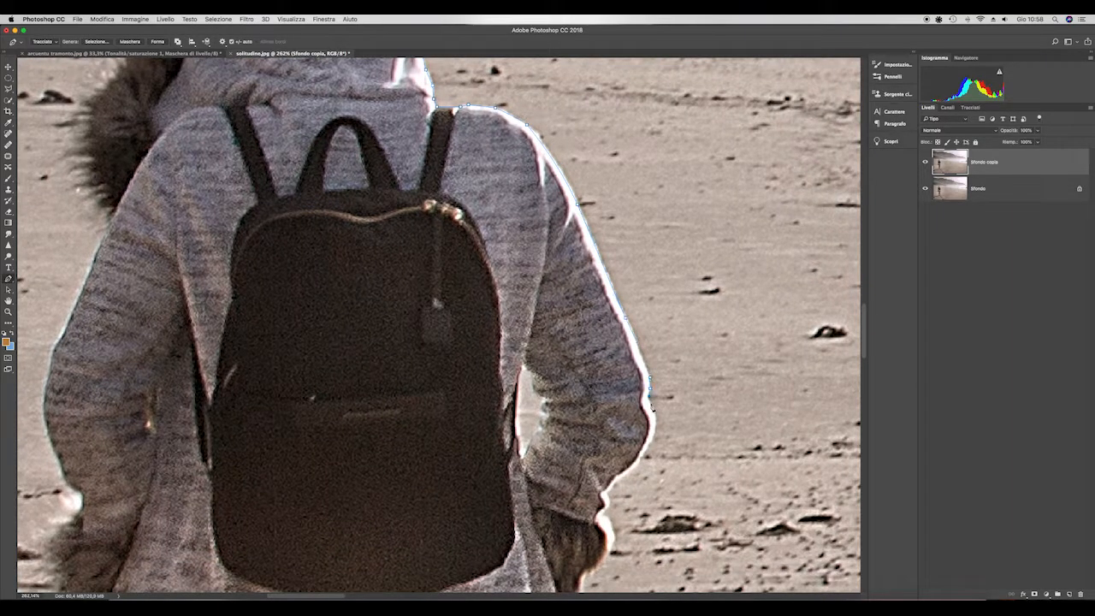
- Continue the path around the right elbow, forearm and fur cuff to the side of the coat
left_click(655, 416)
left_click_drag(650, 443, 643, 459)
left_click(625, 475)
left_click(610, 488)
left_click(607, 496)
left_click(608, 505)
left_click(606, 515)
left_click_drag(619, 542, 609, 386)
left_click(605, 374)
left_click(605, 388)
left_click_drag(569, 459, 563, 259)
left_click(556, 319)
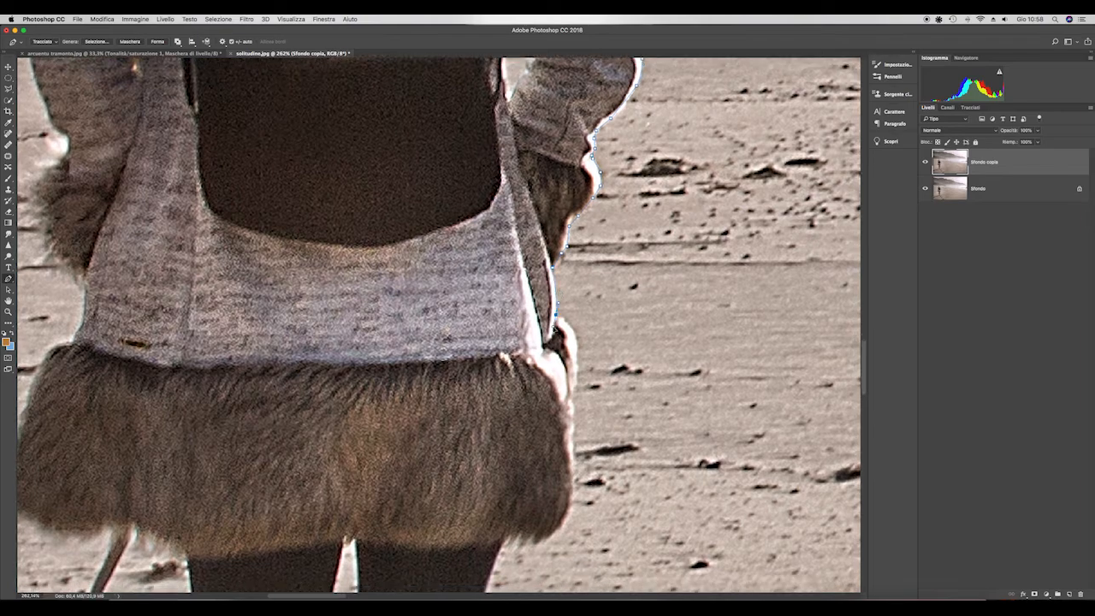
- Continue the path down the right edge of the coat's fur trim and around its lower corner
left_click(576, 353)
left_click(574, 377)
left_click(572, 400)
left_click(573, 422)
left_click(573, 445)
left_click_drag(544, 550, 574, 193)
- Continue the path down the outer edge of the right leg to the ankle
left_click(494, 314)
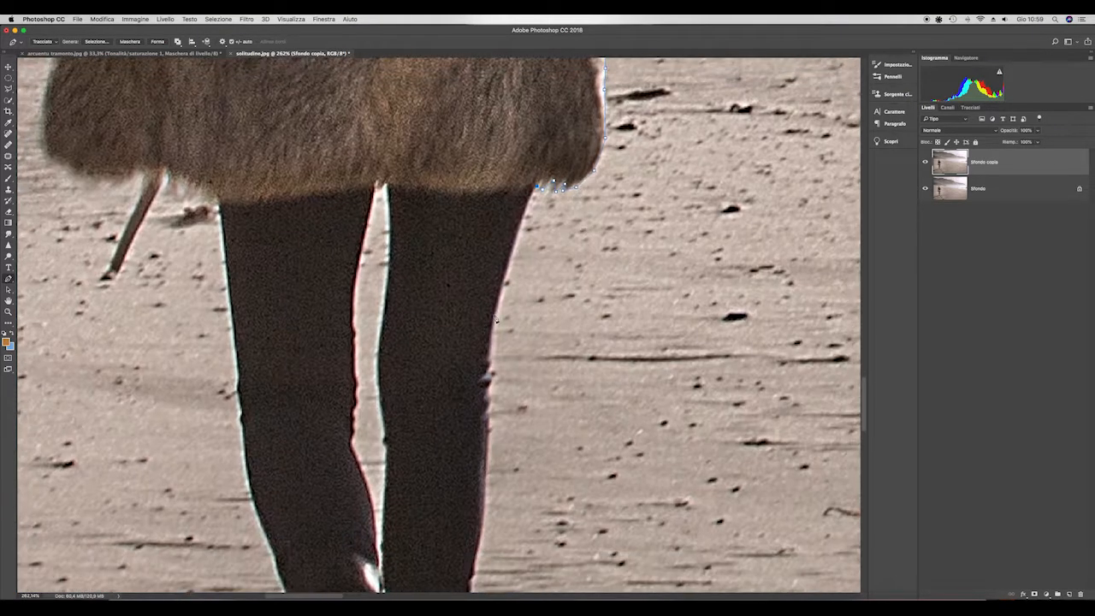
left_click(488, 368)
left_click_drag(490, 459, 494, 317)
left_click(483, 394)
left_click(475, 469)
left_click(463, 516)
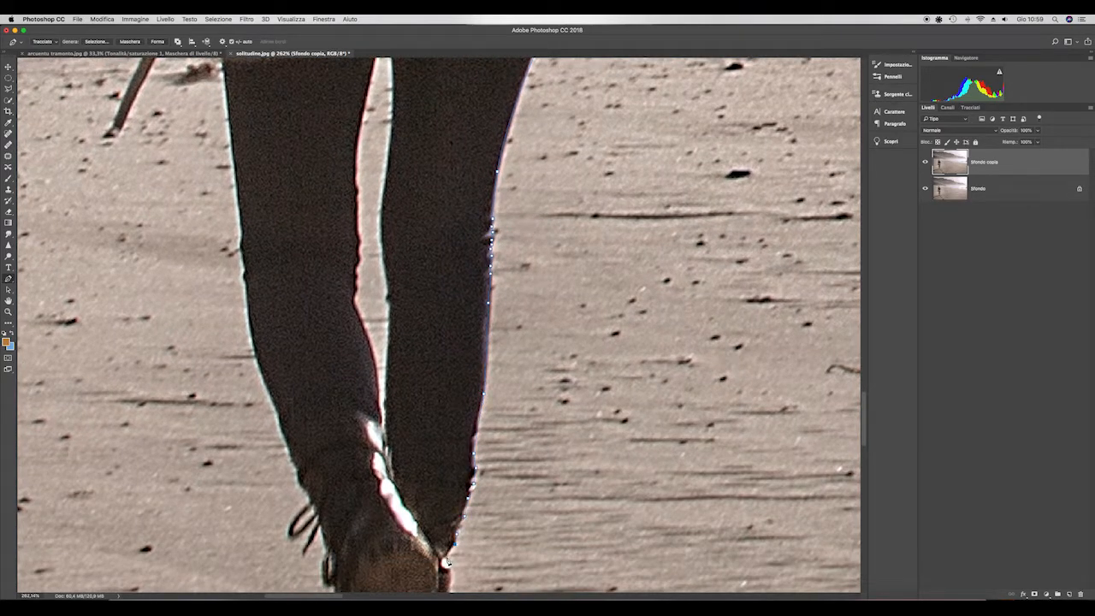
- Continue the path around the right boot and along the lower edge of the raised left sole
left_click_drag(448, 562, 449, 369)
left_click(451, 374)
left_click(455, 402)
left_click(462, 428)
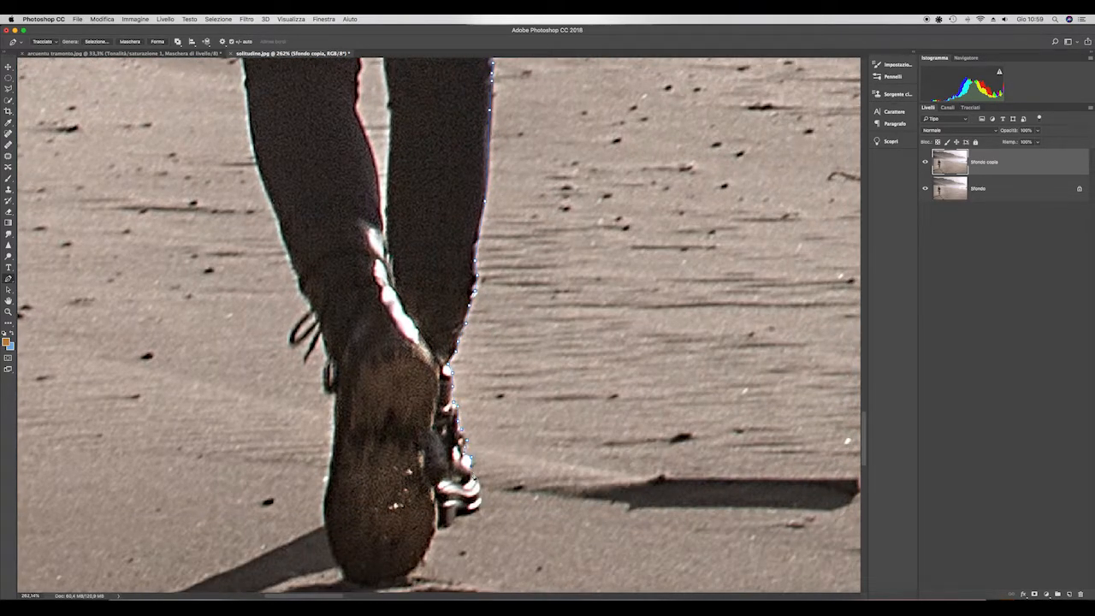
scroll(480, 497, "down", 3)
left_click(433, 546)
left_click(418, 554)
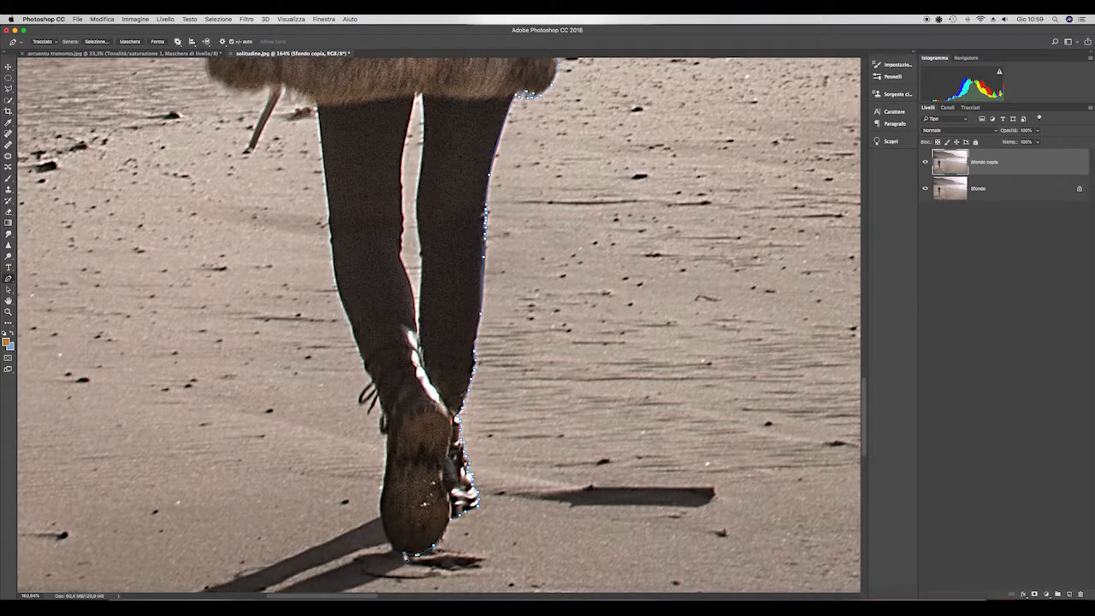
- Continue the path up the outer side of the left boot and around its loose laces
left_click(405, 553)
left_click(390, 542)
left_click(382, 523)
left_click(381, 503)
left_click(387, 469)
left_click(383, 425)
left_click(360, 404)
left_click(371, 382)
- Continue the path up the outer edge of the left leg toward the coat hem
left_click(340, 295)
left_click(338, 283)
left_click(333, 238)
left_click(334, 260)
left_click(331, 239)
left_click(330, 202)
- Continue the path around the hanging strap, the left side of the fur trim and up to the left cuff
left_click_drag(336, 162, 454, 445)
scroll(454, 445, "up", 2)
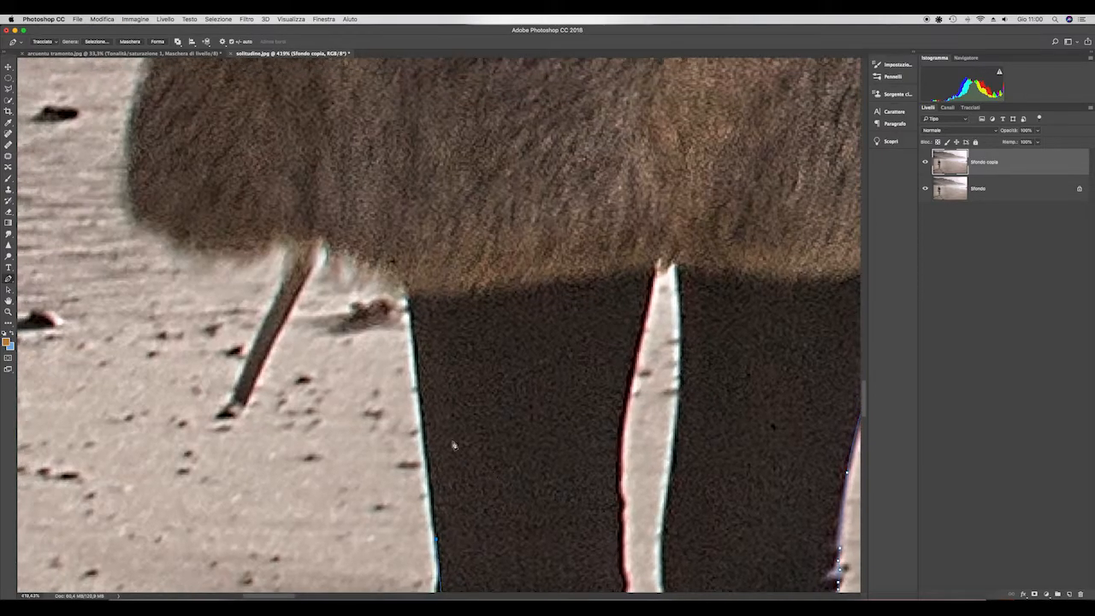
left_click(418, 392)
left_click(265, 359)
left_click(246, 406)
left_click(233, 395)
scroll(186, 216, "down", 2)
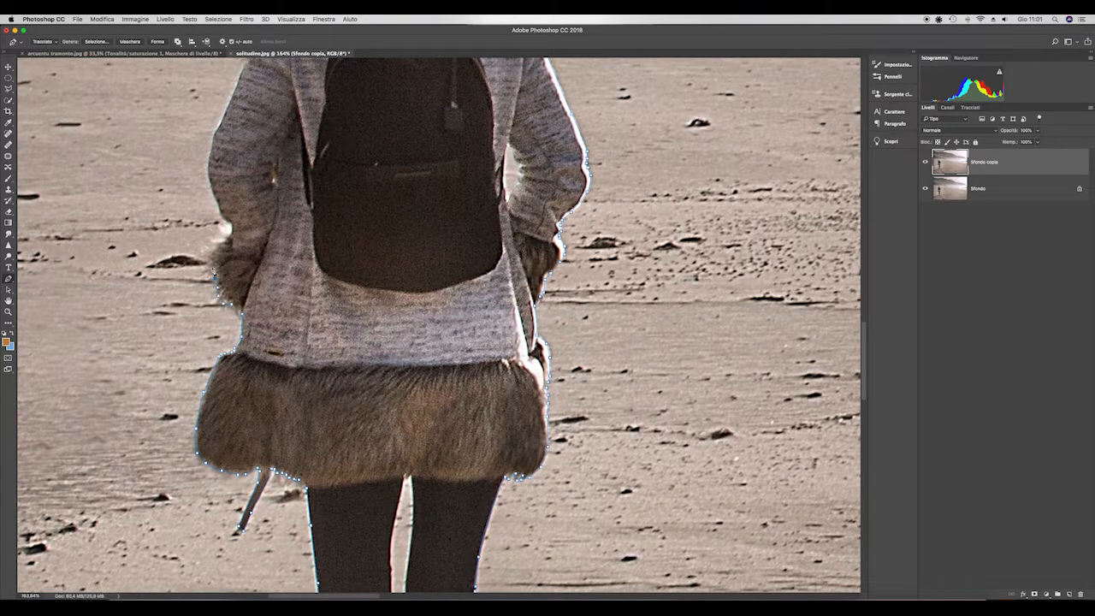
- Trace the left sleeve and the fur edge of the hood, closing the path around the figure
left_click(228, 222)
scroll(213, 153, "up", 2)
mouse_move(281, 248)
left_mouse_down()
mouse_move(243, 205)
mouse_move(248, 190)
left_mouse_up()
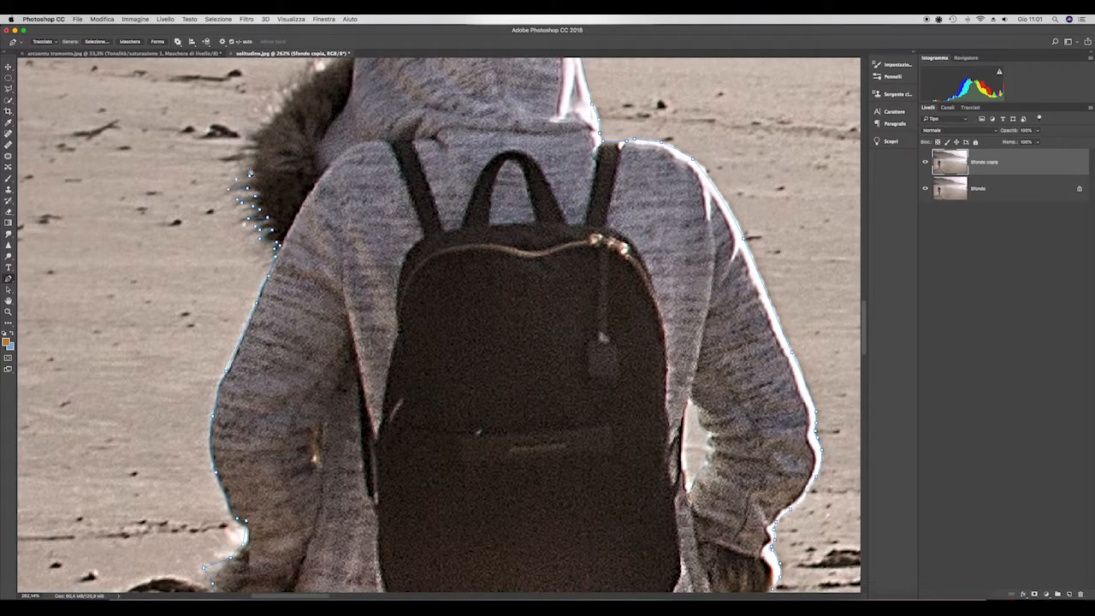
left_click(255, 154)
left_click(280, 121)
left_click(304, 95)
scroll(306, 96, "up", 5)
left_click(317, 319)
left_click(348, 299)
left_click(363, 282)
scroll(419, 377, "down", 8)
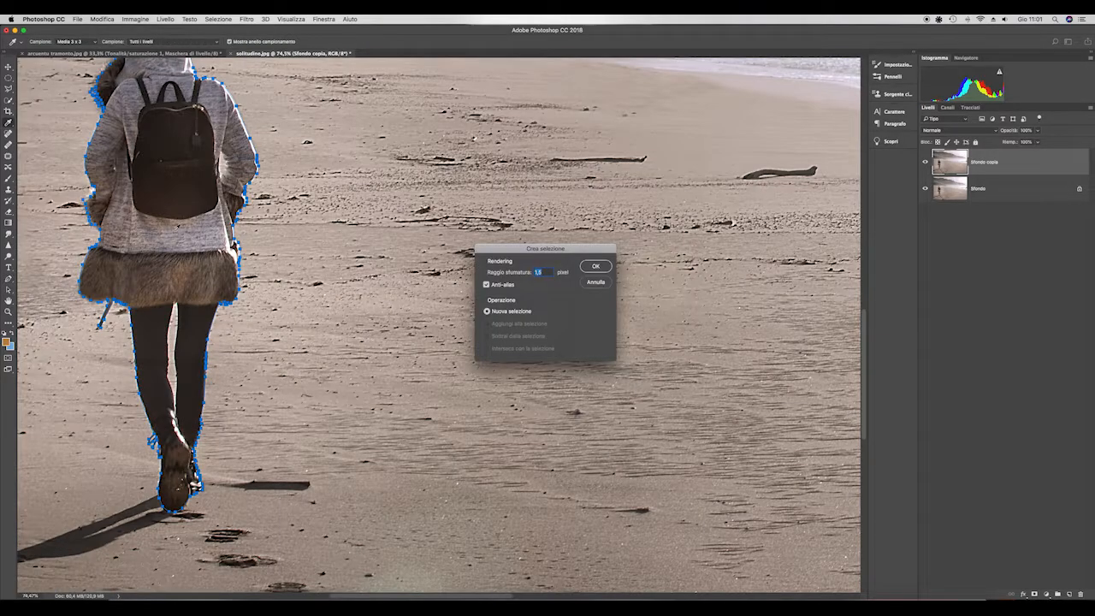
- Convert the path to a selection, copy the figure to a new layer, and show only that layer
key("Return")
key("ctrl+j")
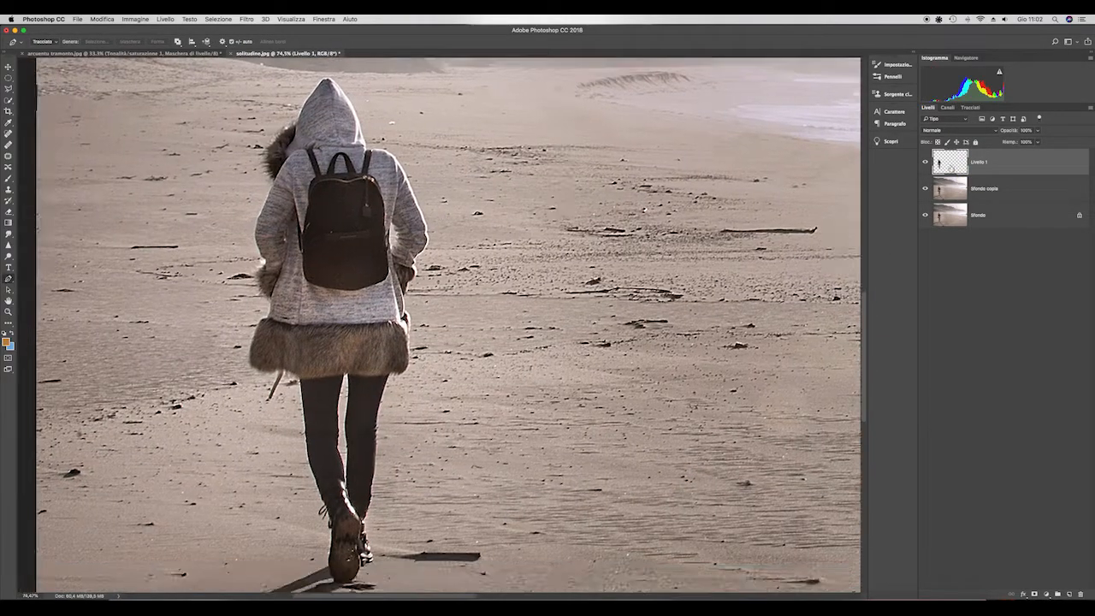
left_click(925, 163, "alt")
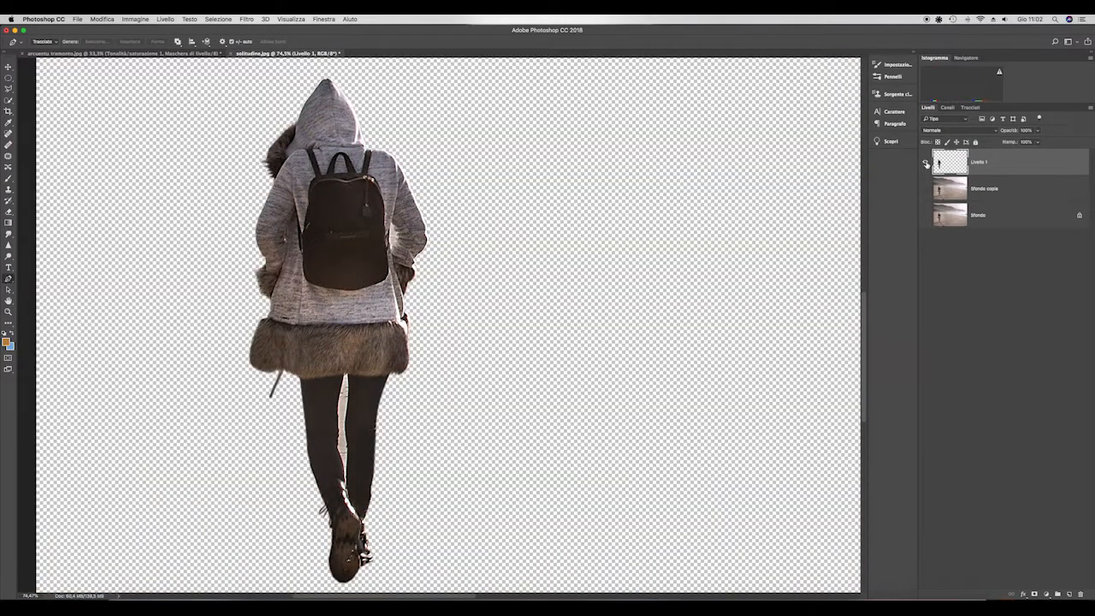
- Trace the gap between the legs, make a 1.5-pixel feathered selection from it, and hide that area with an inverted layer mask
scroll(345, 459, "up", 4)
left_click(347, 323)
left_click(339, 352)
left_click(335, 376)
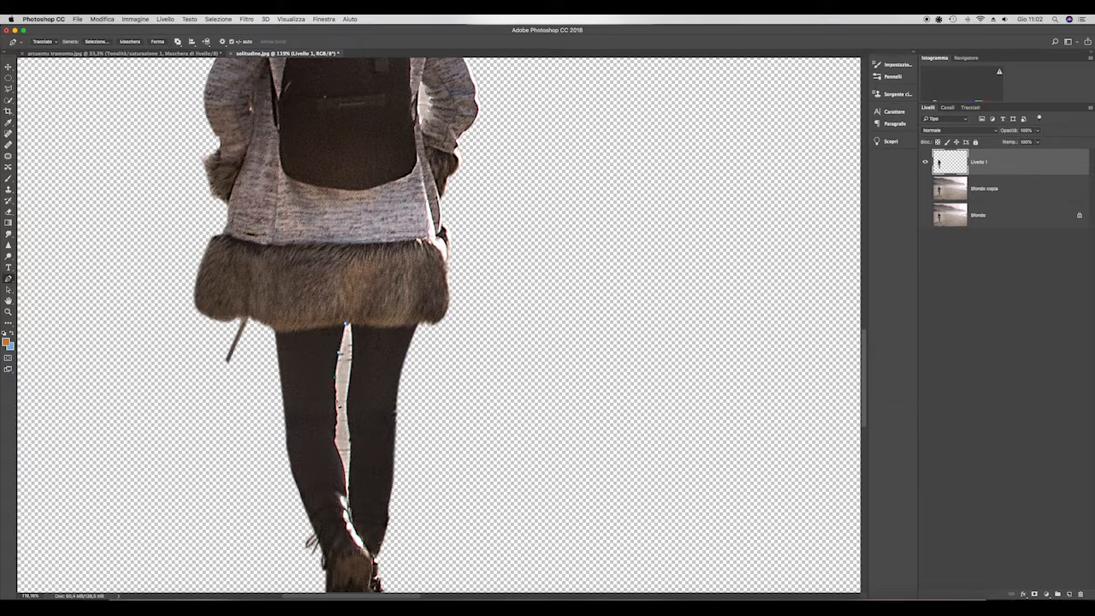
left_click(338, 408)
mouse_move(348, 501)
left_mouse_down()
mouse_move(353, 343)
mouse_move(341, 348)
left_mouse_up()
left_click(98, 42)
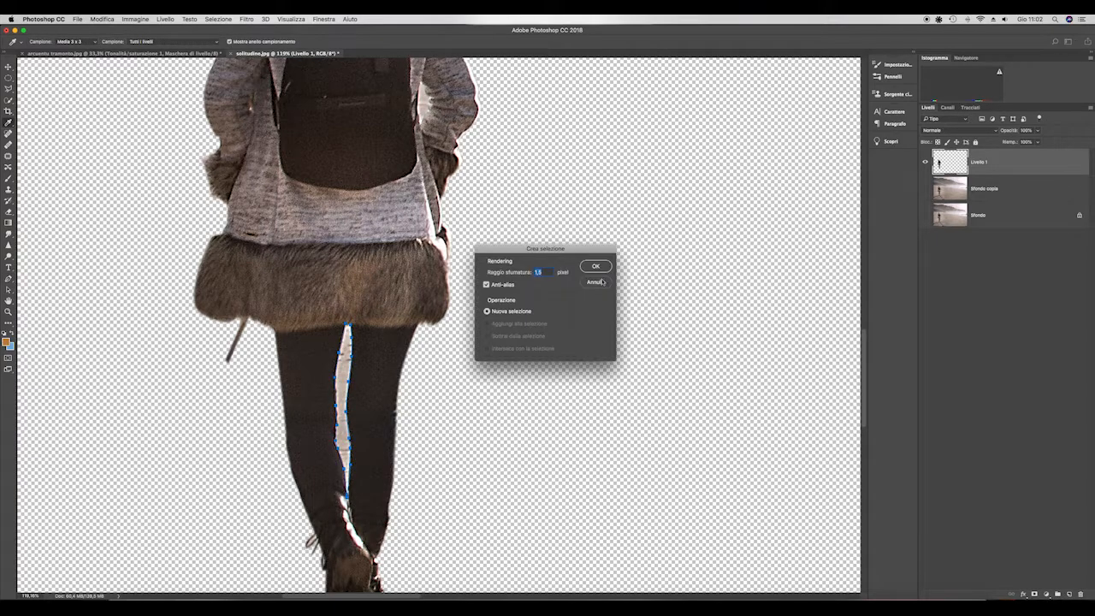
left_click(597, 266)
left_click(1035, 594)
key("super+i")
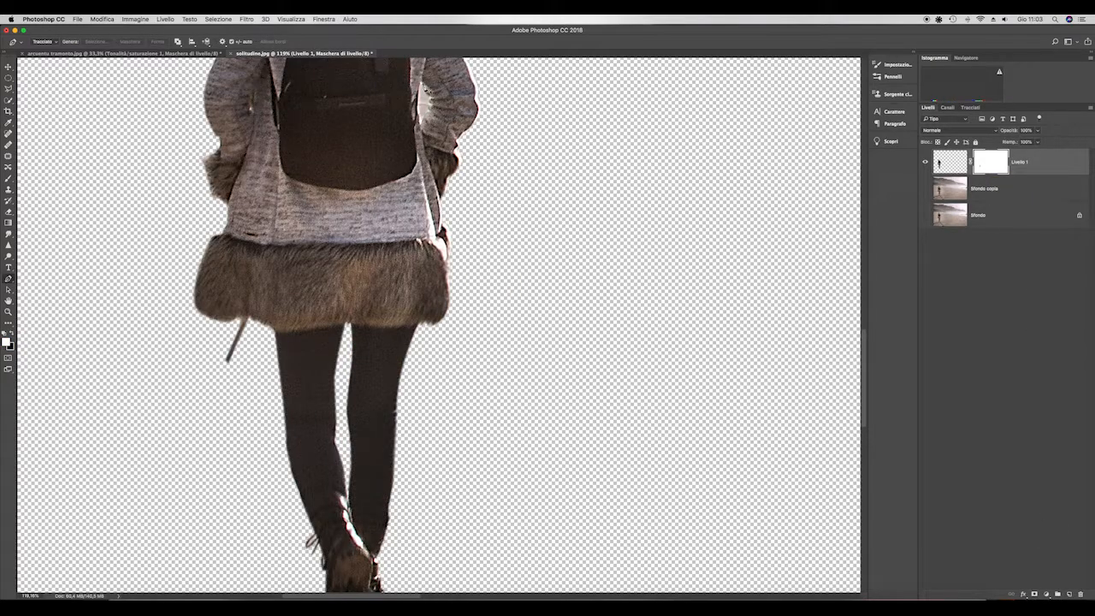
- Outline the background gap inside the right elbow, turn it into a selection, and erase it from the layer mask
mouse_move(425, 86)
left_mouse_down()
mouse_move(424, 122)
mouse_move(426, 86)
left_mouse_up()
left_click(106, 42)
left_click(599, 267)
key("BackSpace")
key("super+d")
- Outline the small gap beside the left arm, select it with a 1.5-pixel feather, and erase it from the mask
left_click_drag(252, 108, 251, 108)
left_click(98, 42)
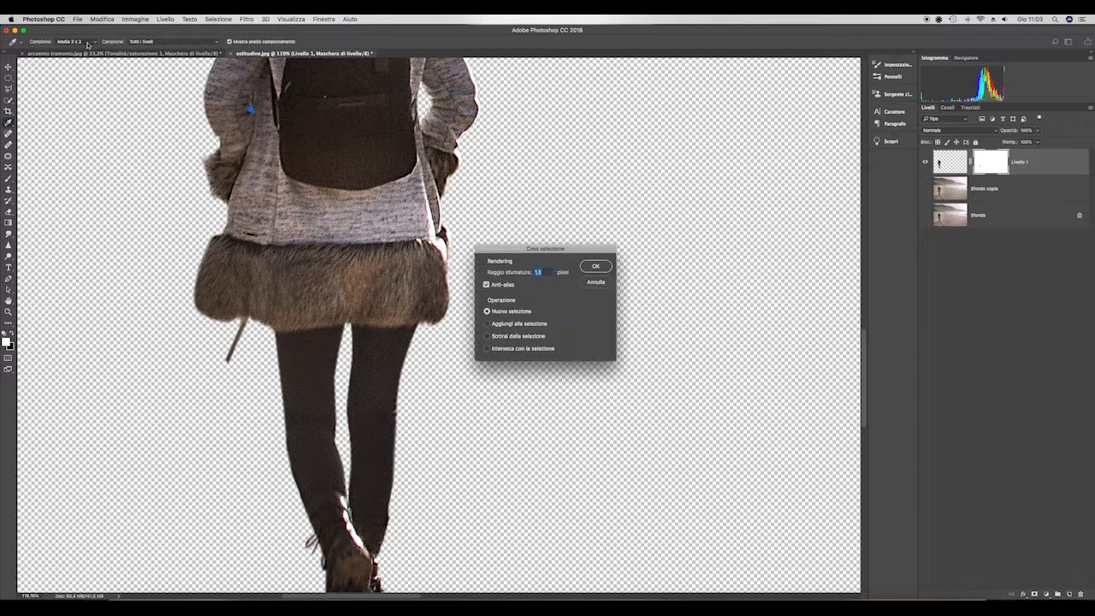
left_click(598, 267)
key("BackSpace")
scroll(573, 299, "down", 6)
scroll(210, 352, "up", 5)
- Apply the figure's layer mask and copy the cut-out layer into the sunset railway document
right_click(1003, 164)
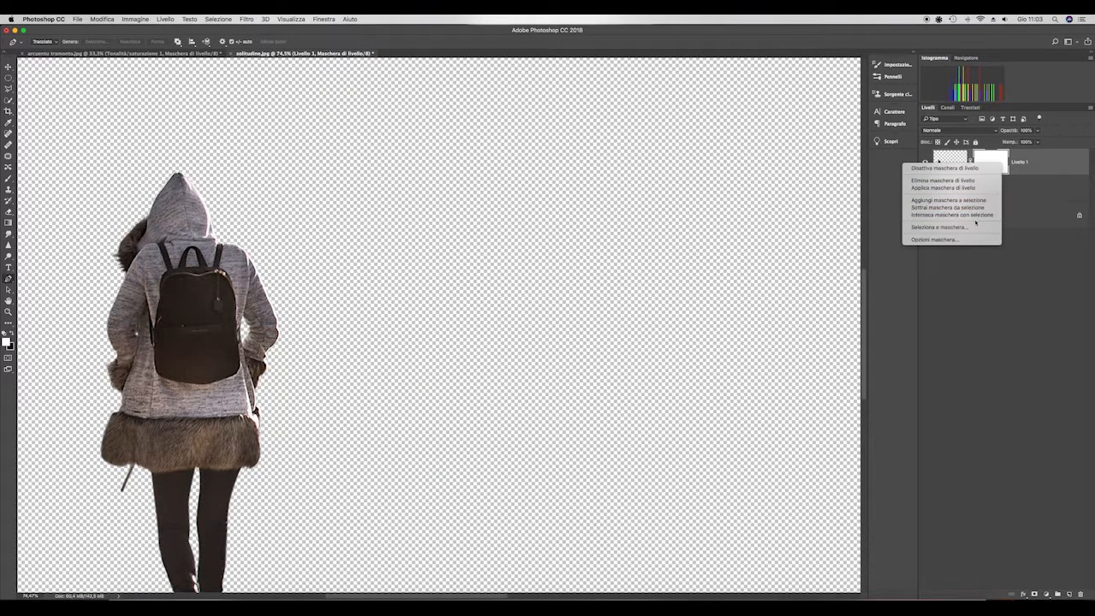
left_click(967, 188)
left_click_drag(296, 54, 919, 123)
left_click_drag(754, 123, 616, 247)
left_click_drag(942, 166, 377, 432)
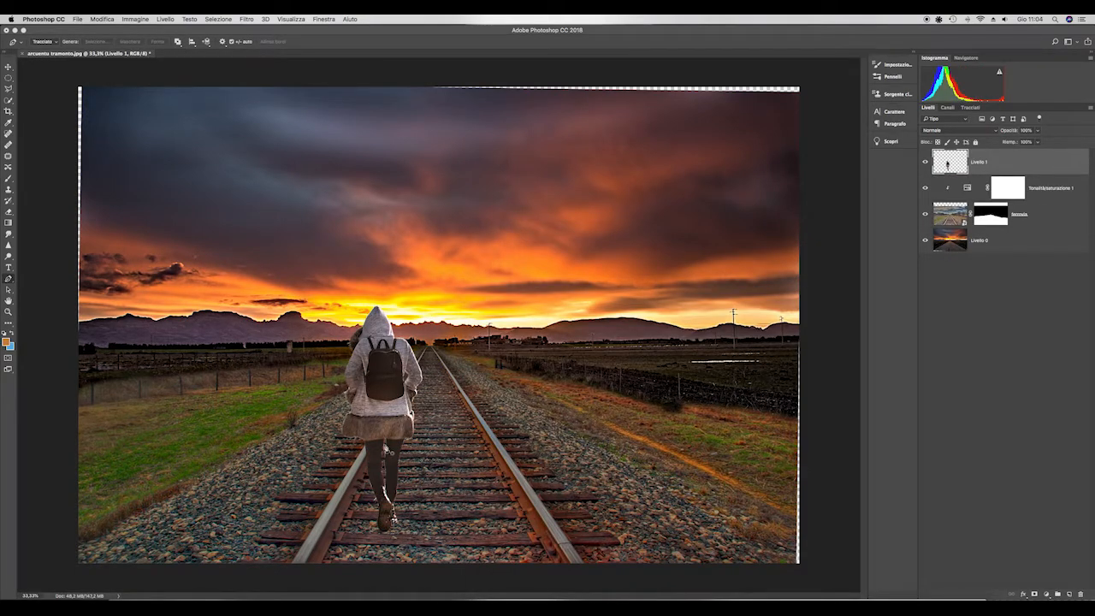
- Move the figure up to the middle of the tracks and flip it horizontally
key("v")
left_click_drag(373, 392, 414, 372)
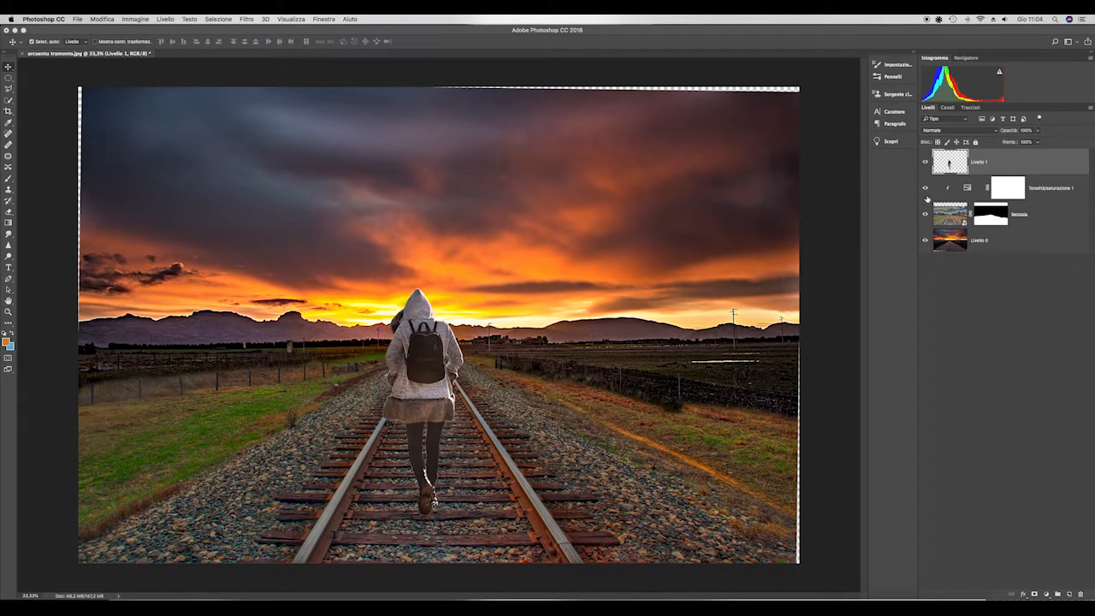
left_click(101, 19)
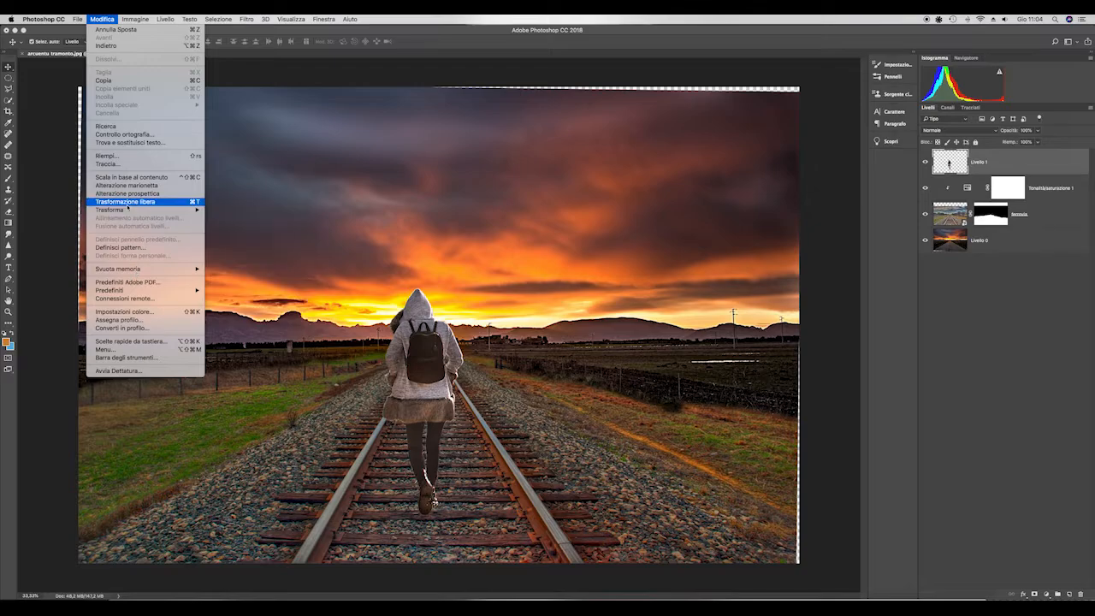
mouse_move(129, 209)
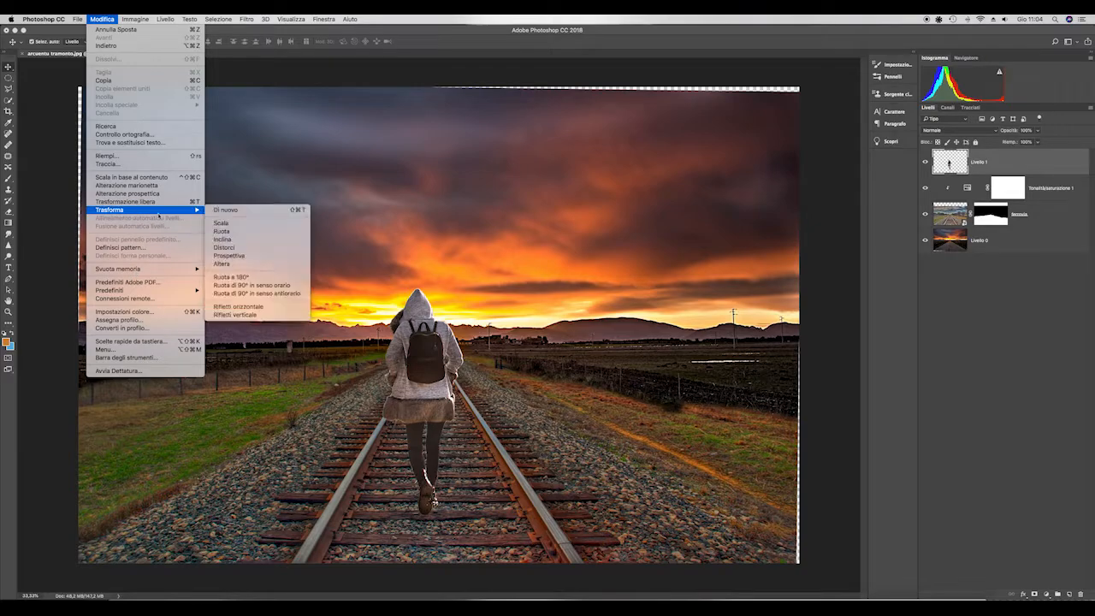
left_click(263, 316)
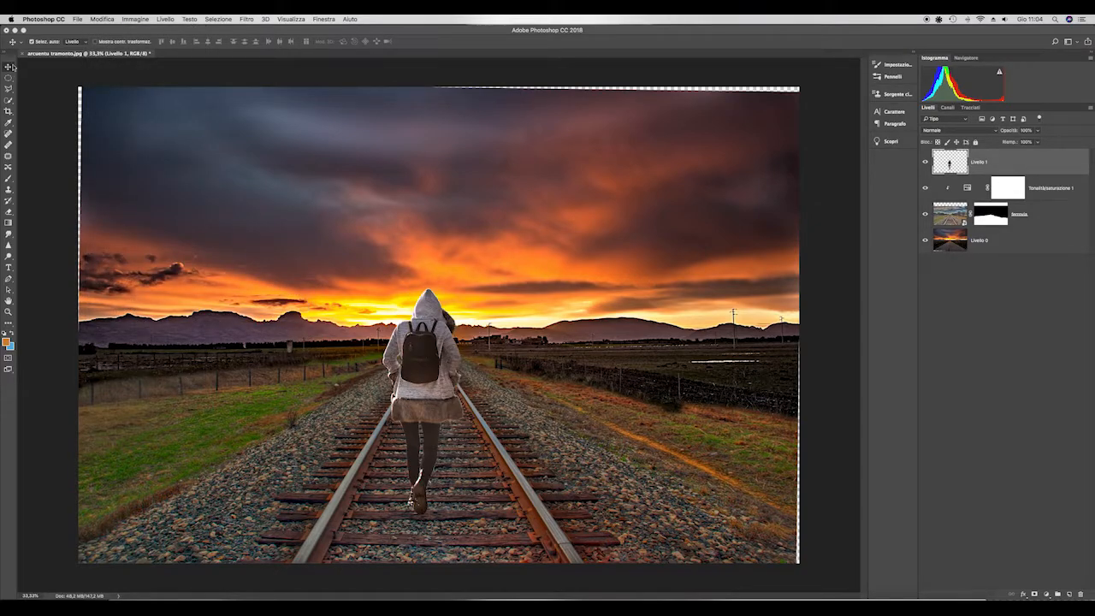
- Scale the figure down with Free Transform, place it between the rails near the left one, and apply the transform
left_click(103, 24)
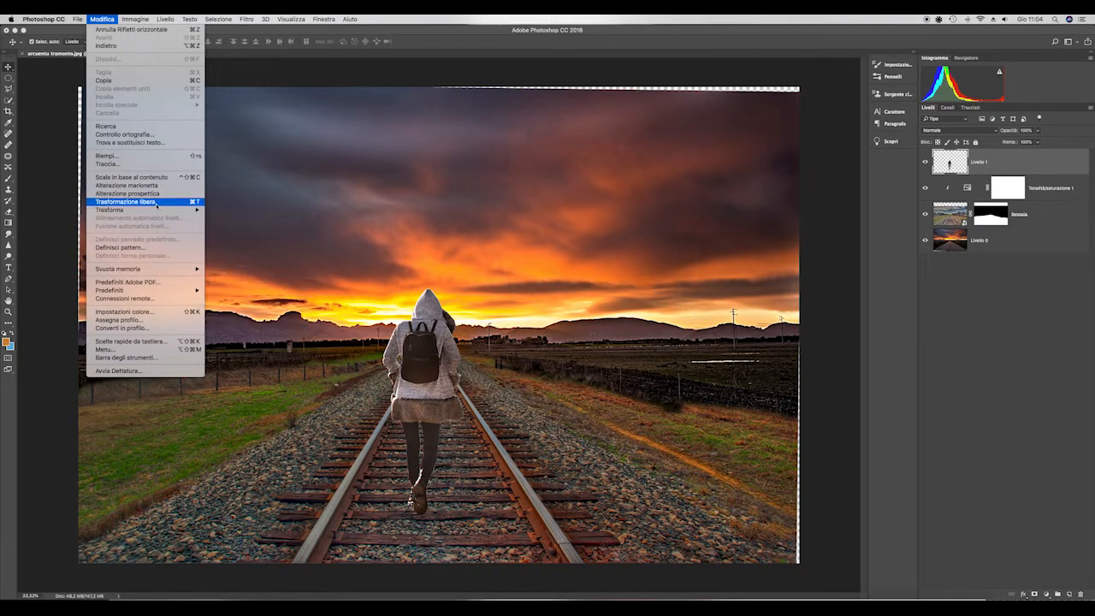
left_click(128, 200)
left_click_drag(464, 289, 443, 310)
left_click_drag(416, 423, 441, 368)
mouse_move(454, 313)
left_mouse_down()
mouse_move(444, 331)
mouse_move(453, 320)
left_mouse_up()
left_click_drag(419, 401, 400, 404)
key("Return")
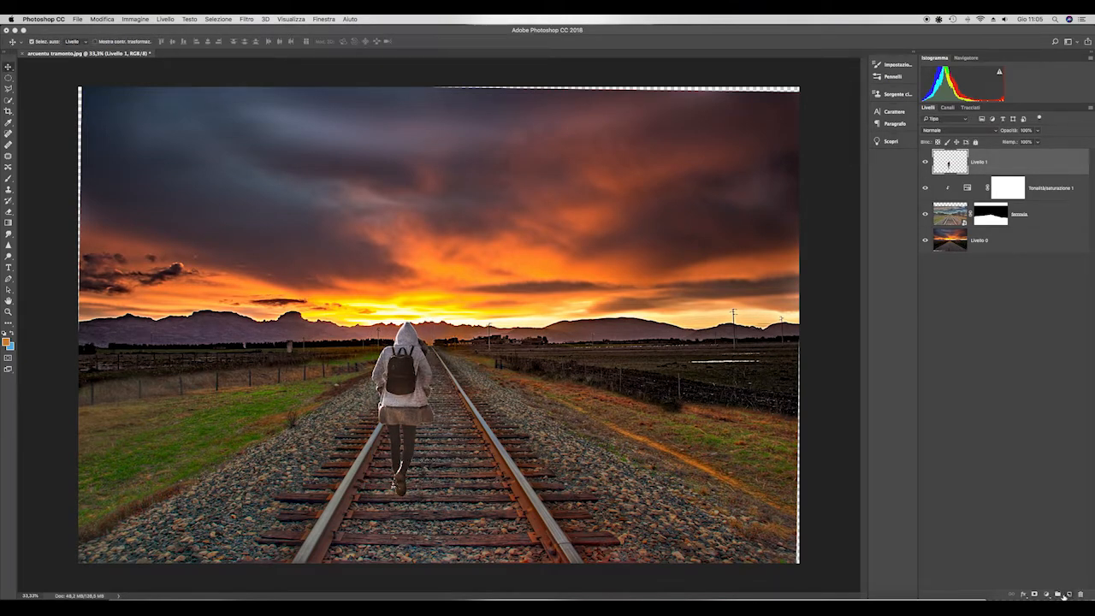
- Add a dark orange Solid Color fill layer and clip it to the figure layer
left_click(1048, 594)
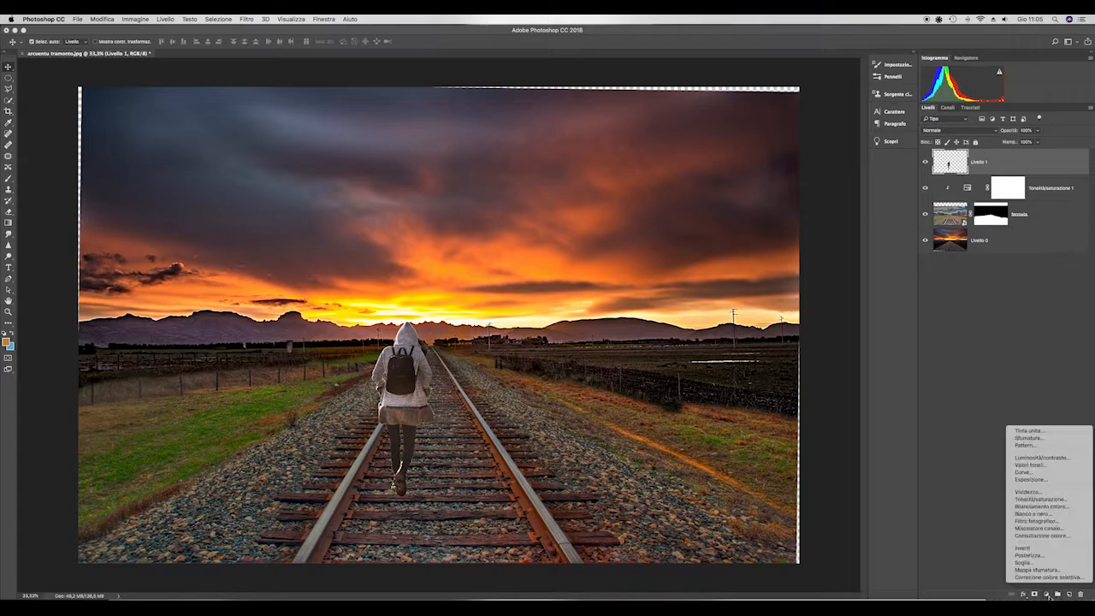
left_click(1034, 430)
left_click_drag(913, 399, 925, 400)
left_click(1017, 358)
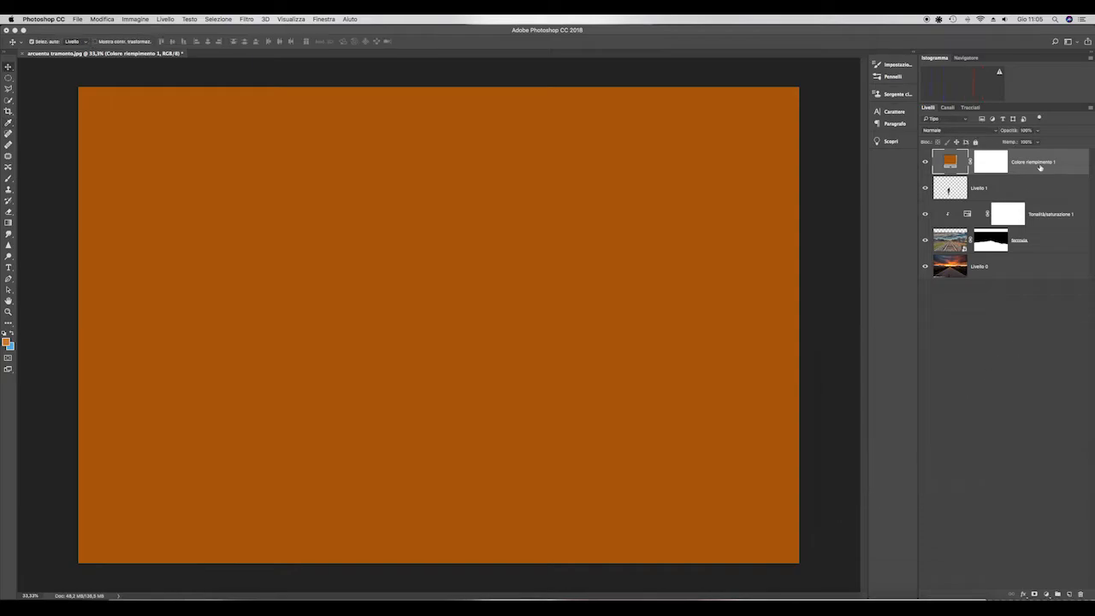
left_click(1059, 174, "alt")
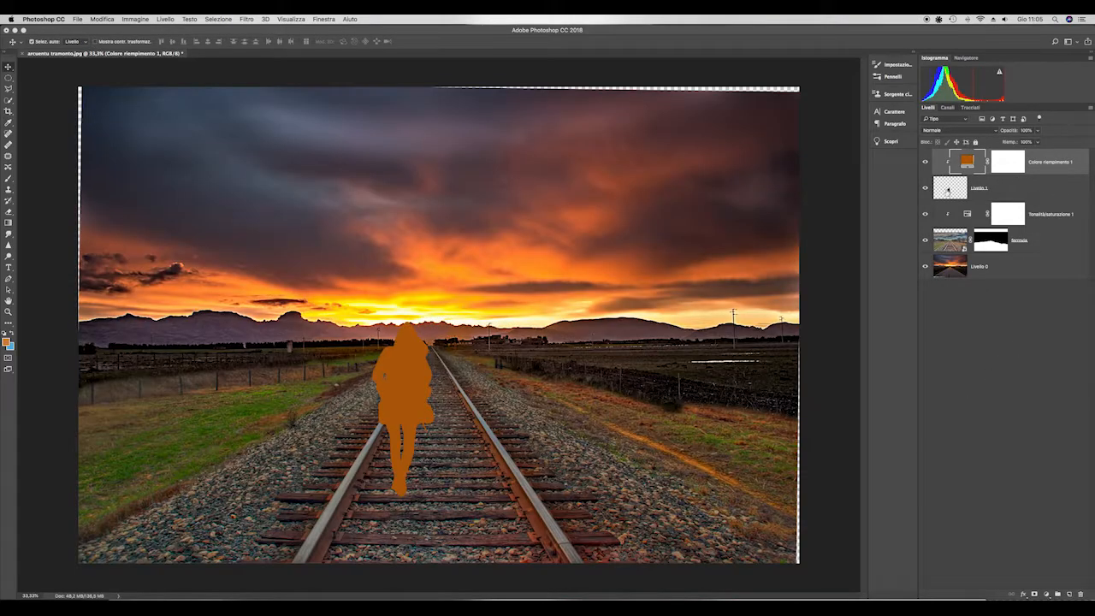
- Set the orange fill layer's blend mode to Soft Light (Luce soffusa) and its opacity to 37%
left_click(989, 129)
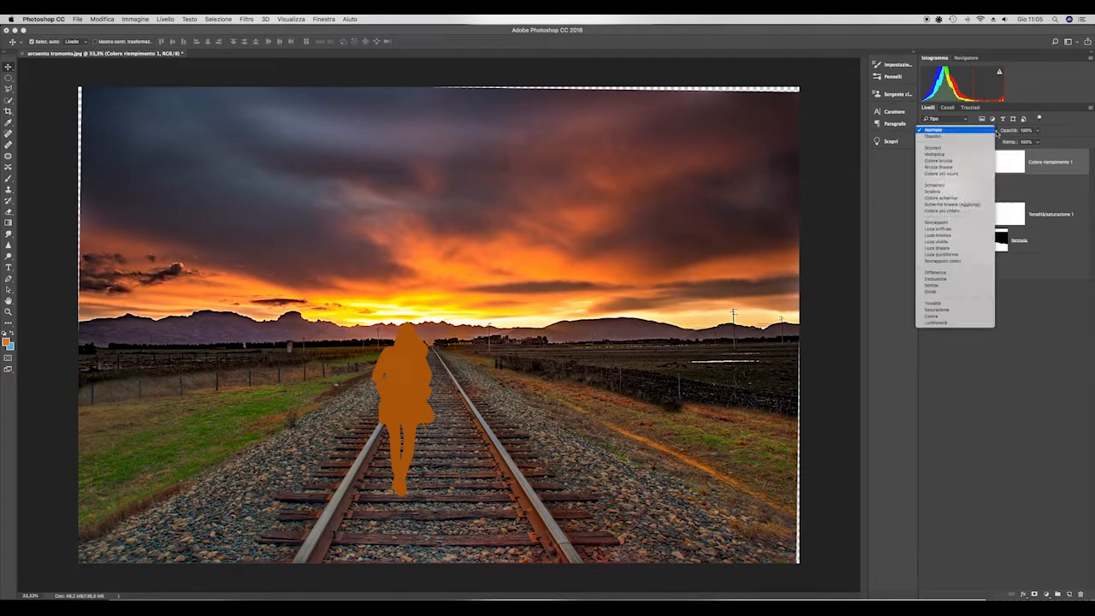
left_click(948, 229)
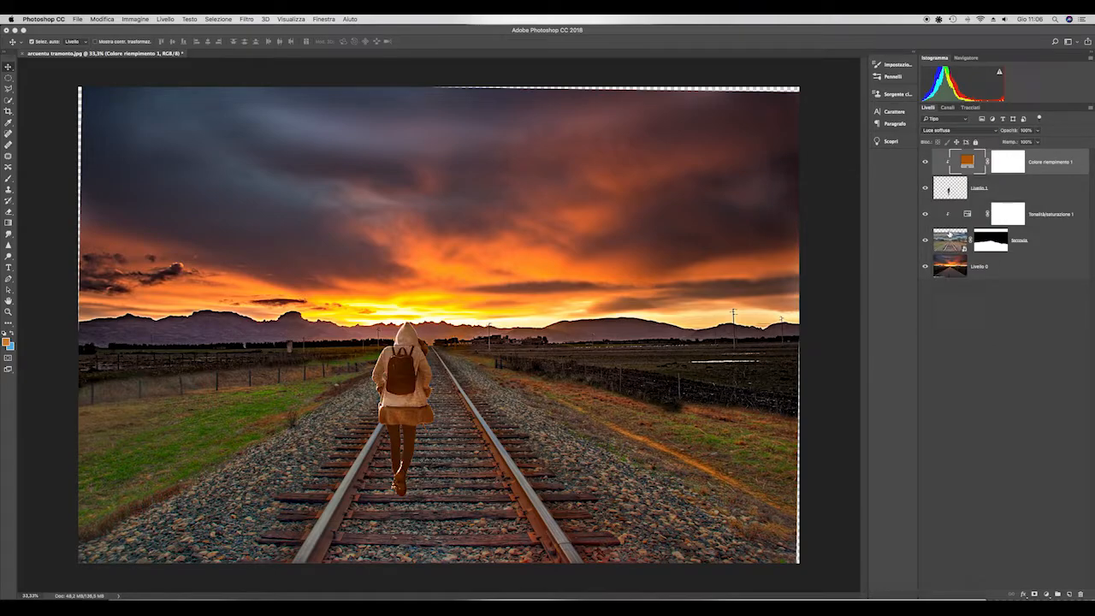
left_click(1038, 130)
left_click_drag(1038, 142, 1010, 147)
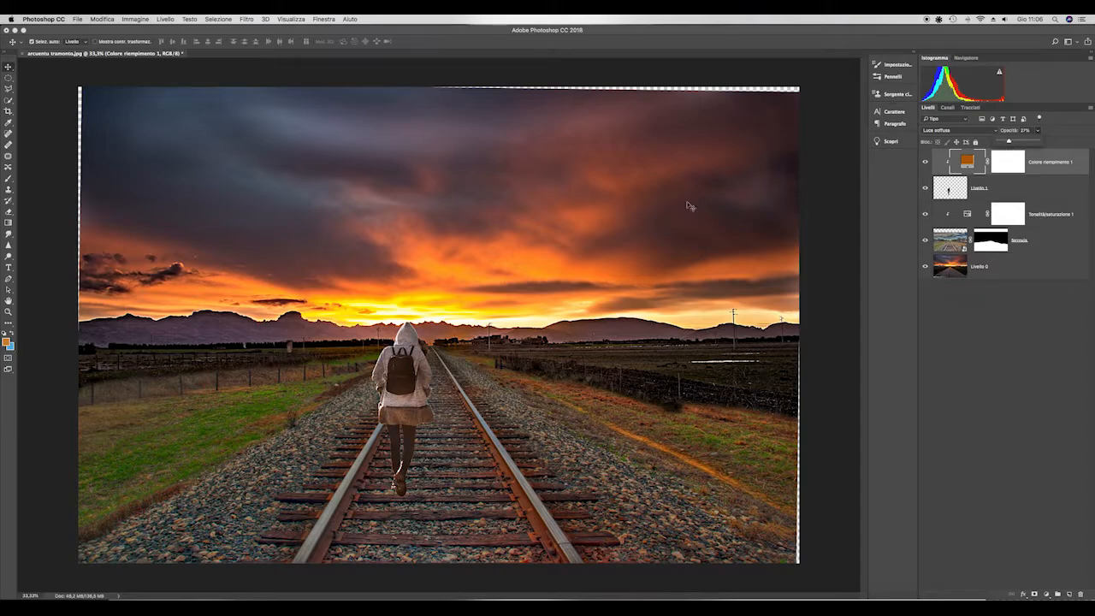
left_click(1048, 364)
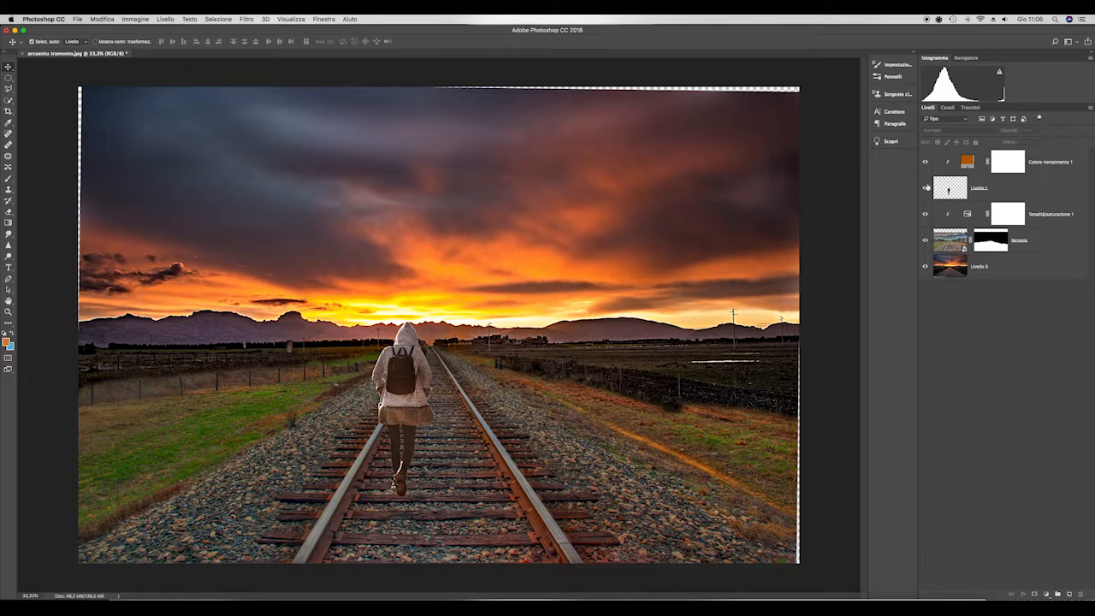
- Duplicate the figure layer (Livello 1) and hide the orange fill layer
scroll(408, 382, "up", 3)
scroll(408, 382, "down", 3)
left_click(1055, 198)
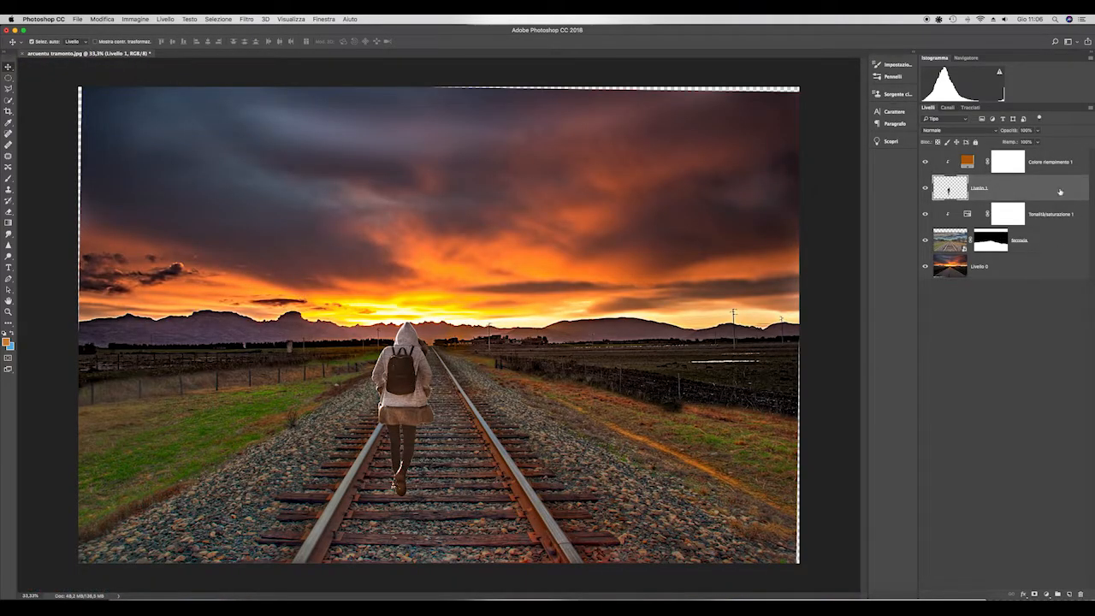
left_click_drag(1060, 193, 1069, 594)
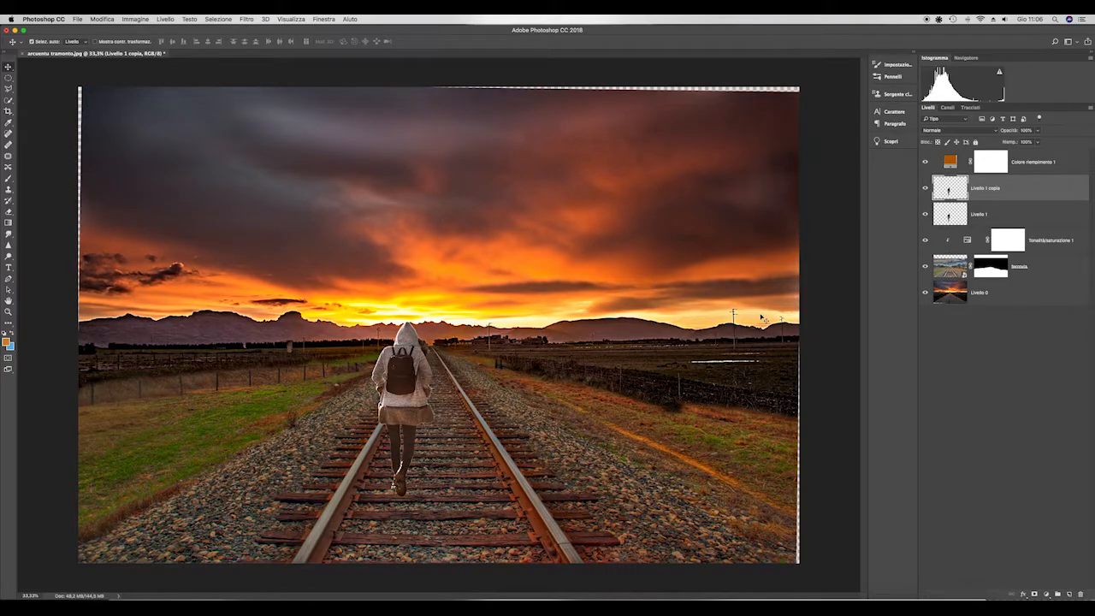
left_click(925, 163)
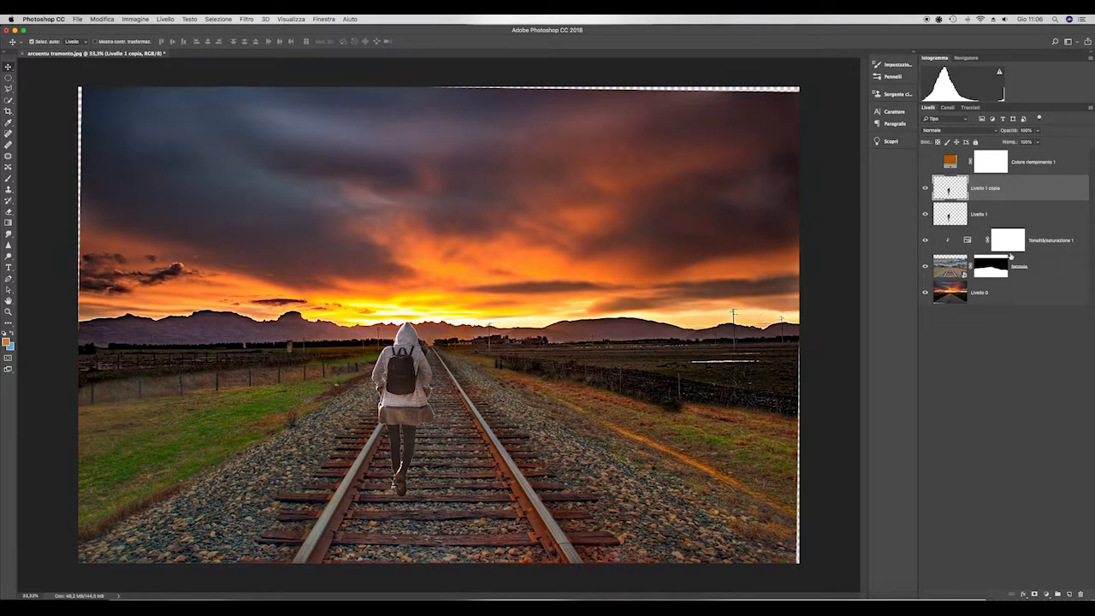
- Load the figure's outline as a selection on Livello 1, fill it with black (Nero), and deselect
left_click(1011, 214)
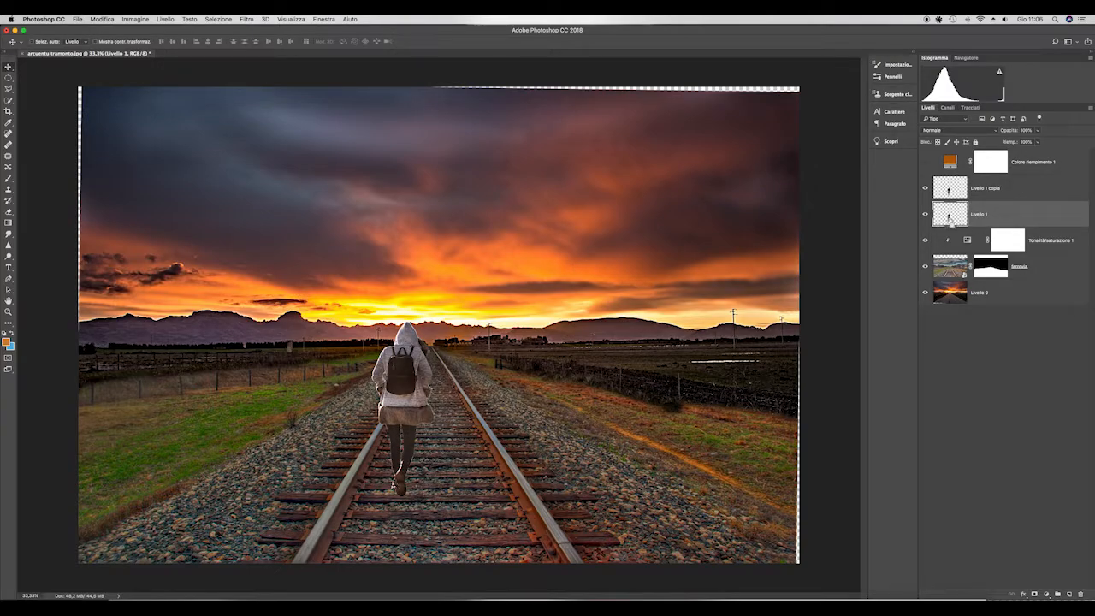
left_click(949, 214, "super")
left_click(102, 19)
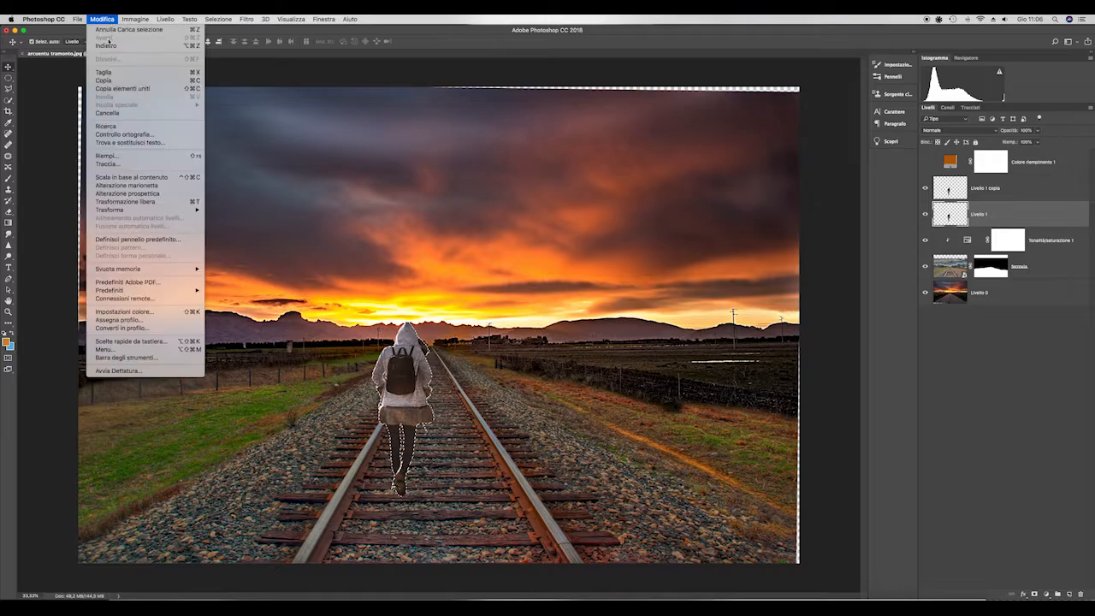
left_click(120, 157)
left_click(685, 213)
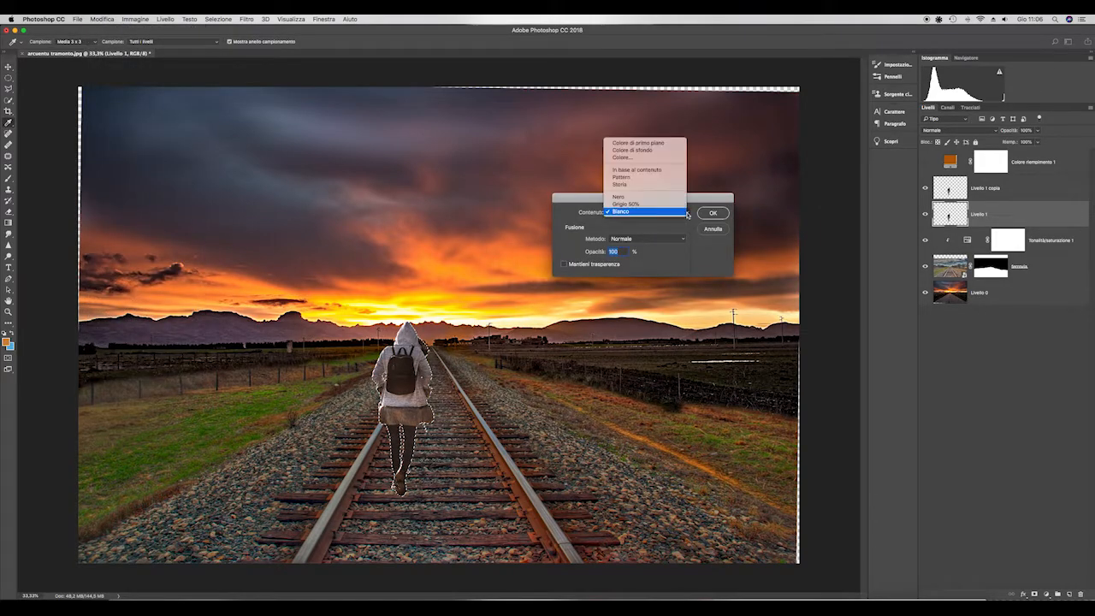
left_click(657, 197)
left_click(713, 214)
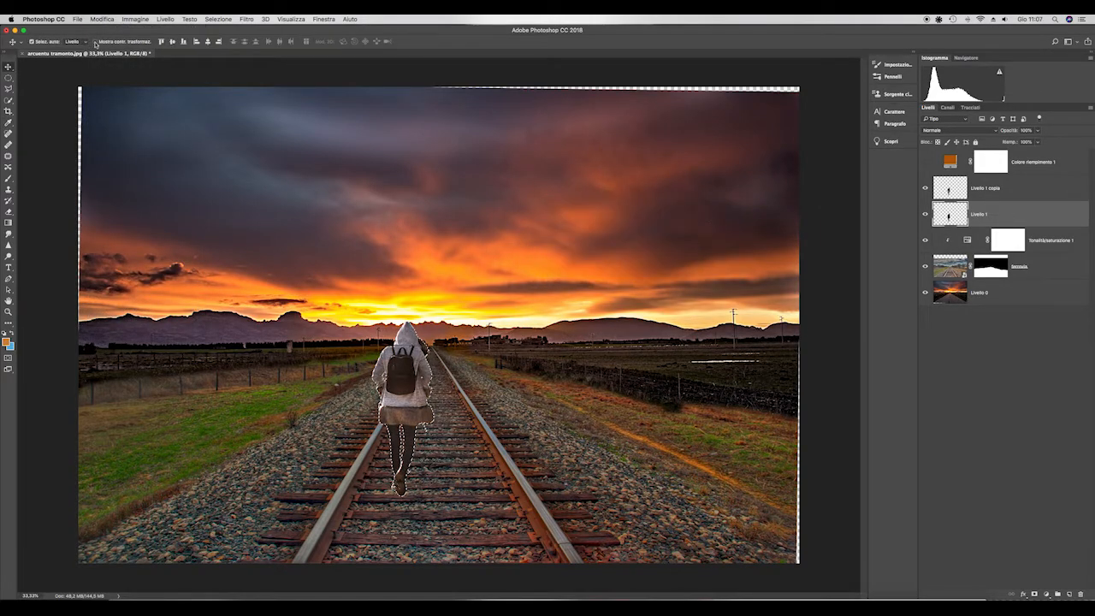
left_click(218, 19)
left_click(224, 38)
- Distort the black silhouette so it flips vertically below the figure's feet as a shadow, and apply the transform
left_click(102, 19)
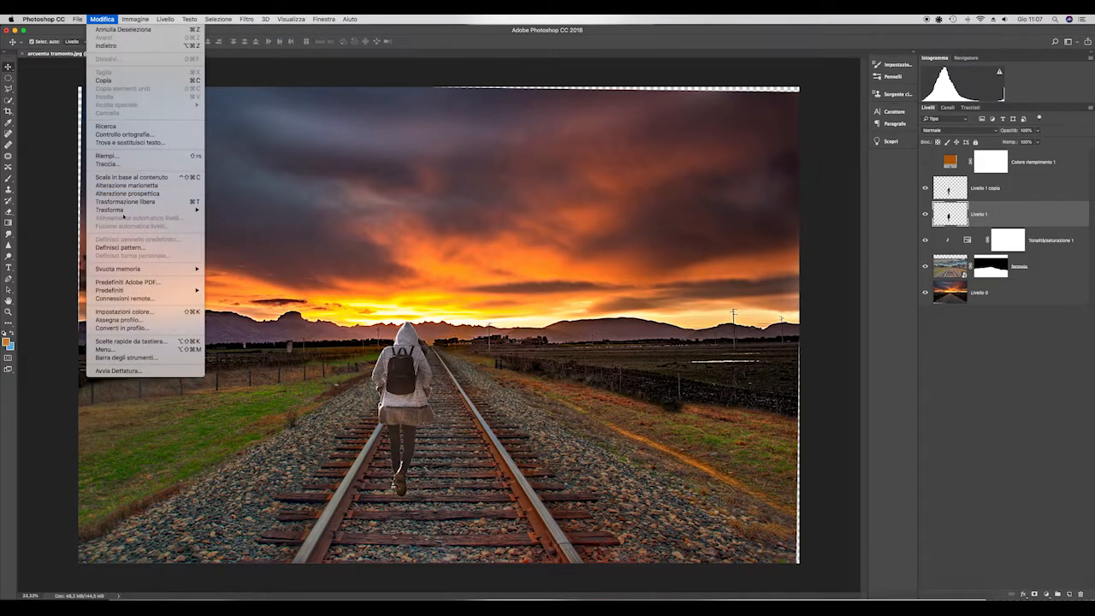
mouse_move(154, 210)
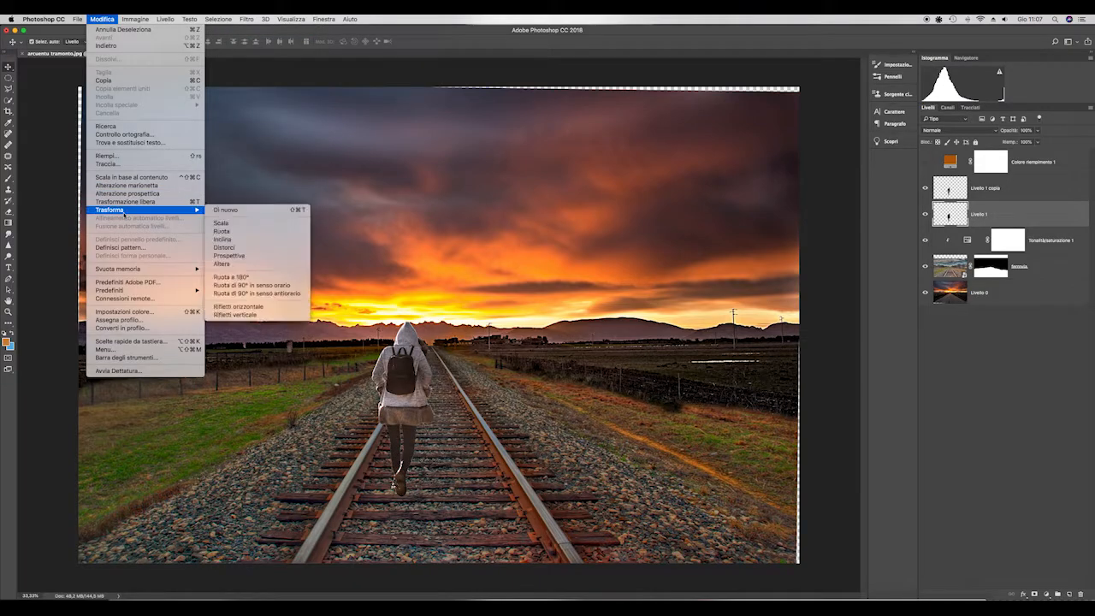
left_click(243, 249)
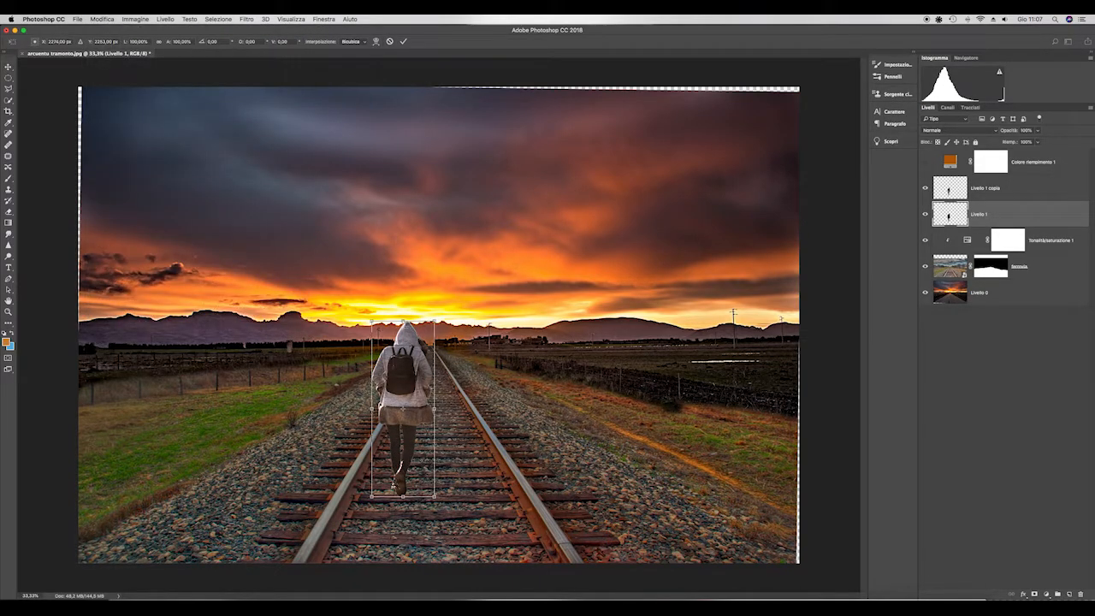
left_click_drag(403, 322, 401, 408)
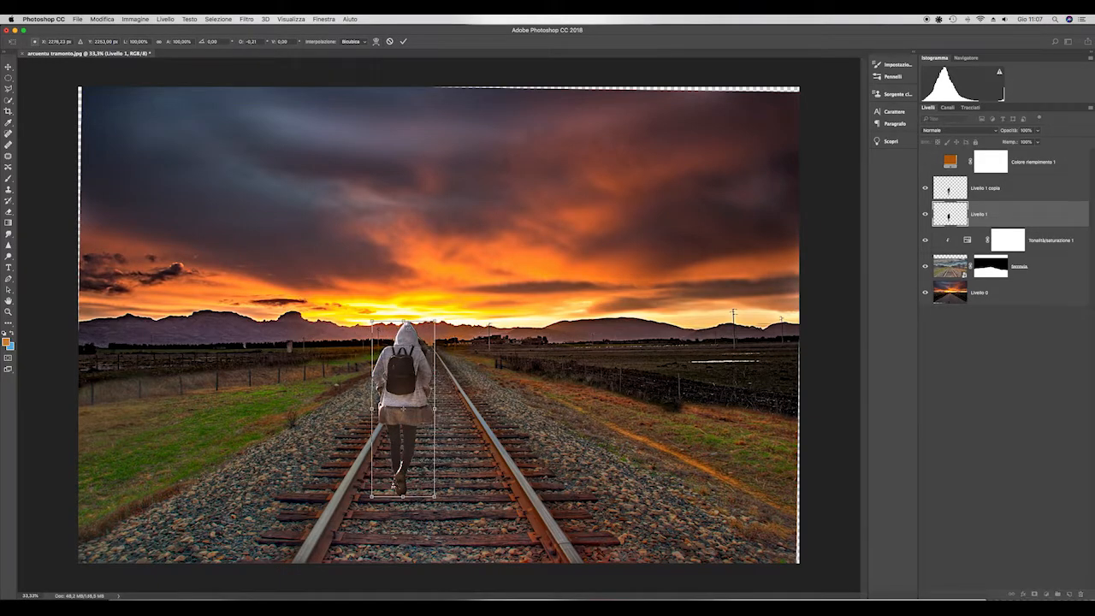
left_click_drag(403, 321, 421, 323)
left_click(102, 19)
mouse_move(145, 210)
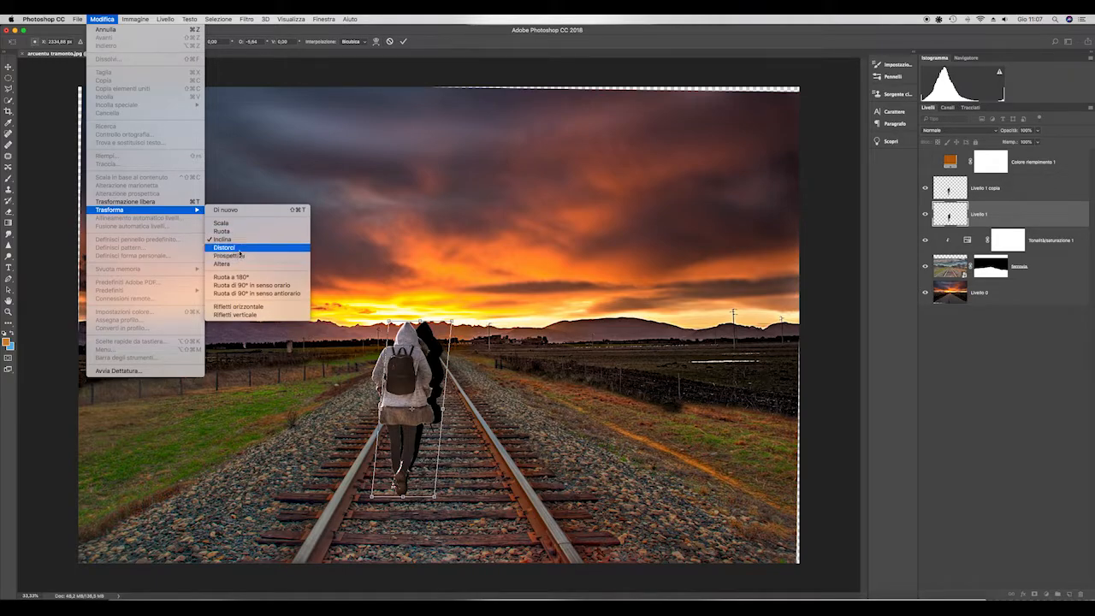
left_click(239, 249)
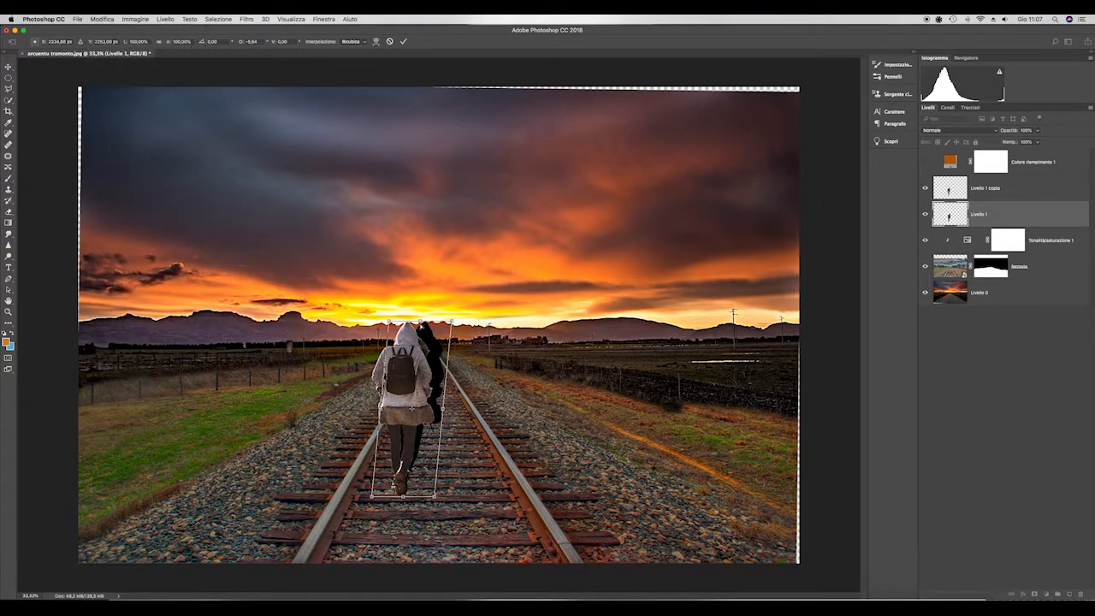
left_click_drag(412, 322, 402, 597)
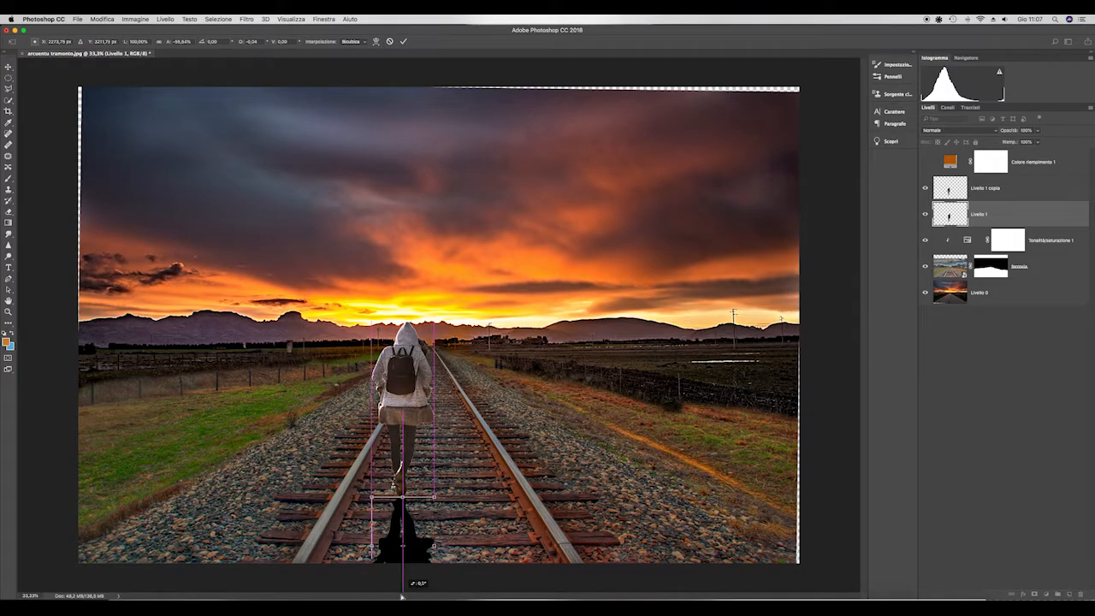
key("Return")
- Nudge the black shadow upward until it meets the sole of the figure's shoe
scroll(456, 505, "up", 5)
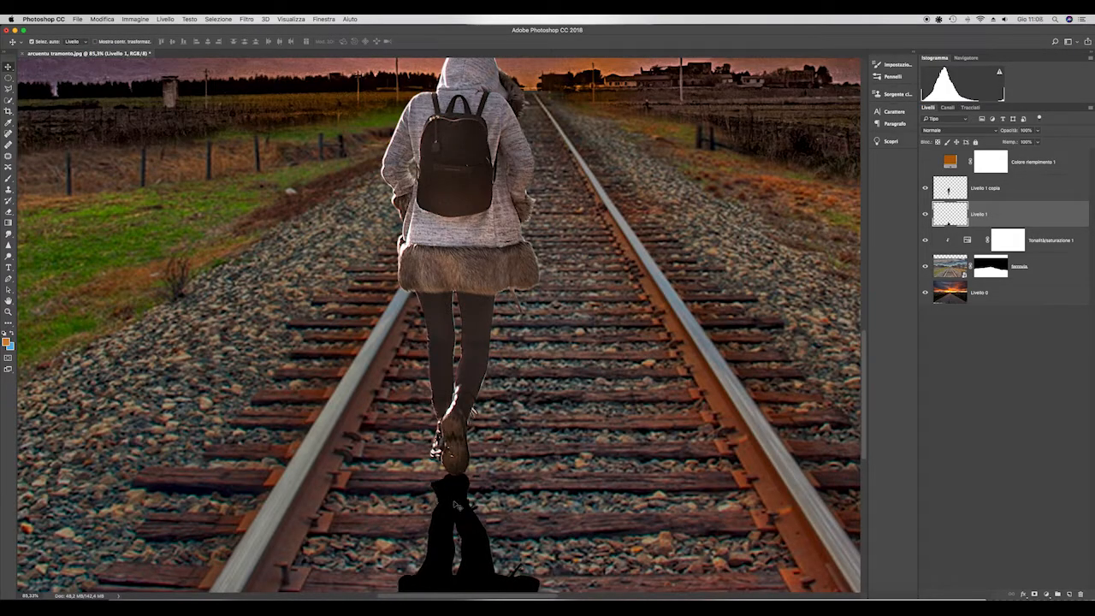
key("shift+Up")
key("shift+Up")
key("shift+Up")
key("shift+Up")
key("shift+Left")
key("shift+Right")
key("shift+Up")
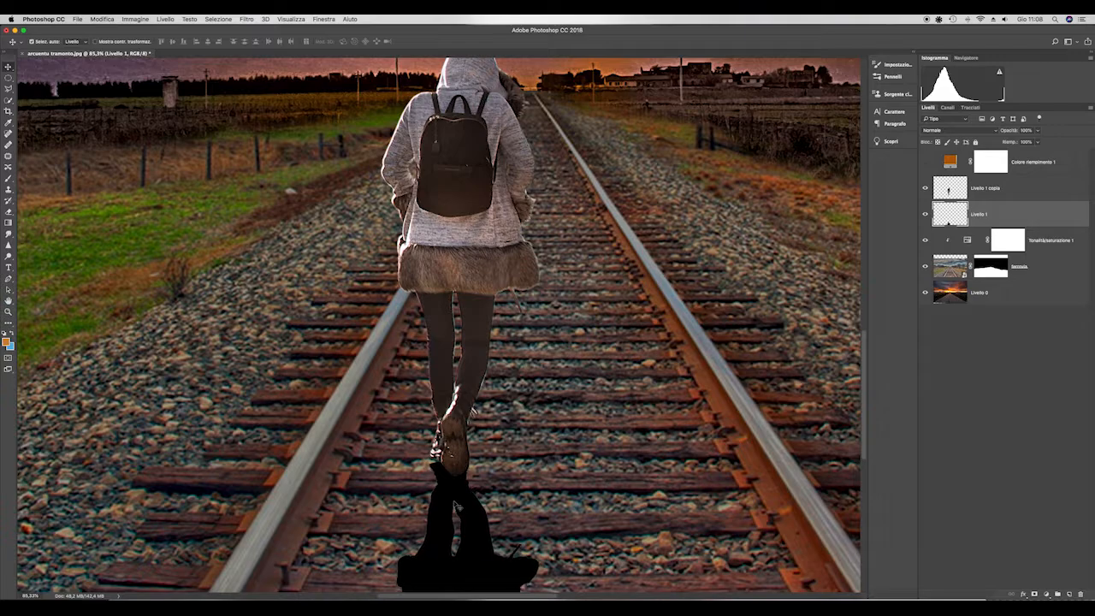
- Apply a Gaussian Blur (Controllo sfocatura) of 5.4 pixels to the shadow and set its layer's fill opacity to 33%
scroll(456, 505, "down", 5)
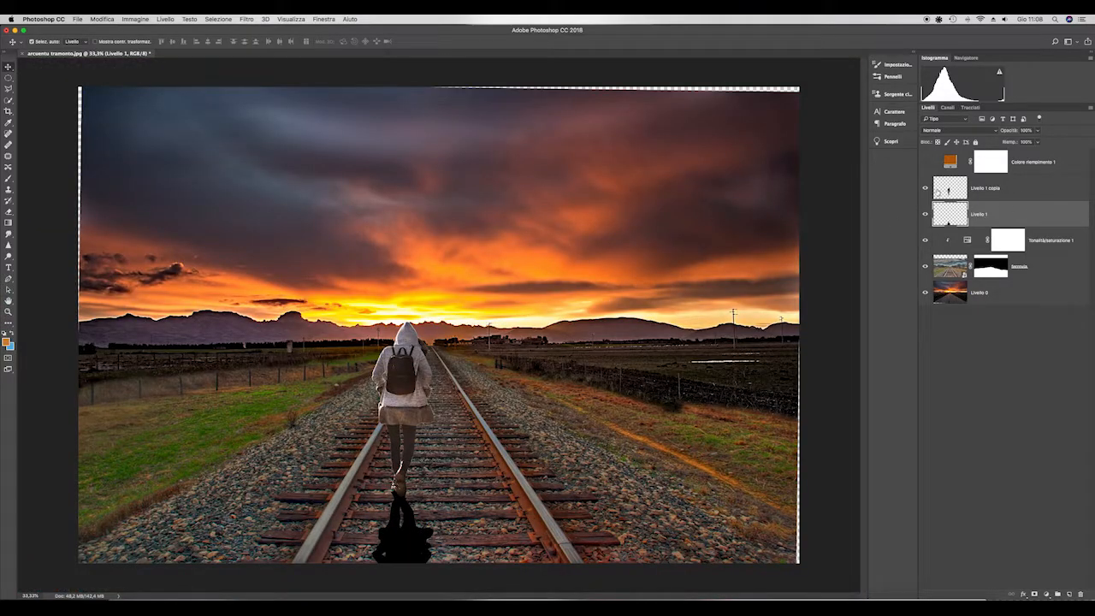
left_click(246, 19)
mouse_move(282, 171)
left_click(377, 170)
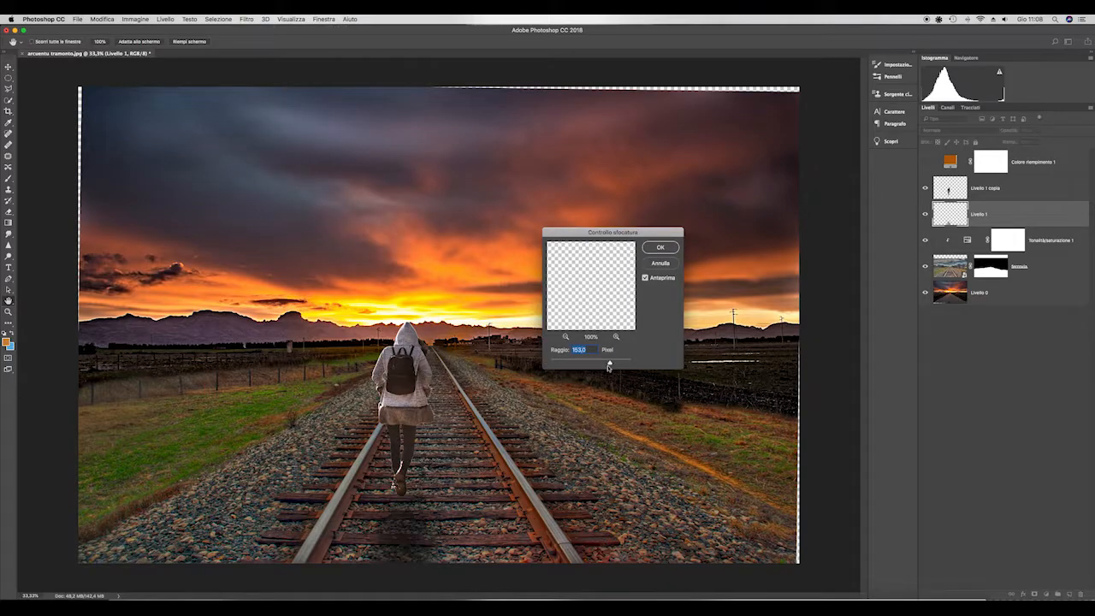
left_click_drag(611, 364, 568, 364)
scroll(404, 512, "up", 10)
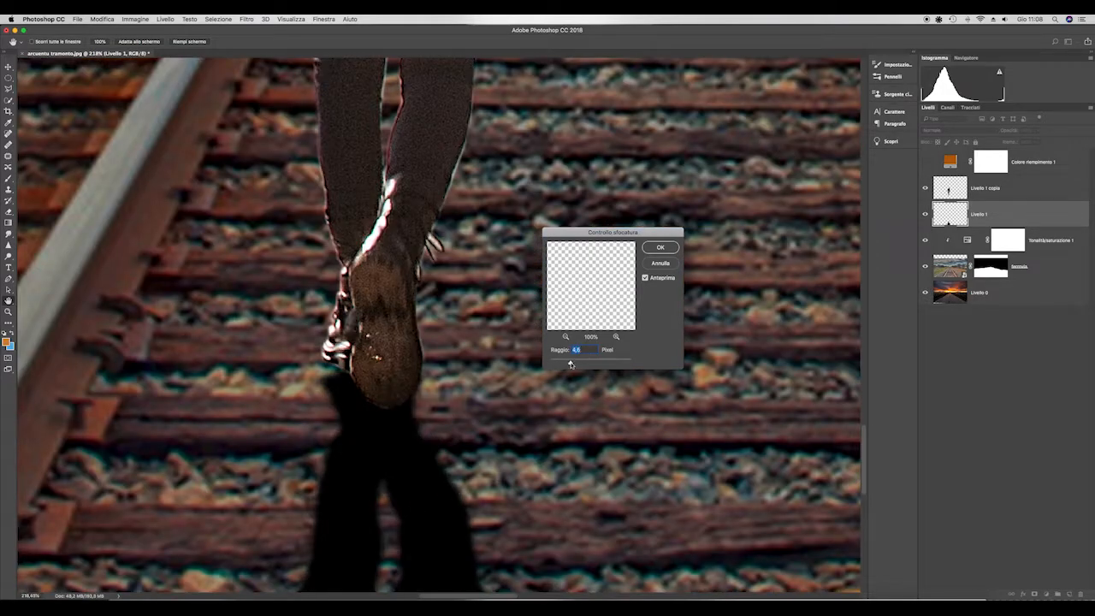
scroll(522, 404, "down", 10)
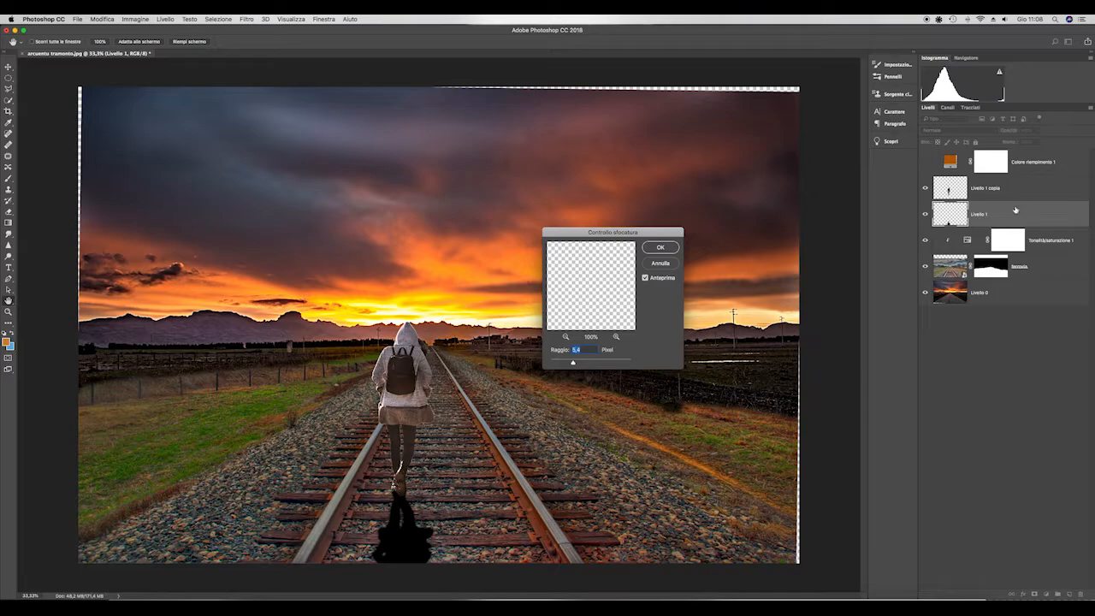
left_click(660, 247)
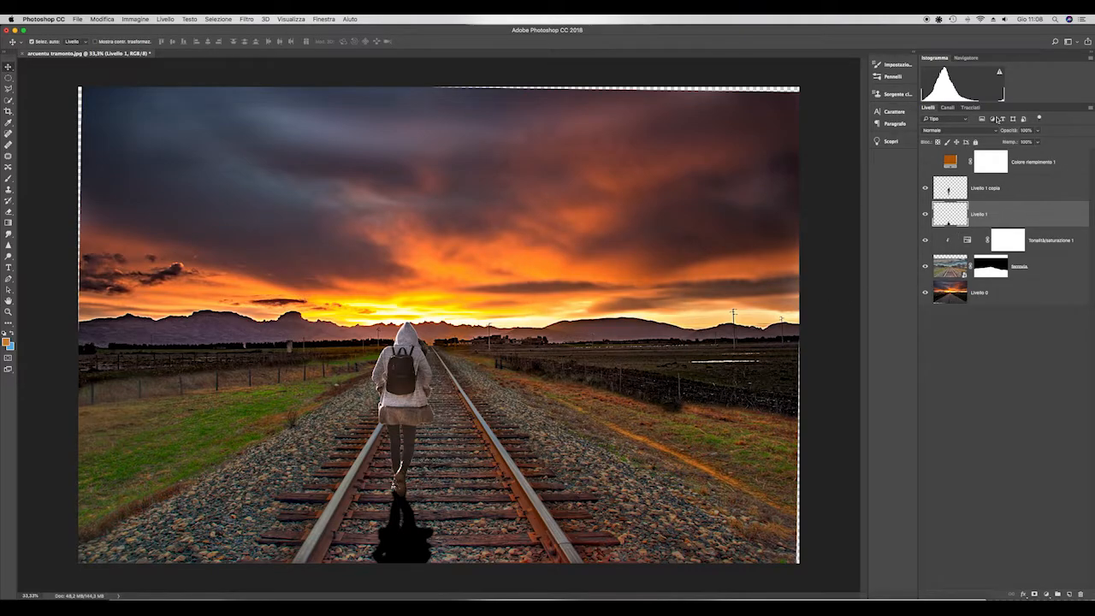
mouse_move(1013, 158)
left_mouse_down()
mouse_move(999, 157)
mouse_move(1013, 155)
left_mouse_up()
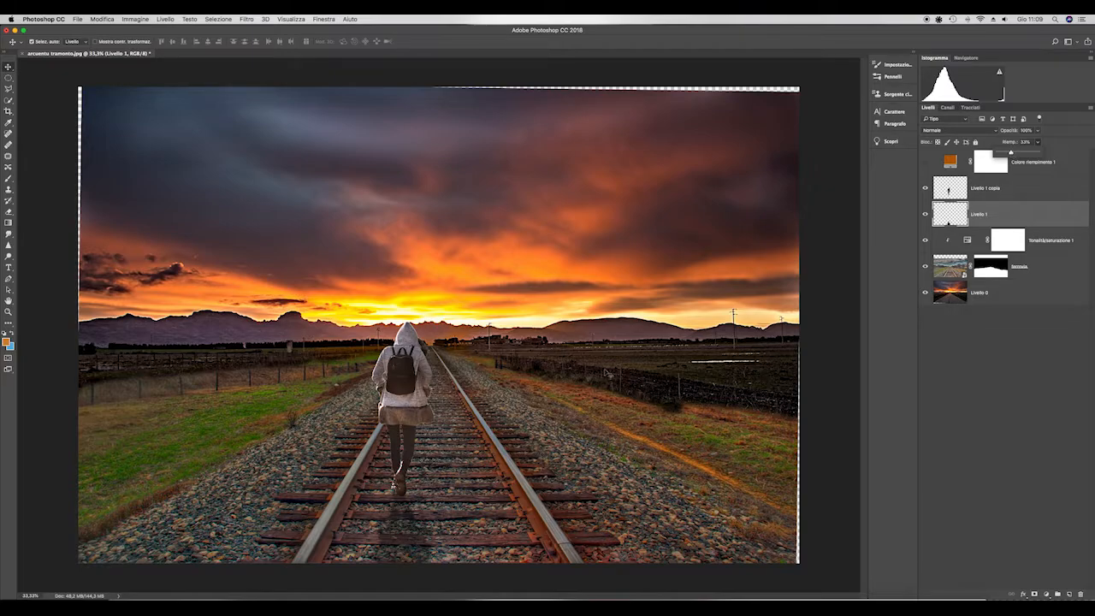
scroll(609, 377, "down", 2)
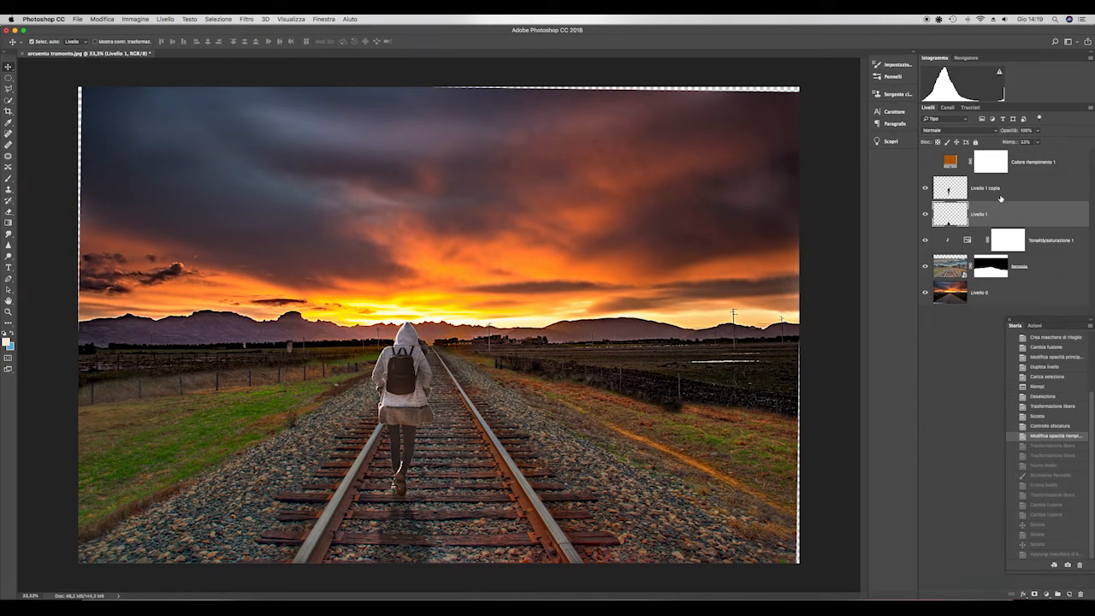
- Scale the figure and shadow layers together to about 111% with Free Transform, shift them slightly left, and apply
left_click(1001, 196, "shift")
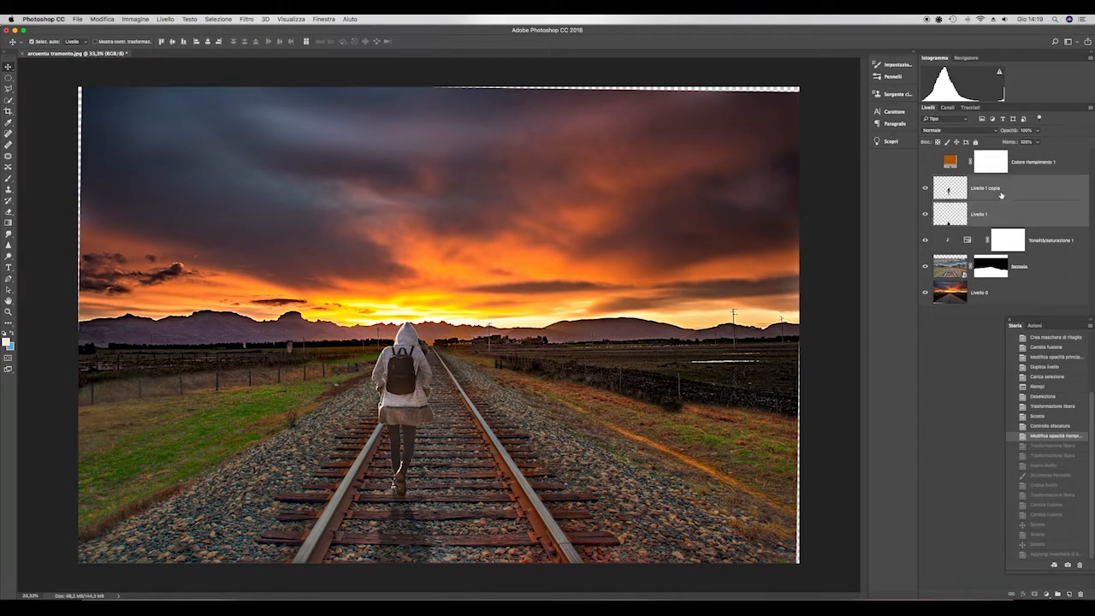
left_click(102, 19)
left_click(141, 200)
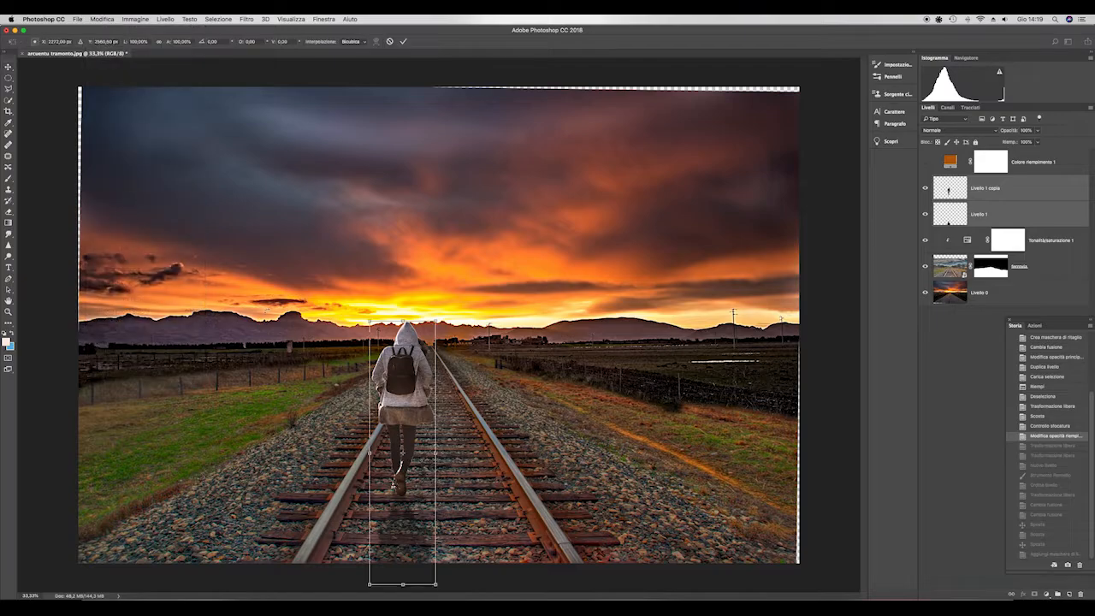
left_click_drag(436, 323, 453, 294)
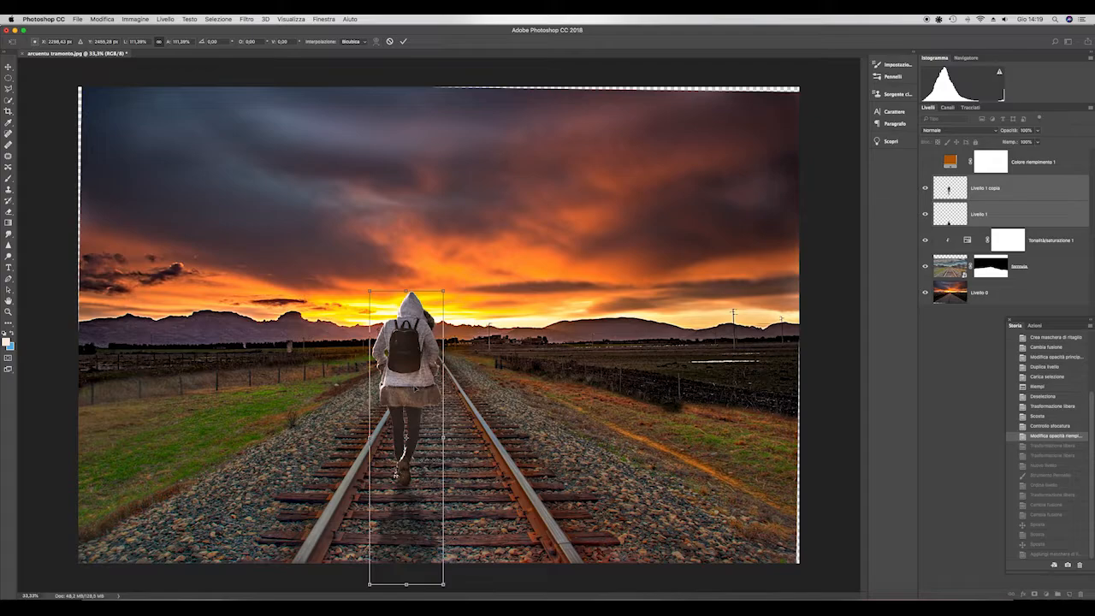
left_click_drag(415, 390, 408, 396)
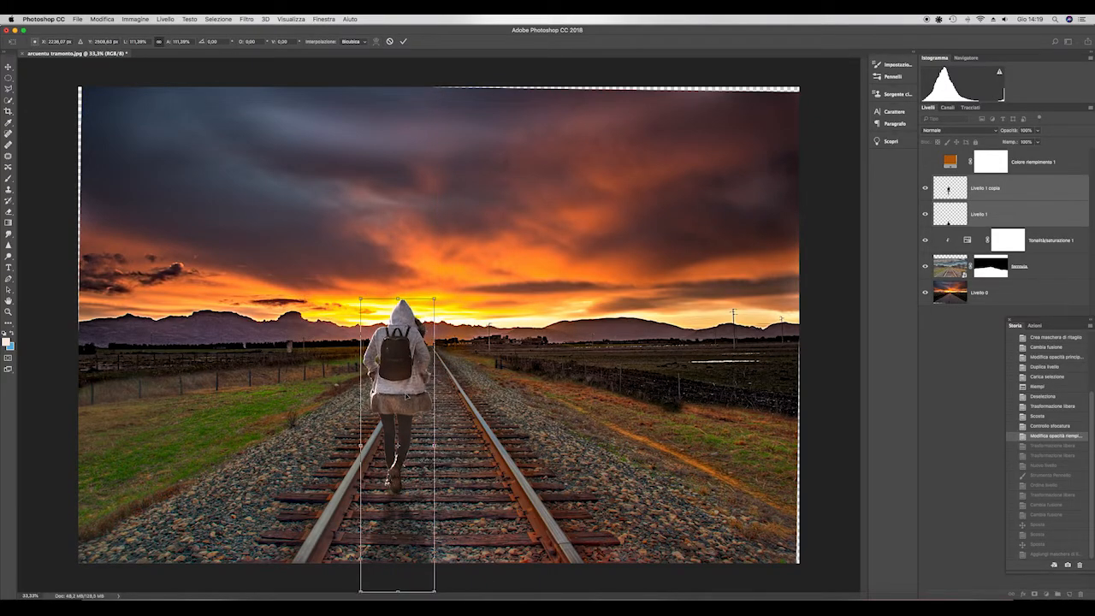
key("Return")
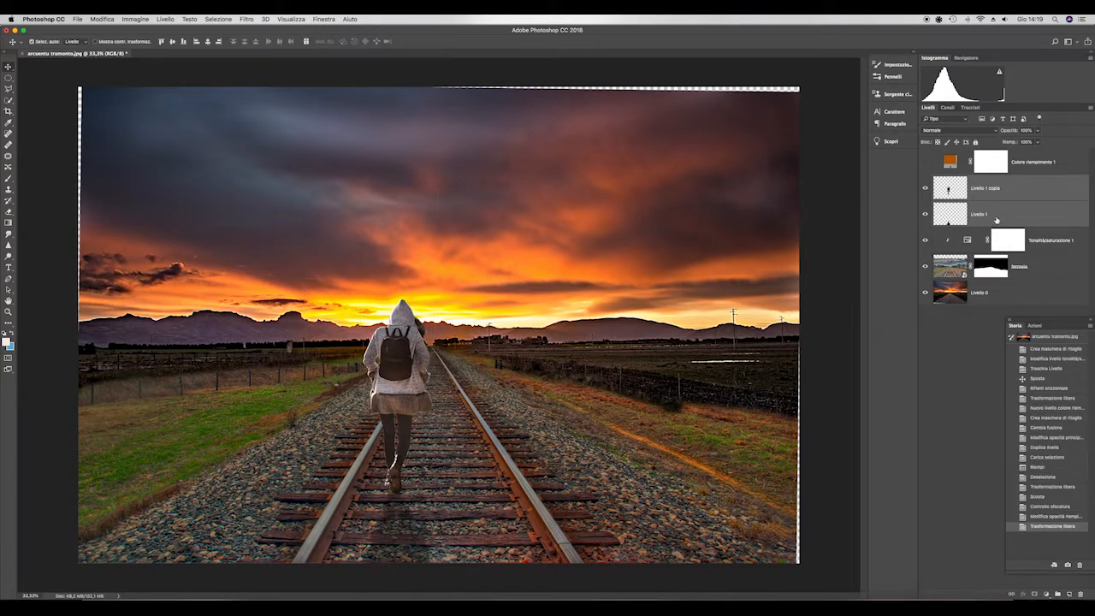
- Tilt the shadow layer alone slightly toward the left rail with Free Transform and apply the transform
left_click(996, 220)
left_click(102, 19)
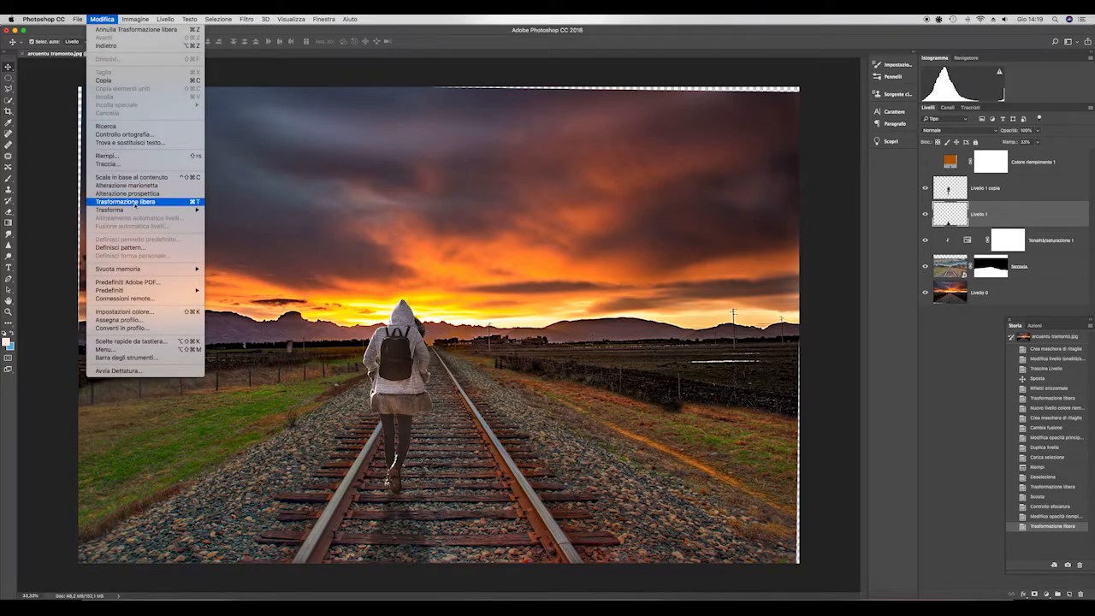
left_click(135, 202)
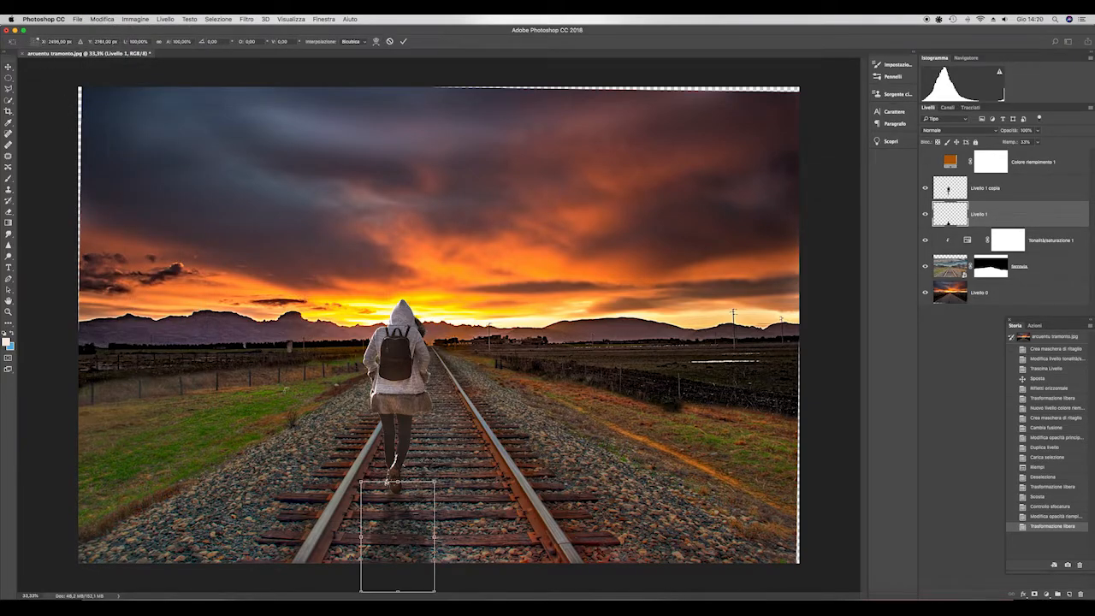
left_click_drag(348, 582, 311, 582)
left_click_drag(379, 584, 377, 595)
key("Return")
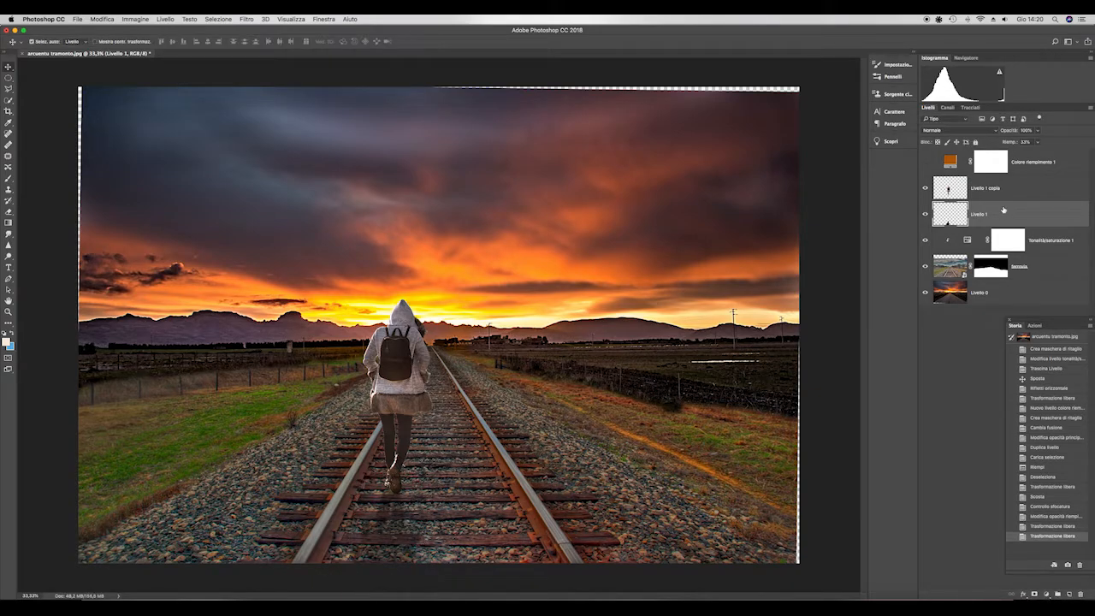
- Raise the shadow layer's fill opacity to somewhat over 50% to darken the shadow
left_click(1038, 144)
mouse_move(1039, 154)
left_mouse_down()
mouse_move(1066, 155)
mouse_move(1047, 159)
left_mouse_up()
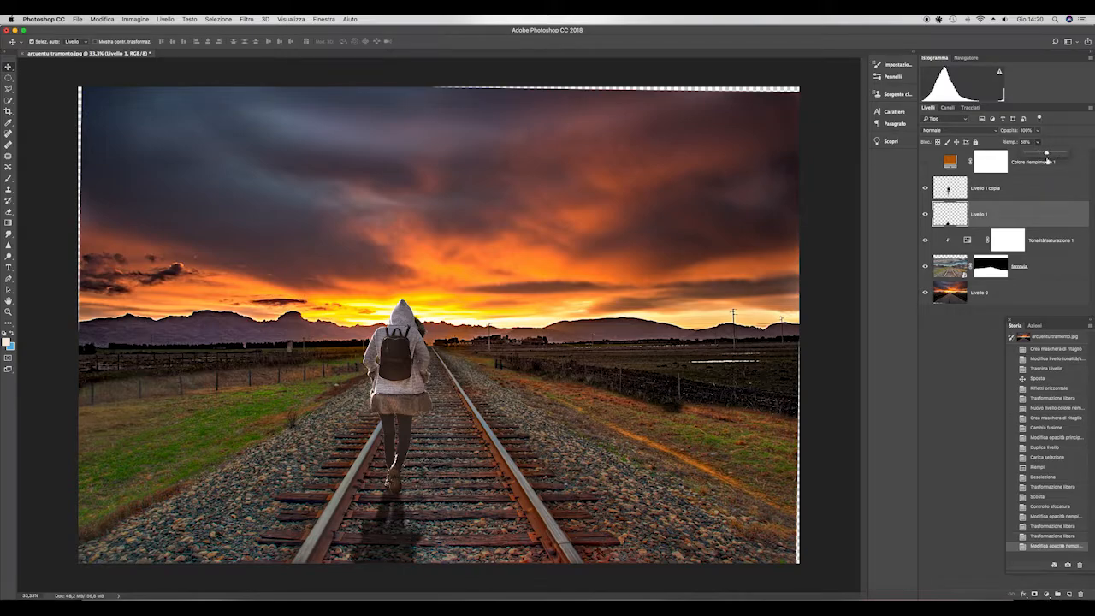
scroll(452, 420, "down", 5)
- Add a Curves adjustment layer directly above the sunset sky layer (Livello 0)
left_click(998, 303)
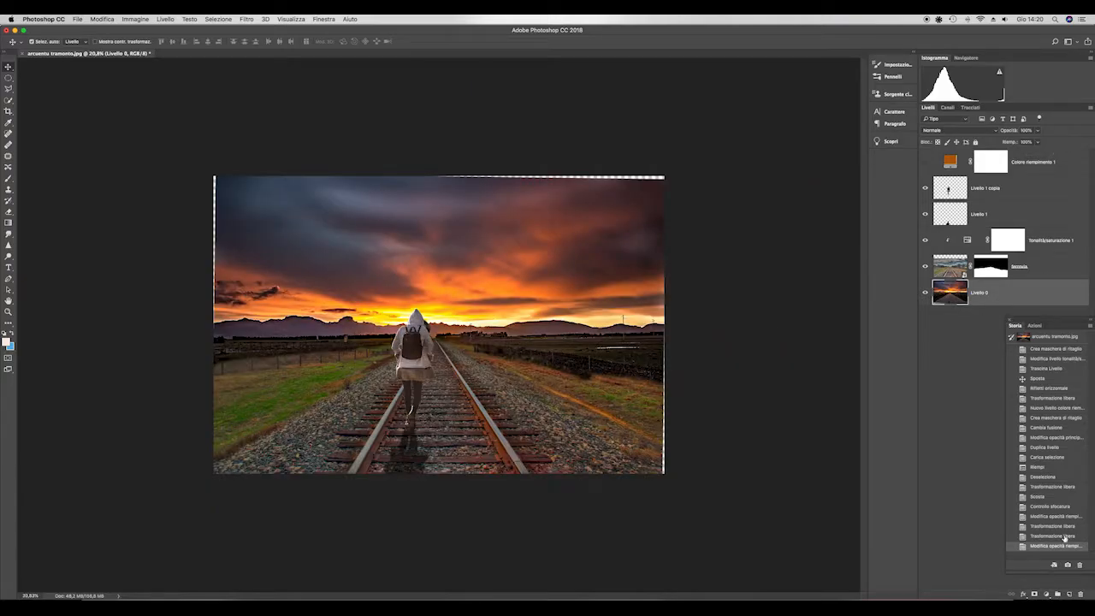
left_click(1012, 323)
left_click(1047, 594)
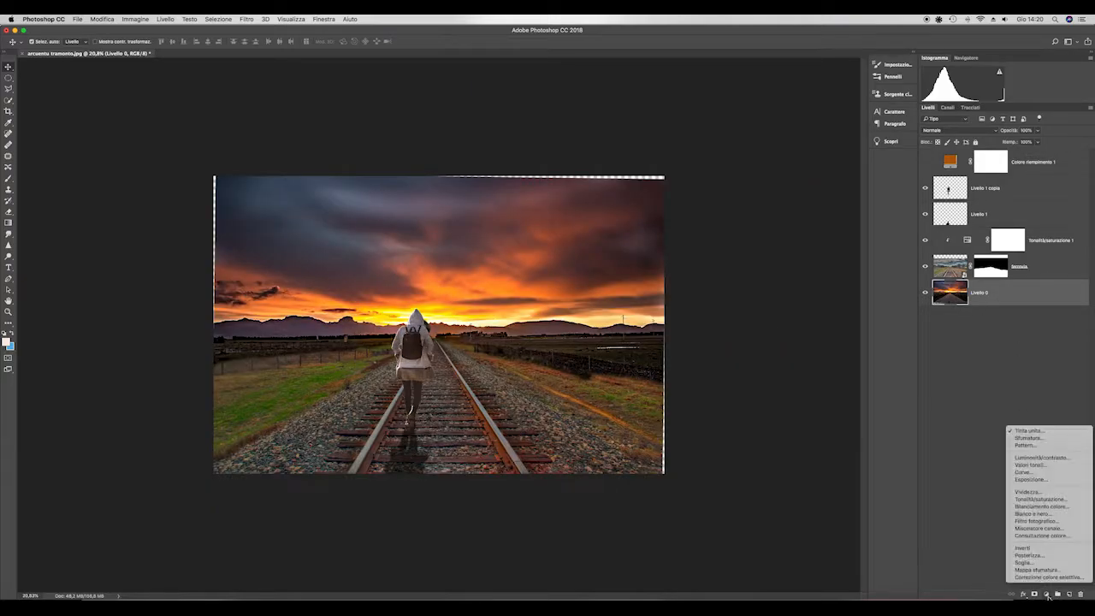
left_click(1050, 474)
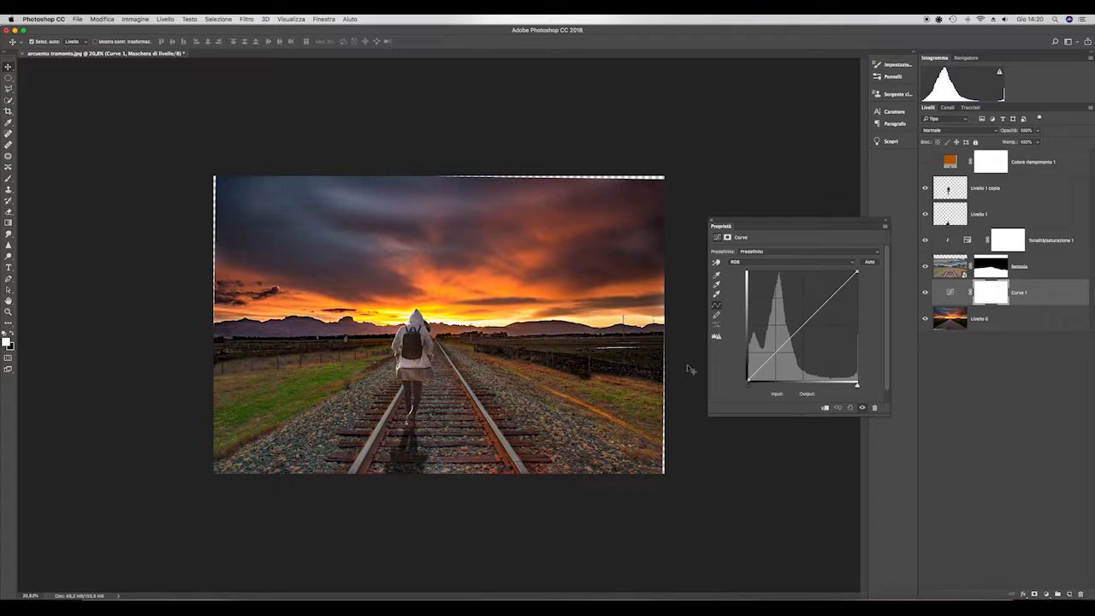
- In the sky's Curves adjustment, anchor the red channel's lower midtones and move its black point to input 27, output 0
left_click(853, 264)
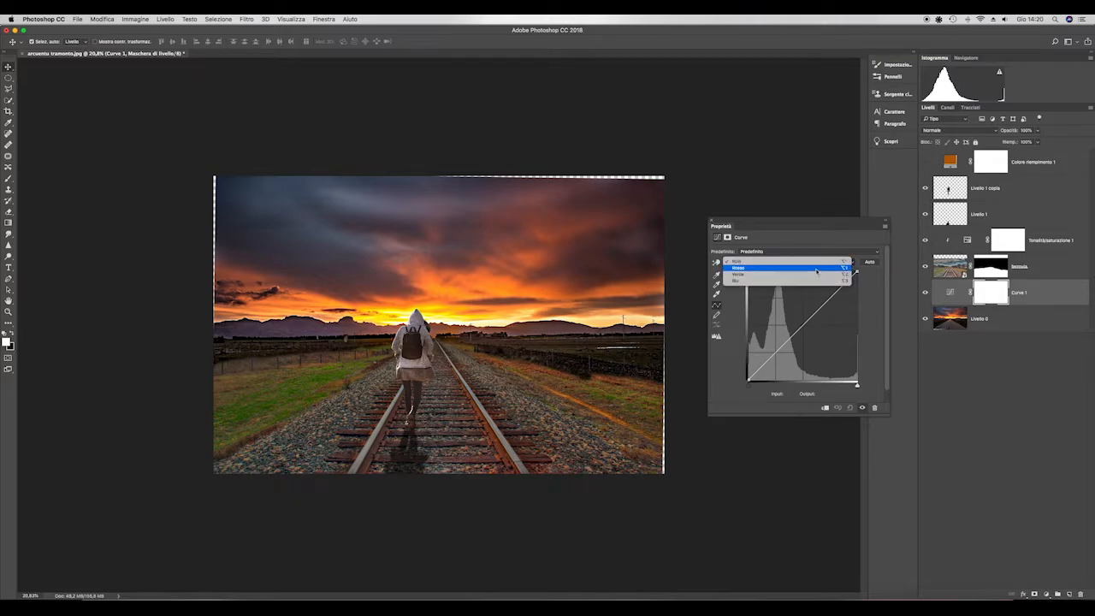
left_click(816, 269)
left_click(782, 349)
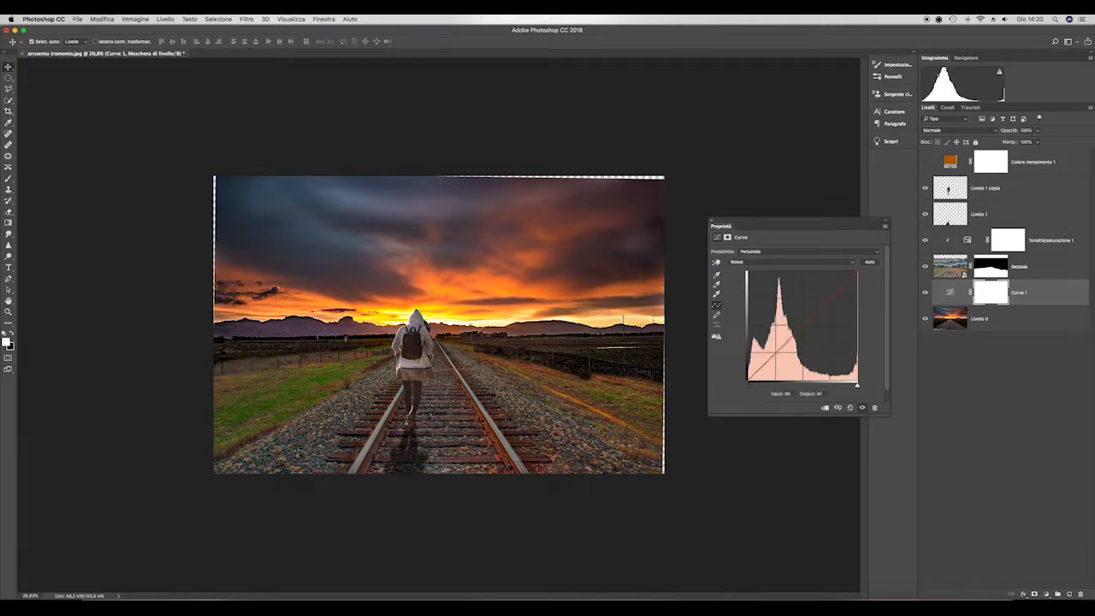
left_click_drag(749, 382, 760, 384)
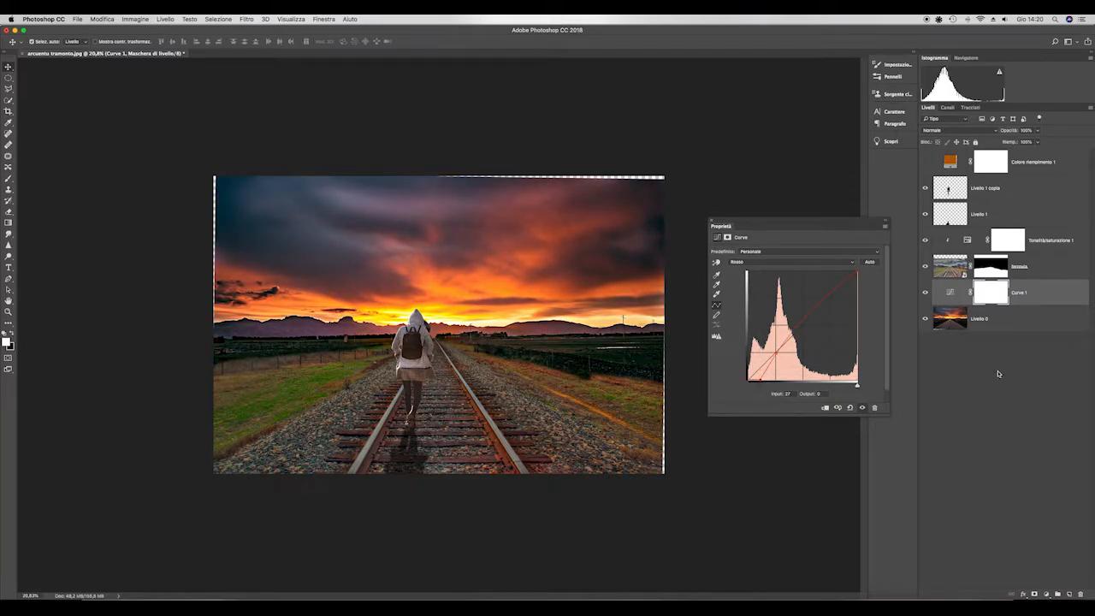
left_click(712, 224)
- Add a second Curves adjustment above the Hue/Saturation layer and clip it to the railway layer
left_click(948, 270)
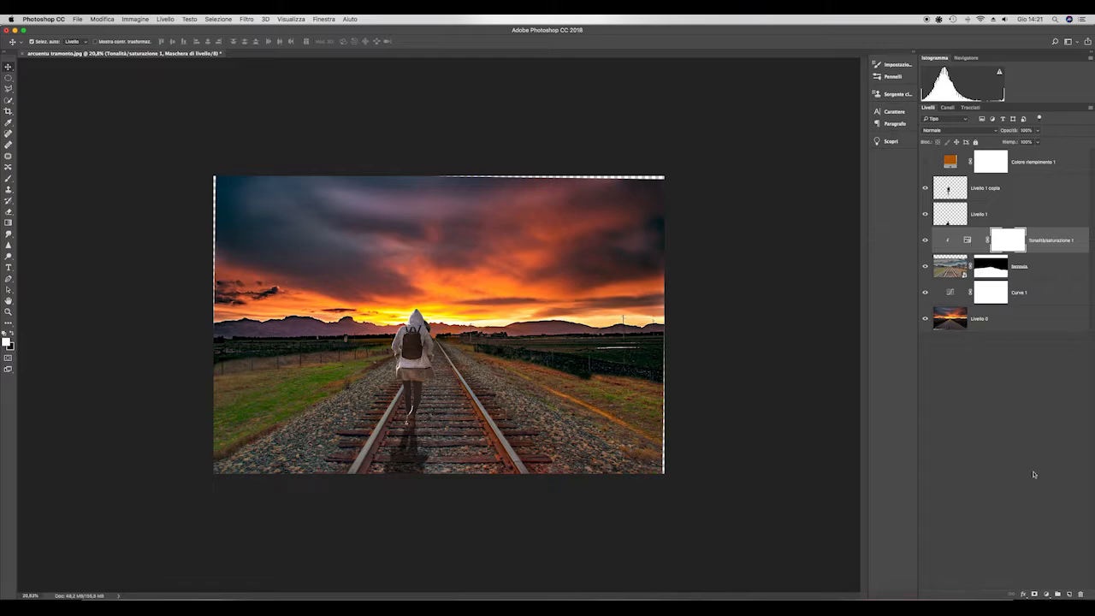
left_click(1050, 596)
left_click(1036, 462)
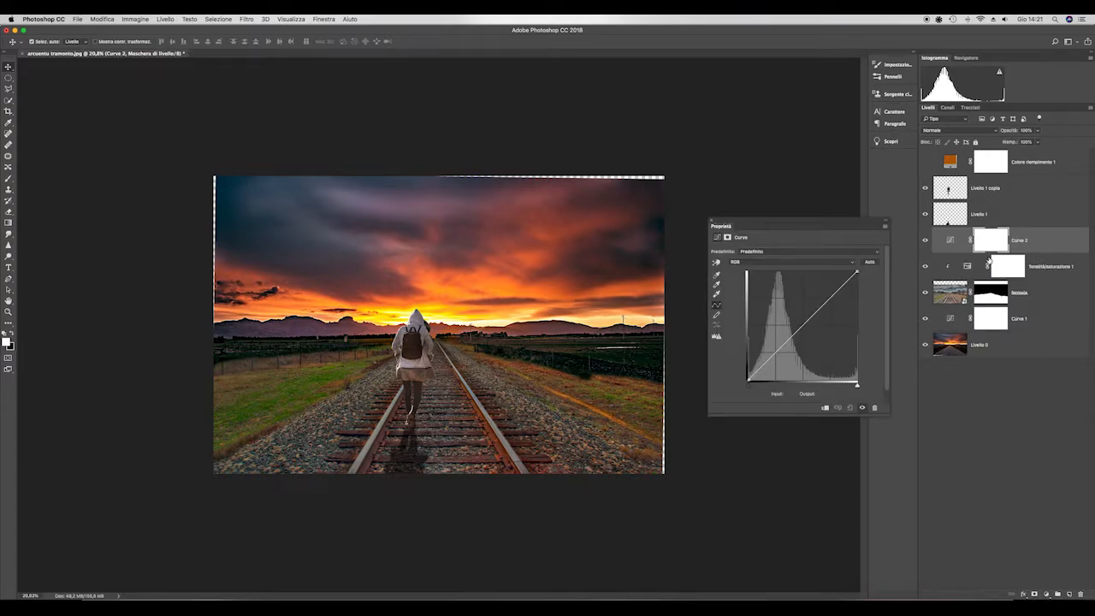
left_click(1068, 250, "alt")
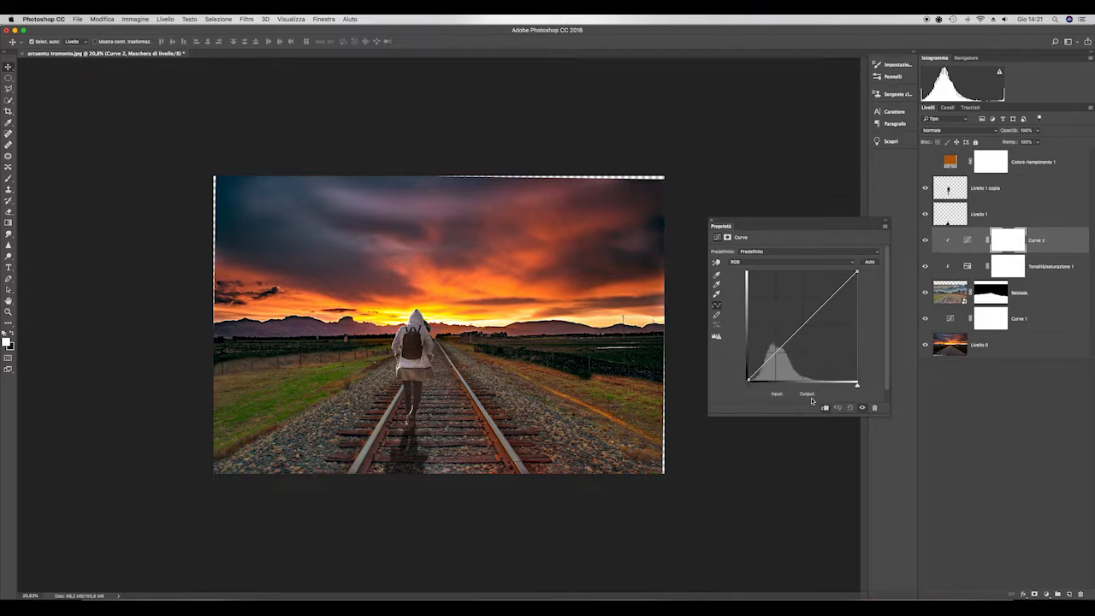
- In the railway's Curves adjustment, raise the red midtones slightly and lower the RGB midtones to about input 153, output 123
left_click(849, 260)
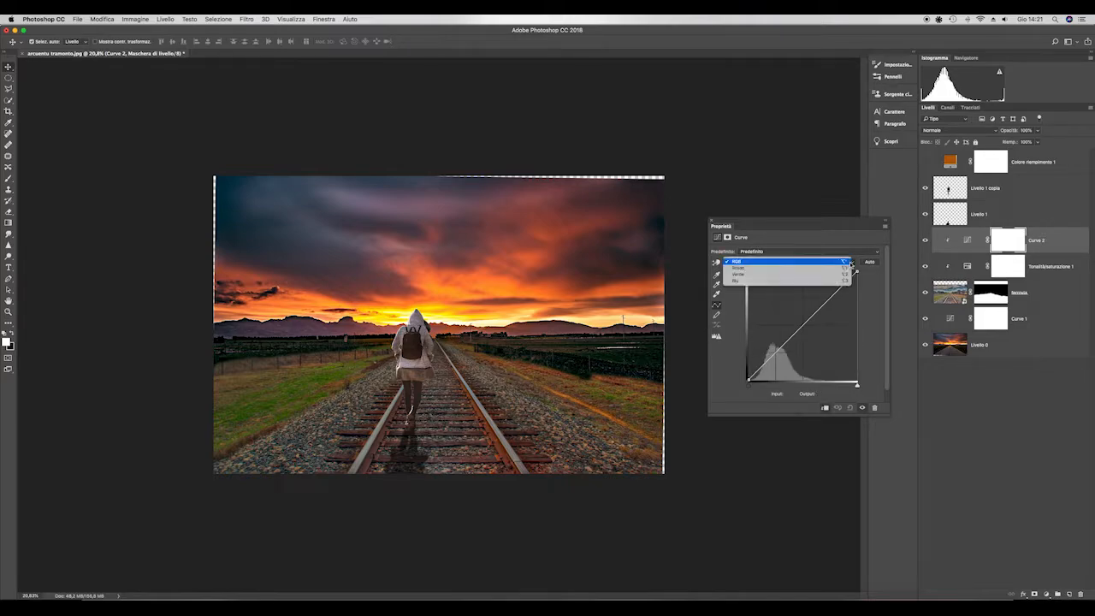
left_click(800, 270)
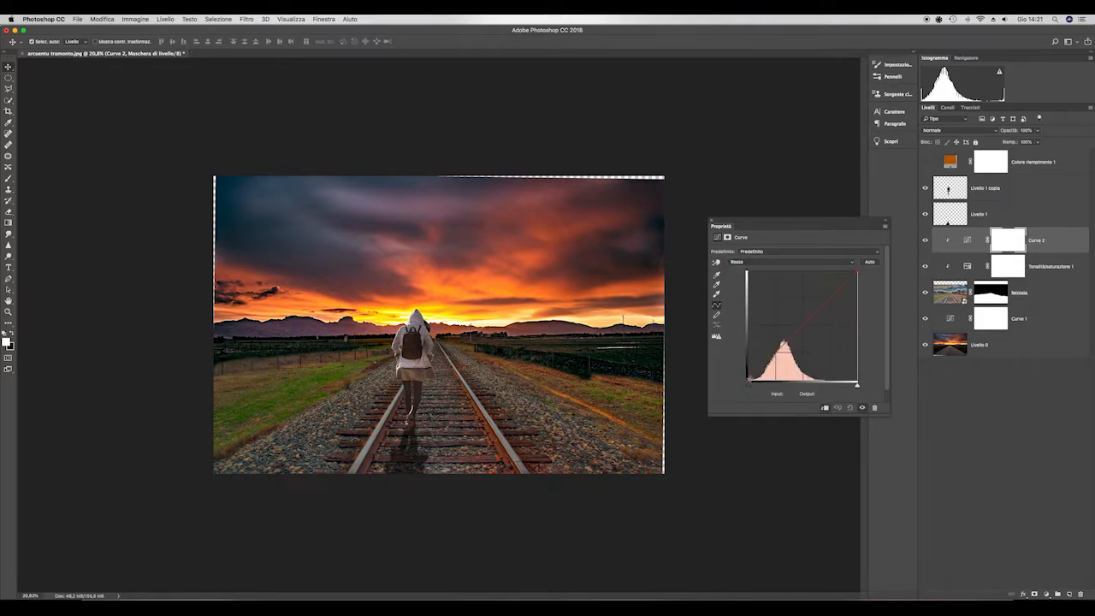
left_click_drag(791, 333, 789, 334)
left_click(851, 262)
left_click(847, 253)
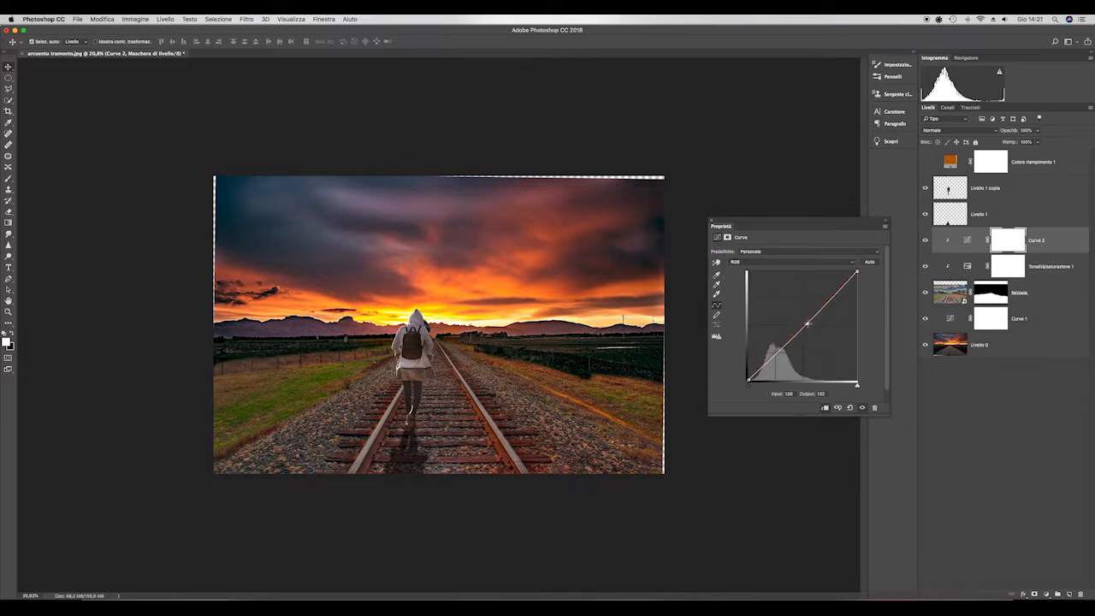
left_click_drag(810, 325, 815, 327)
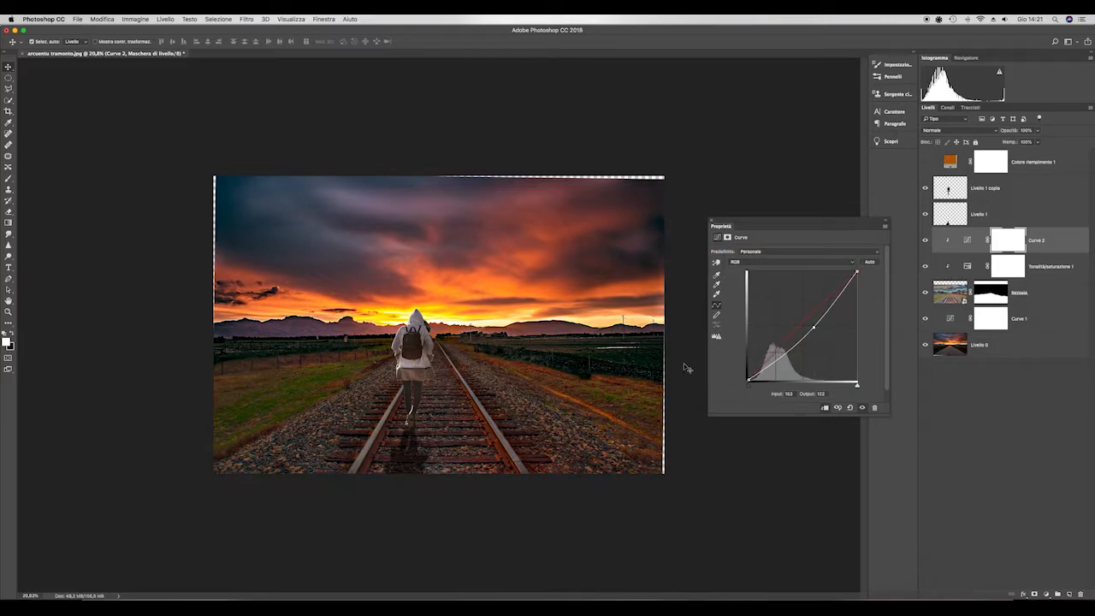
left_click(712, 221)
- Erase the light fringe along the figure's lower right leg on Livello 1 copia with a small soft Eraser
scroll(452, 360, "up", 3)
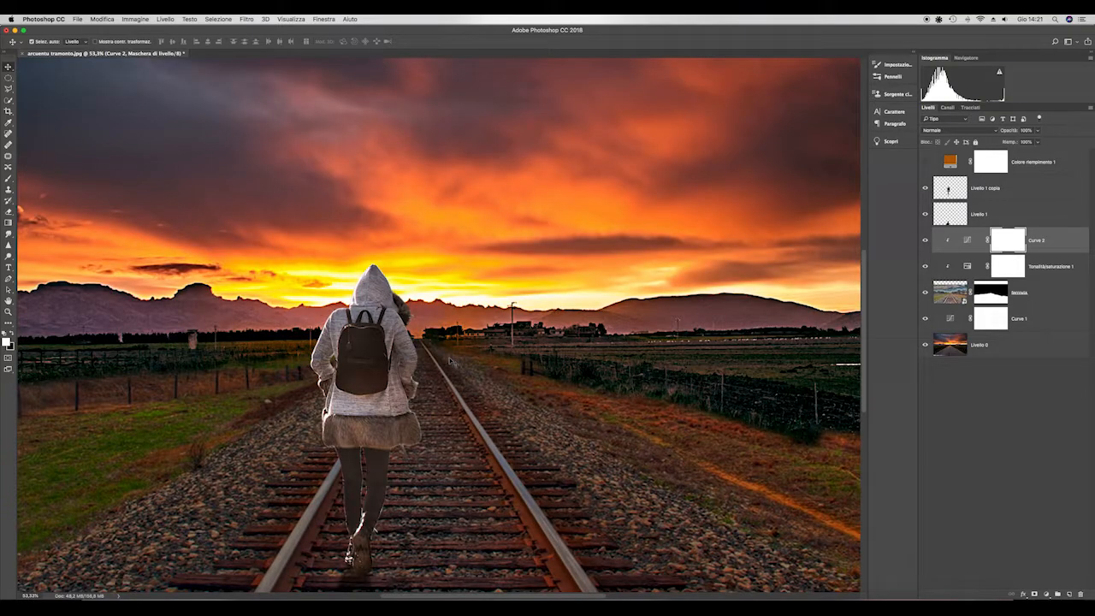
scroll(452, 361, "down", 2)
scroll(398, 497, "up", 5)
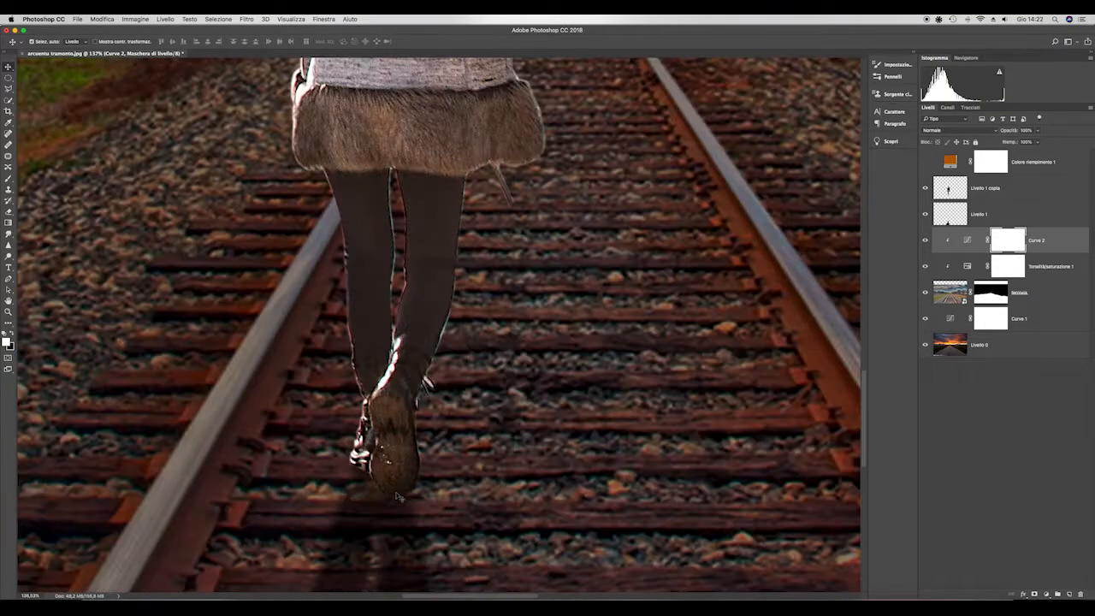
left_click(949, 194)
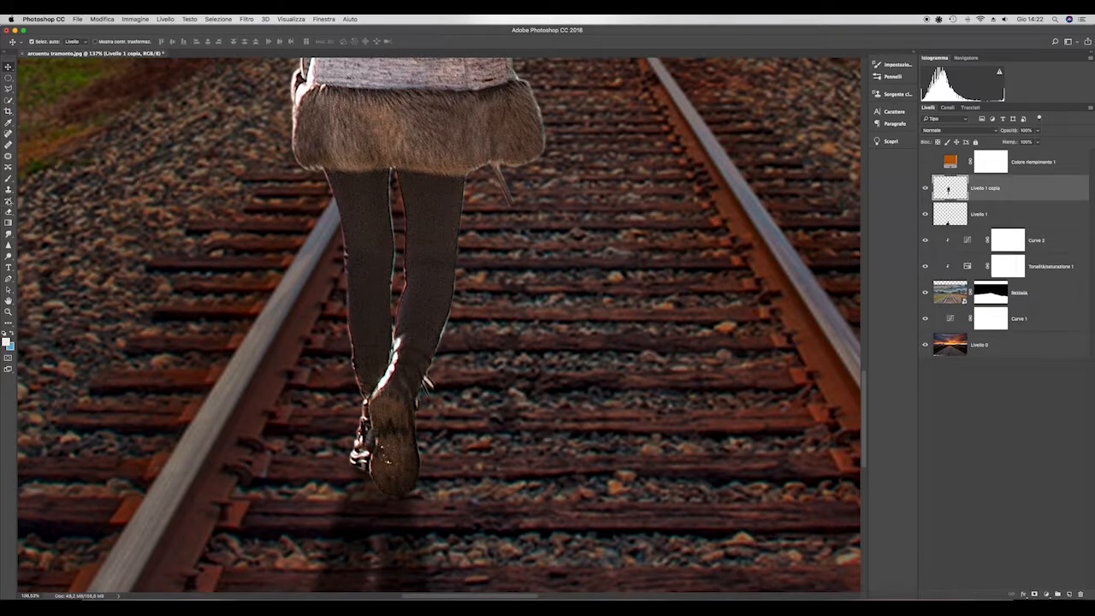
left_click(9, 212)
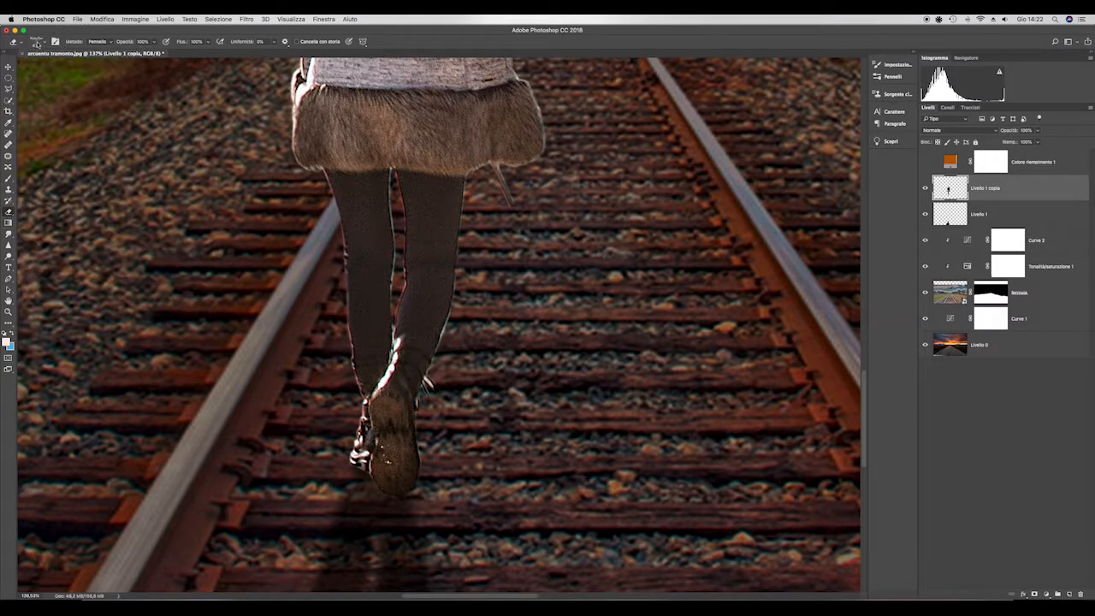
left_click(37, 44)
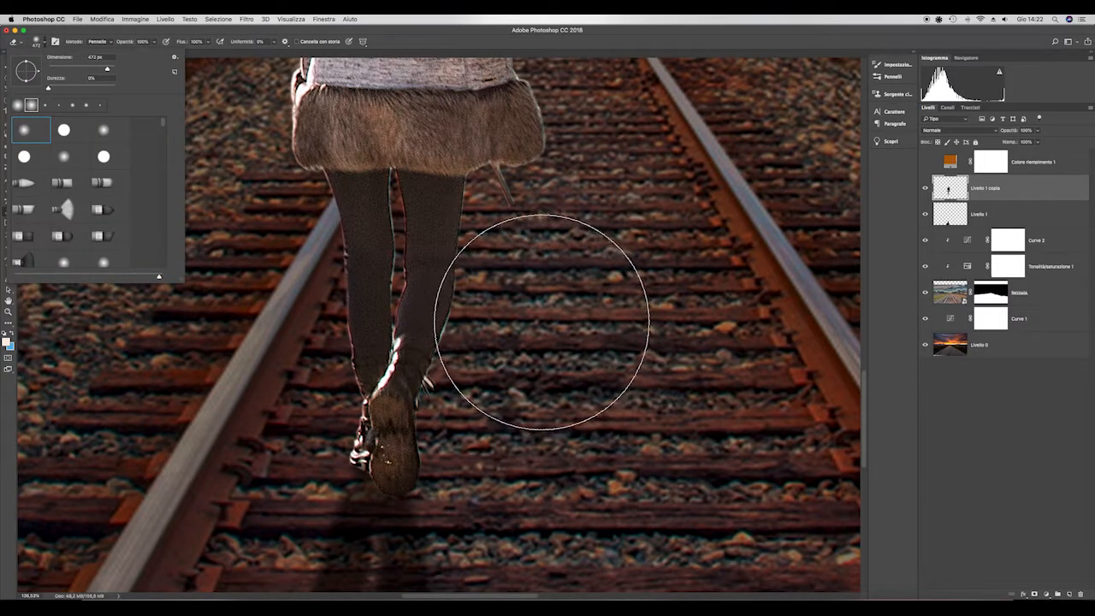
left_click_drag(542, 321, 416, 332)
left_click_drag(549, 341, 543, 479)
left_click_drag(459, 313, 455, 323)
scroll(455, 320, "up", 3)
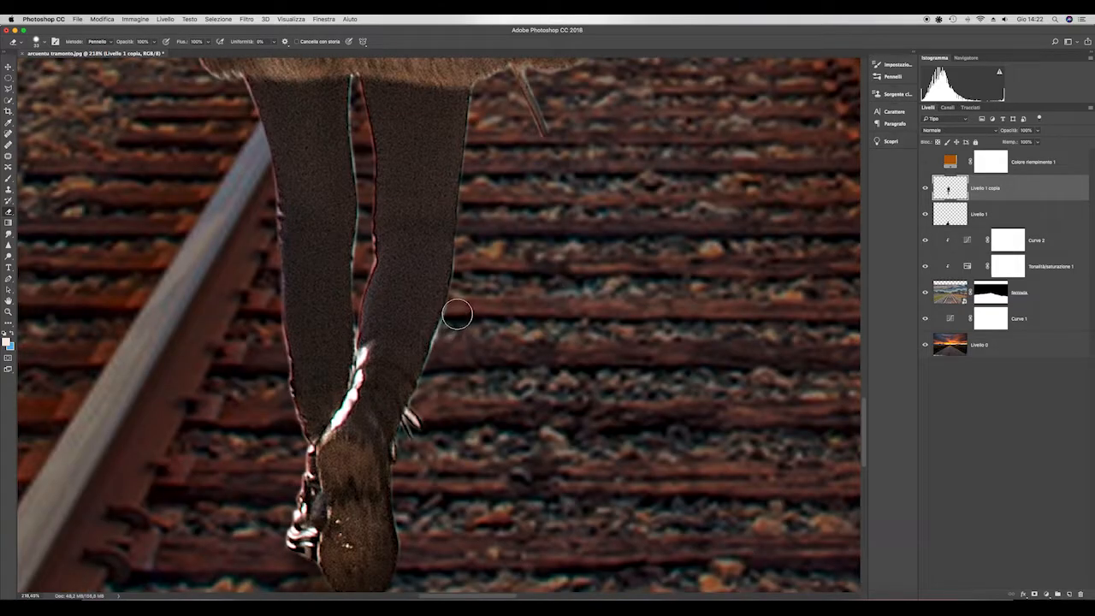
left_click(437, 377, "shift")
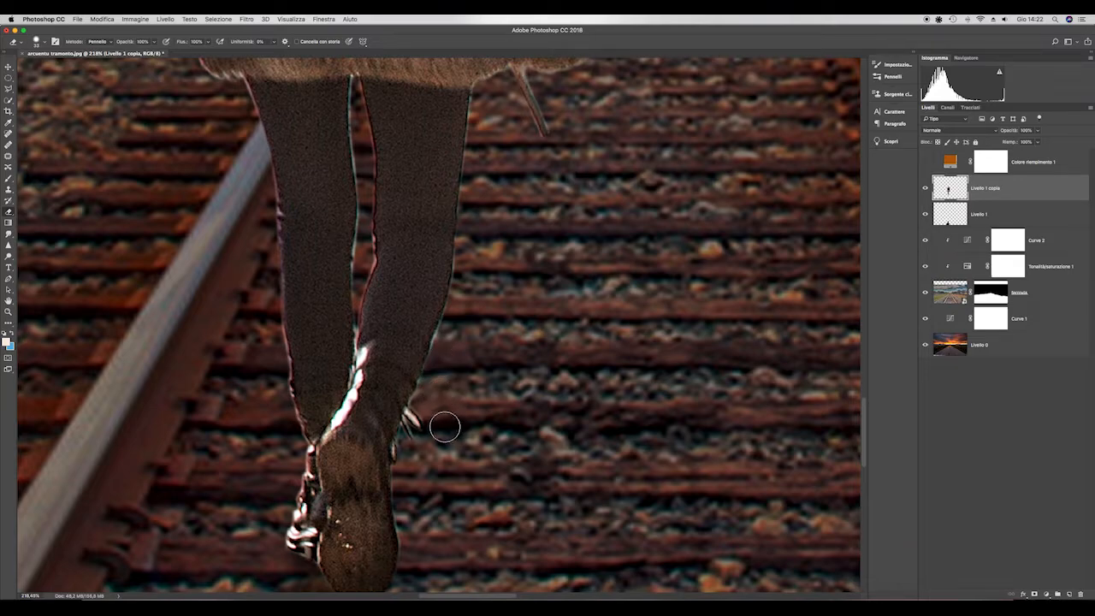
- Erase the bright stray bits behind the figure's raised heel
left_click_drag(445, 426, 414, 430)
scroll(327, 296, "down", 3)
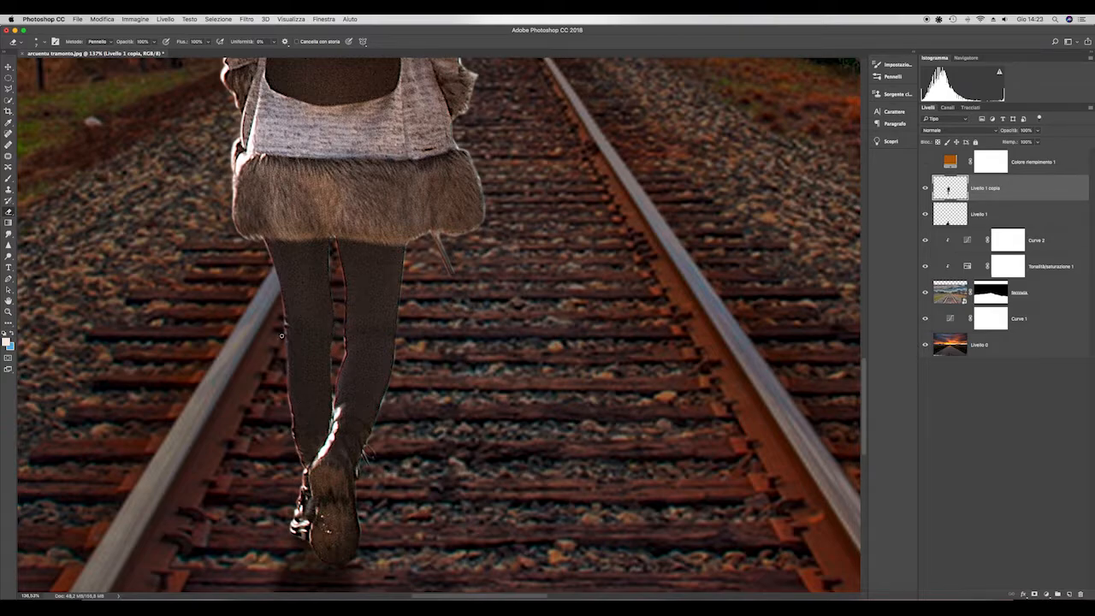
scroll(258, 486, "down", 2)
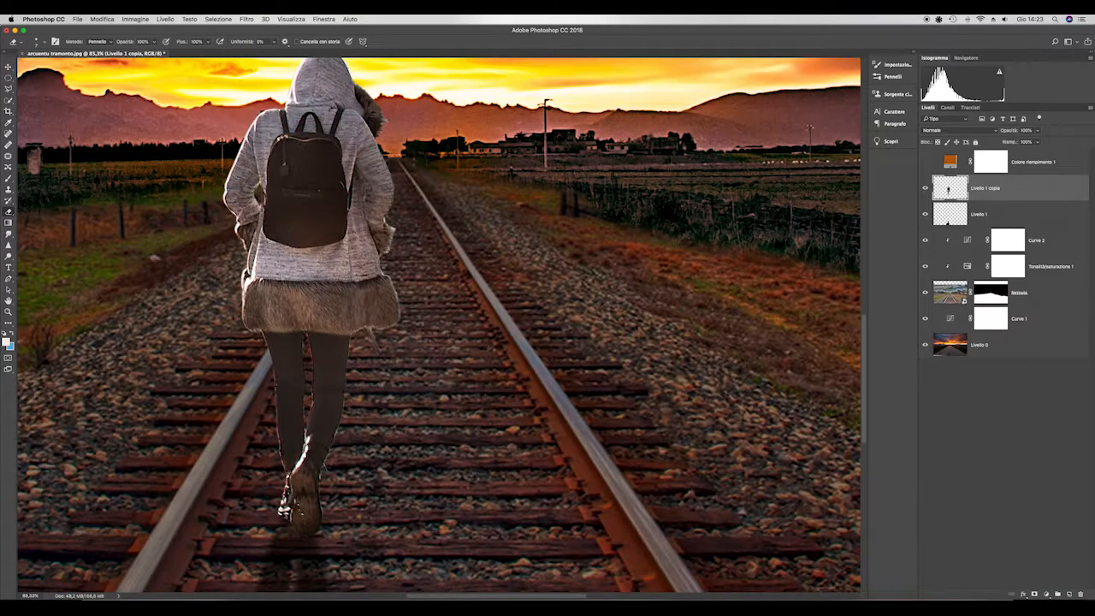
scroll(282, 535, "down", 4)
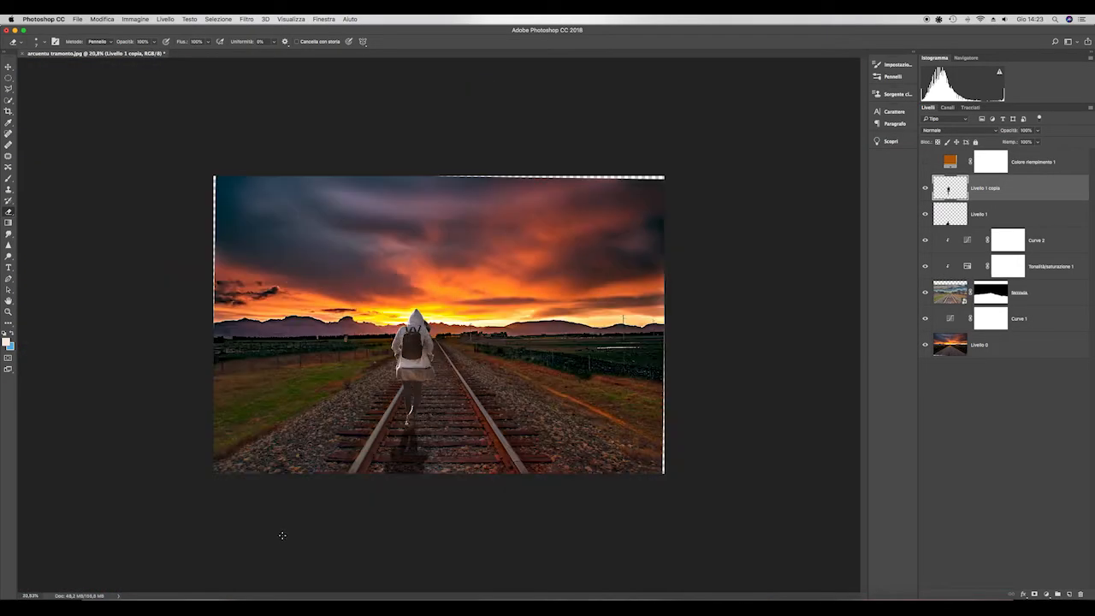
- Try painting a pale yellow glow on the hood's left edge with a soft brush, and undo the last stroke
scroll(381, 469, "up", 4)
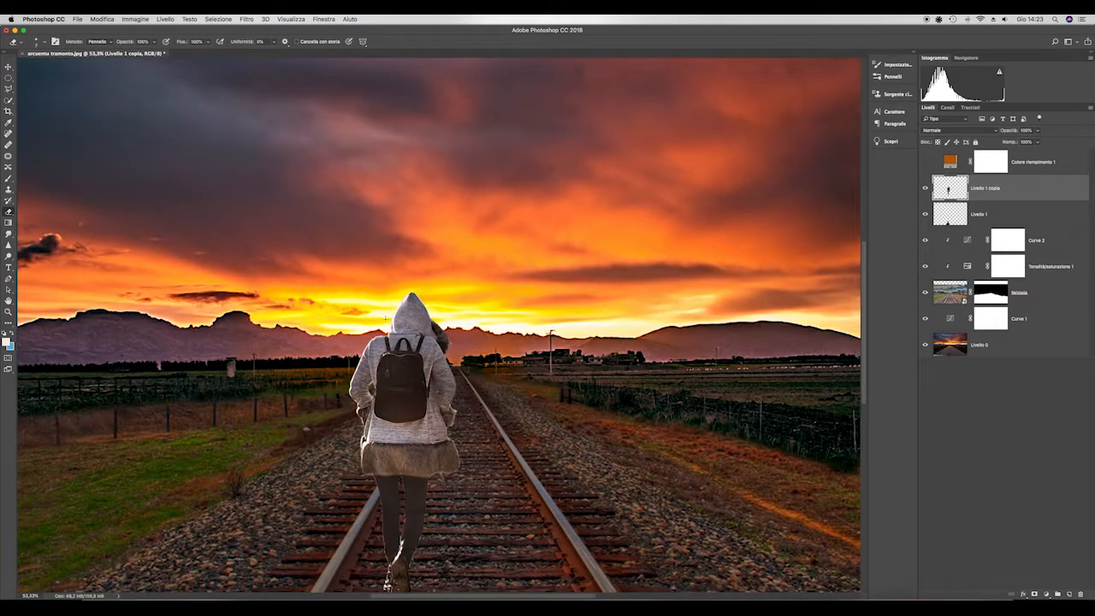
scroll(386, 319, "up", 2)
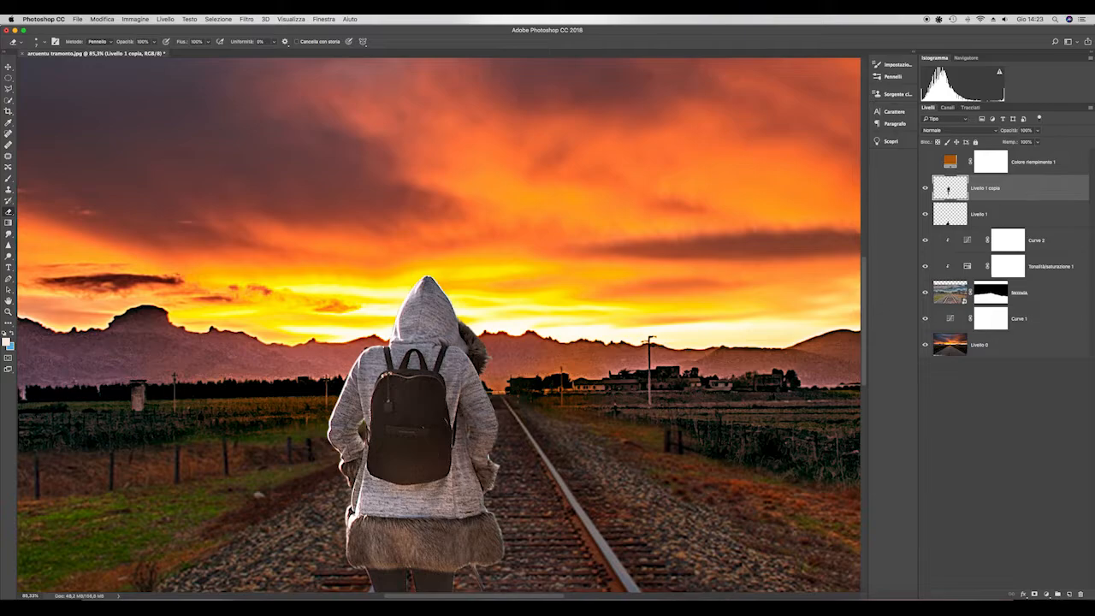
key("i")
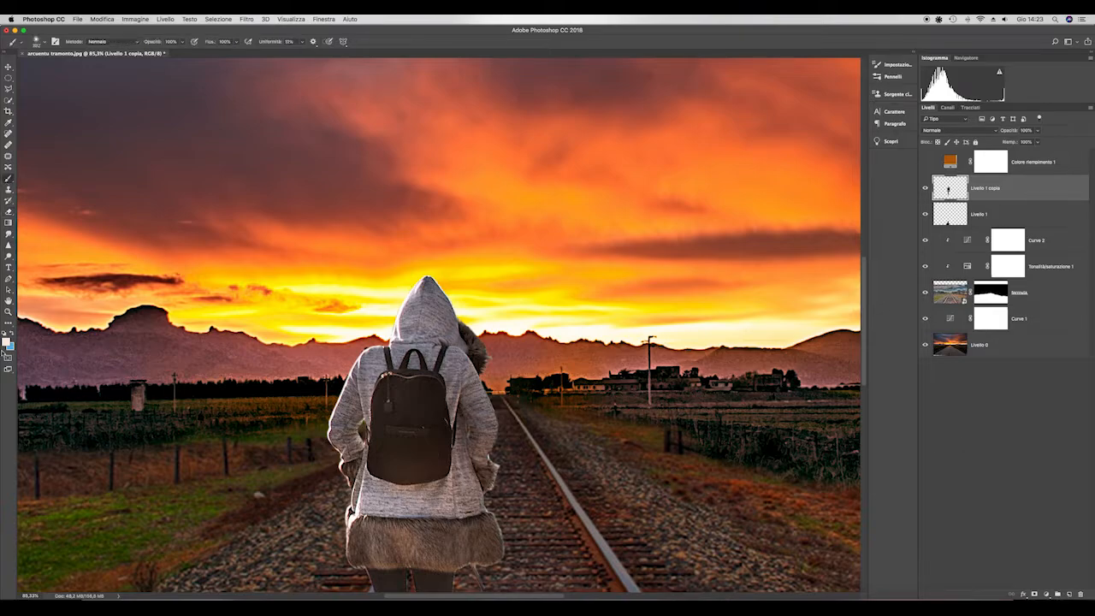
left_click(6, 341)
left_click(387, 325)
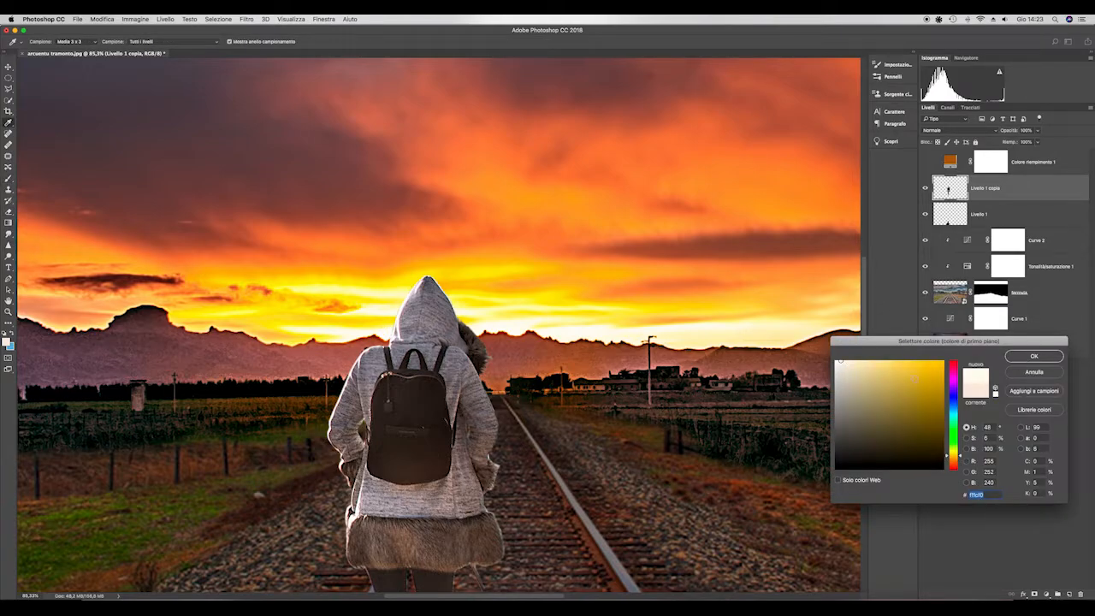
left_click(862, 365)
left_click(1025, 358)
key("b")
left_click_drag(494, 315, 422, 350)
left_click_drag(394, 296, 401, 295)
left_click_drag(394, 295, 402, 293)
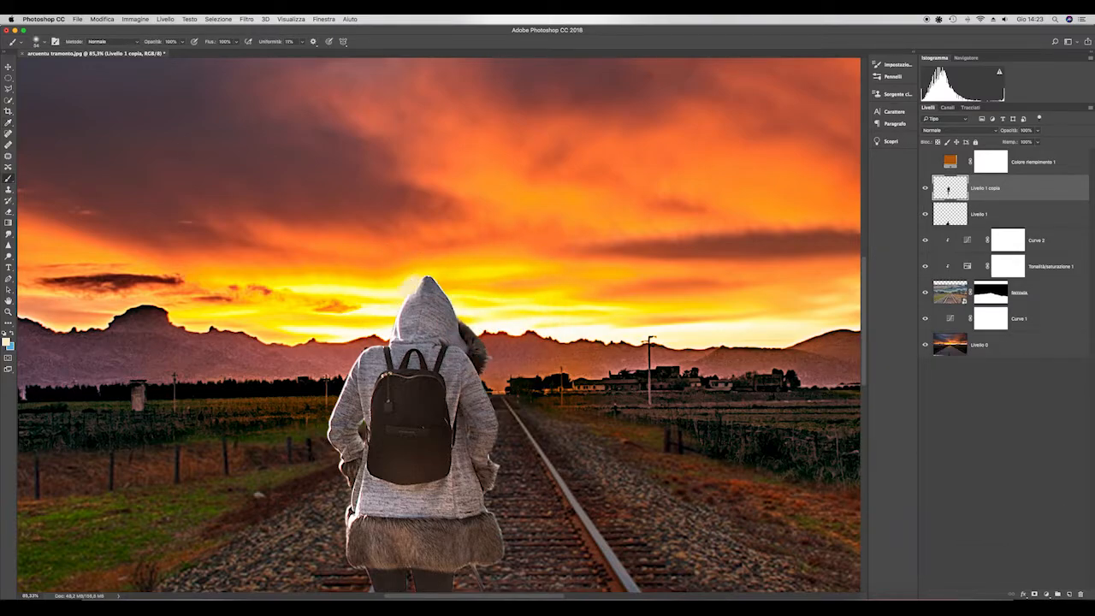
left_click(105, 21)
left_click(129, 30)
- Try a finer pale yellow brush stroke along the hood's upper-left edge, and undo it
scroll(414, 298, "up", 5)
left_click_drag(409, 298, 391, 307)
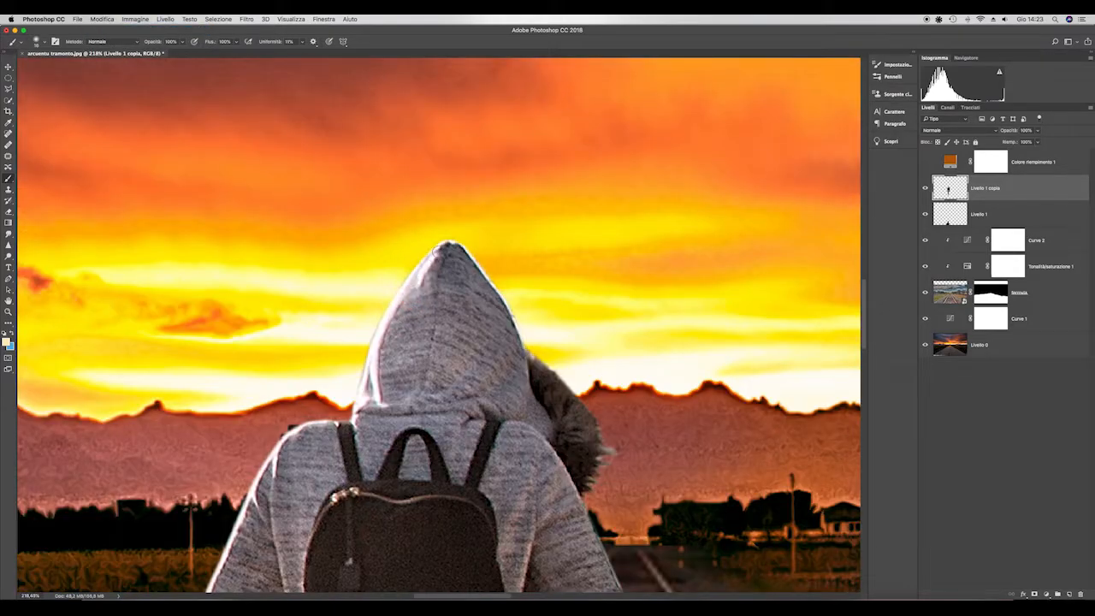
left_click(104, 19)
left_click(119, 31)
scroll(343, 510, "down", 3)
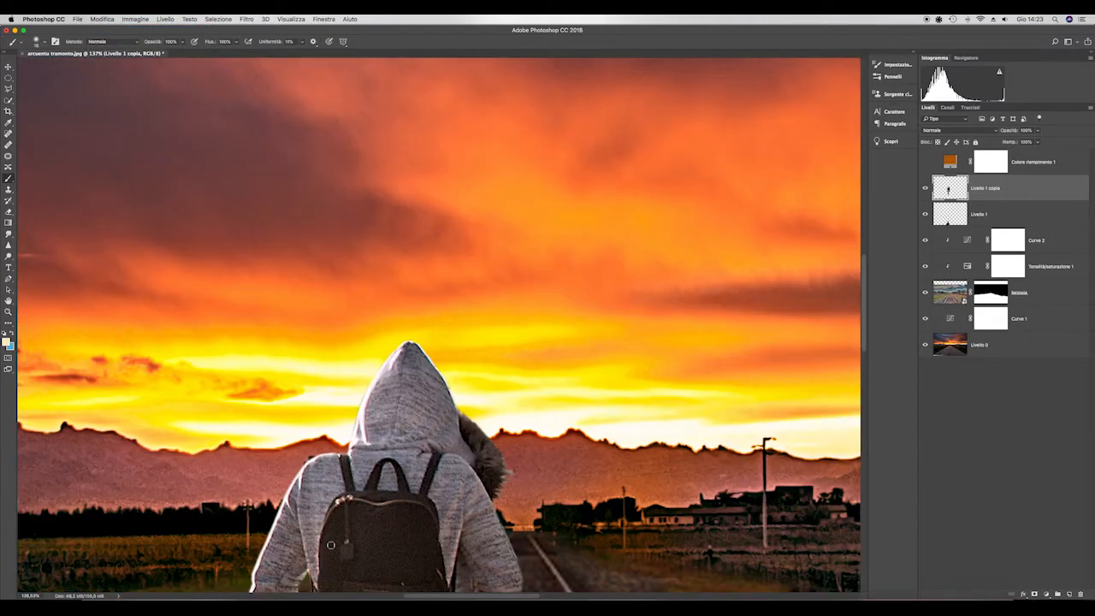
- Load the figure layer's outline as a selection and add a masked Curves adjustment above it that brightens the midtones
scroll(330, 545, "down", 3)
scroll(330, 545, "up", 5)
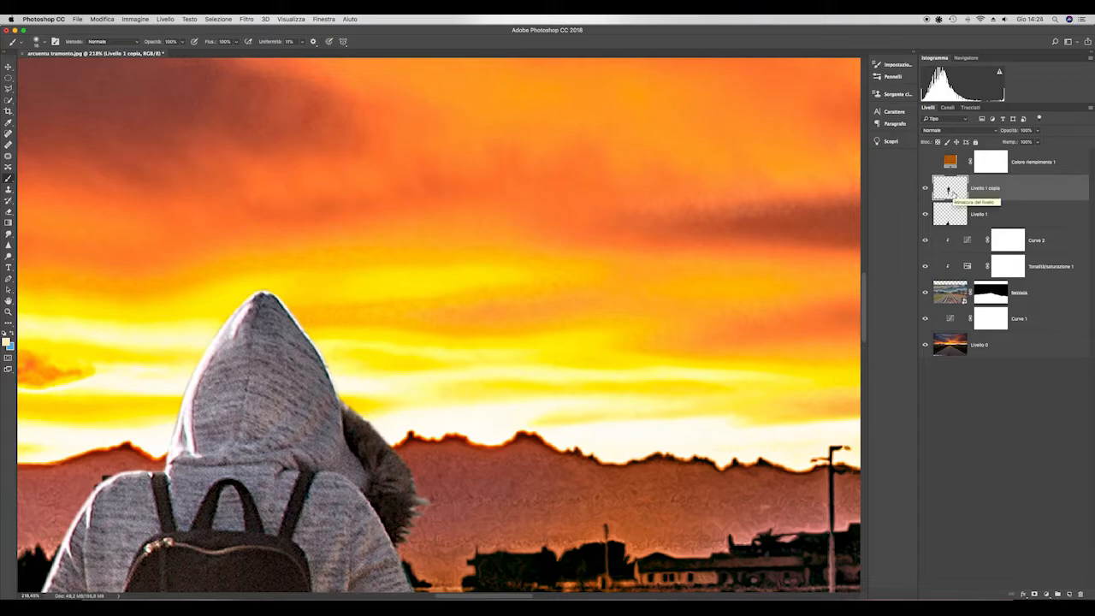
left_click(950, 190, "super")
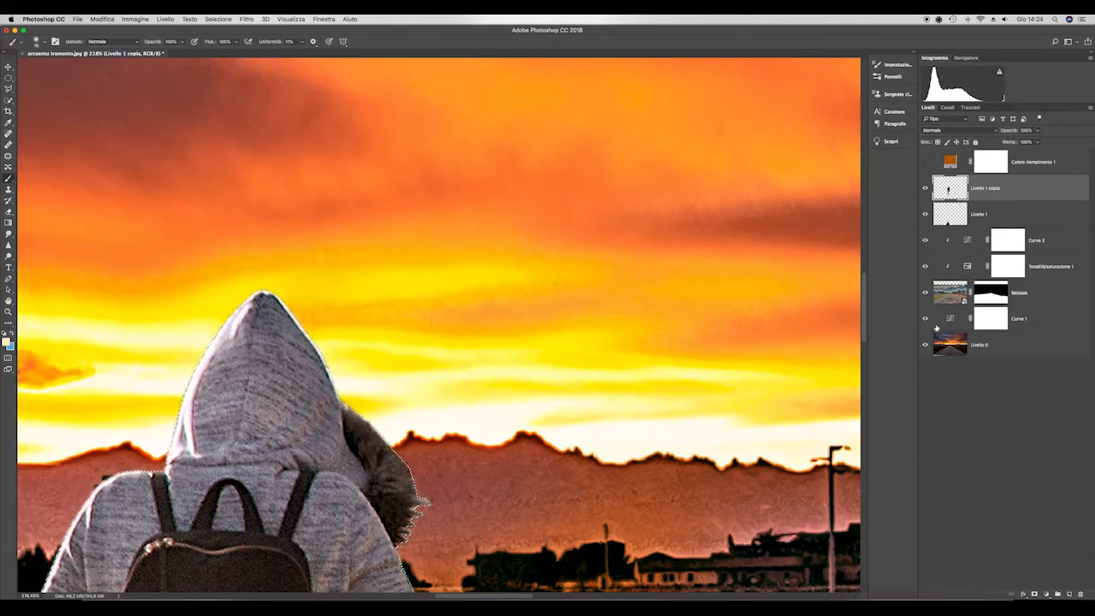
left_click(1047, 594)
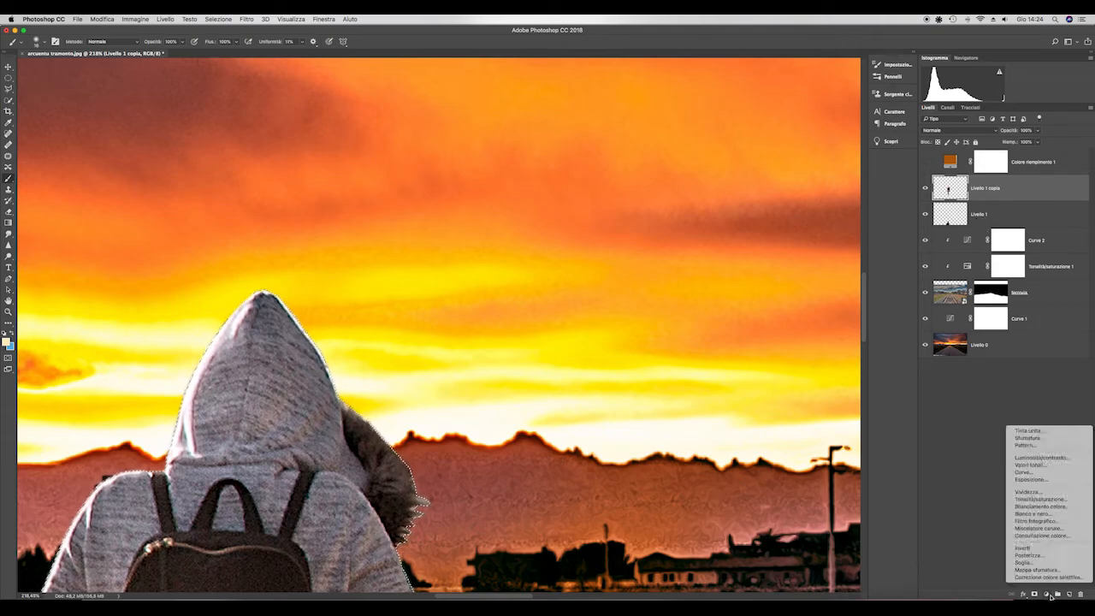
left_click(1016, 463)
left_click_drag(801, 329, 800, 318)
left_click(712, 222)
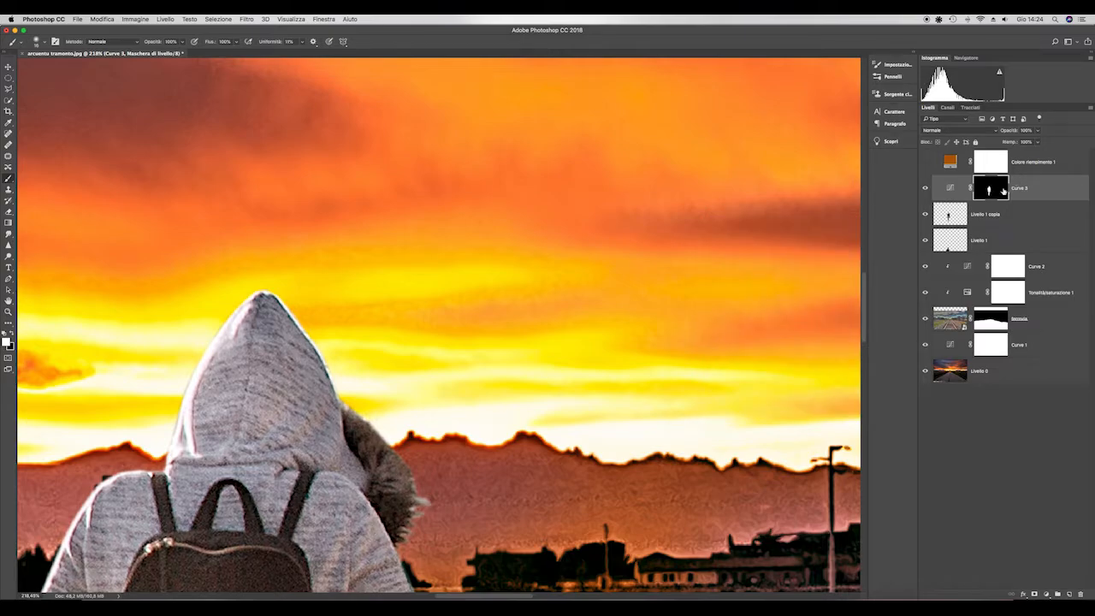
- Invert the new Curves layer's mask and clip the adjustment to the figure layer, Livello 1 copia
scroll(579, 385, "down", 3)
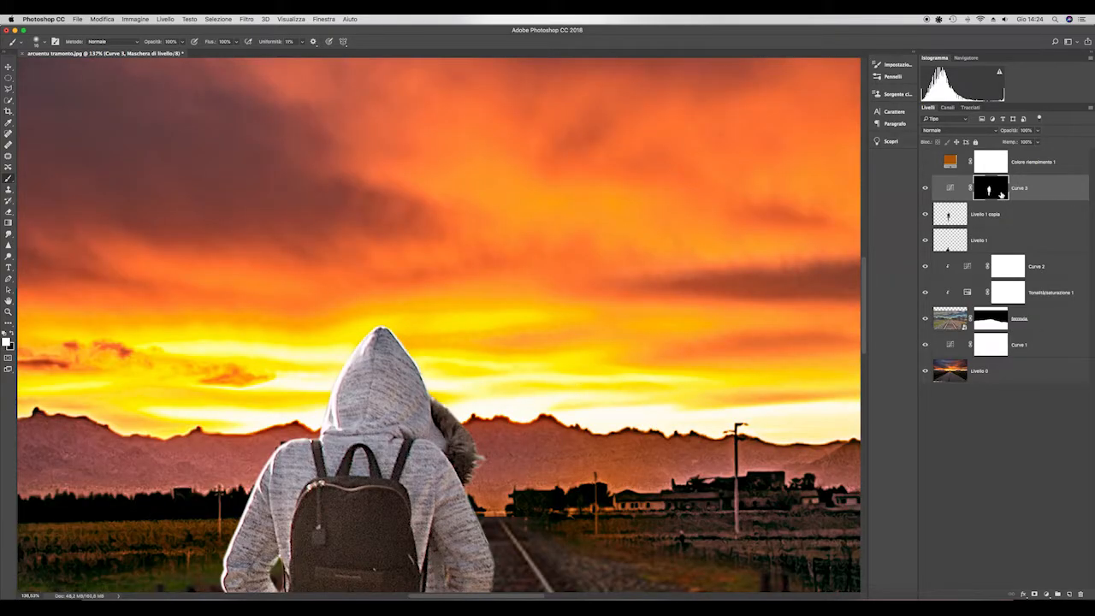
key("super+i")
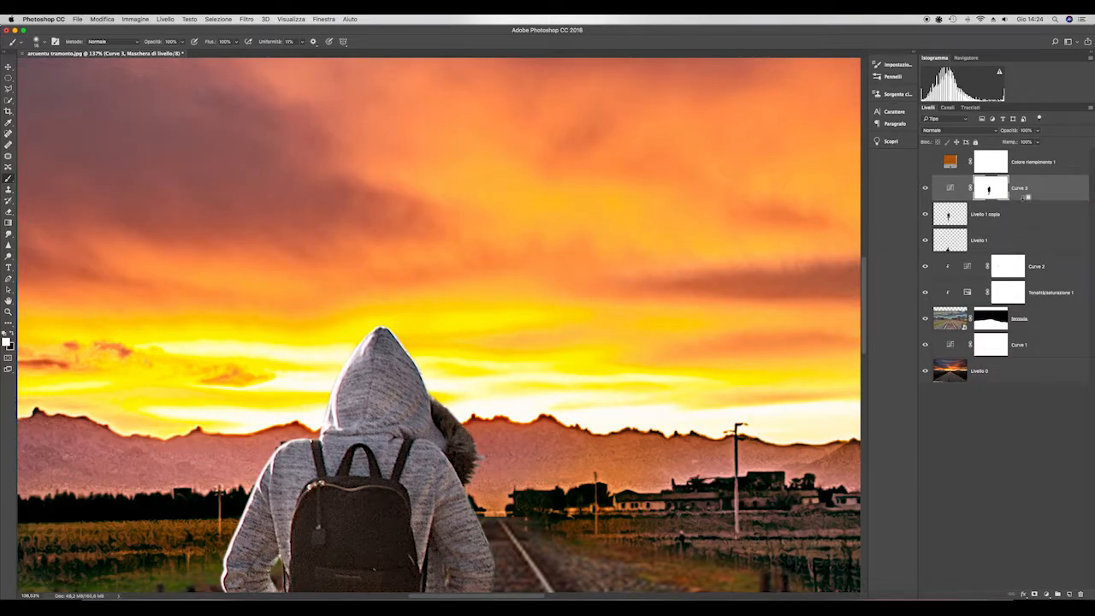
left_click(1027, 199, "alt")
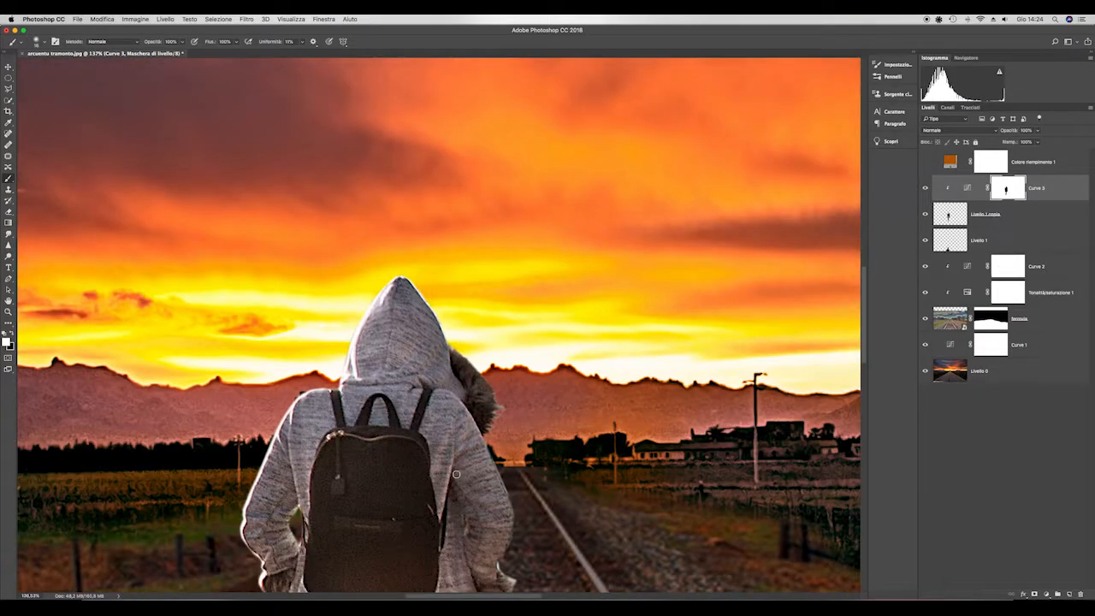
- Paint white on the Curve 3 mask with a larger soft brush to brighten the figure's edges and backpack, and deselect the layer
scroll(456, 474, "up", 5)
left_click_drag(473, 331, 481, 329)
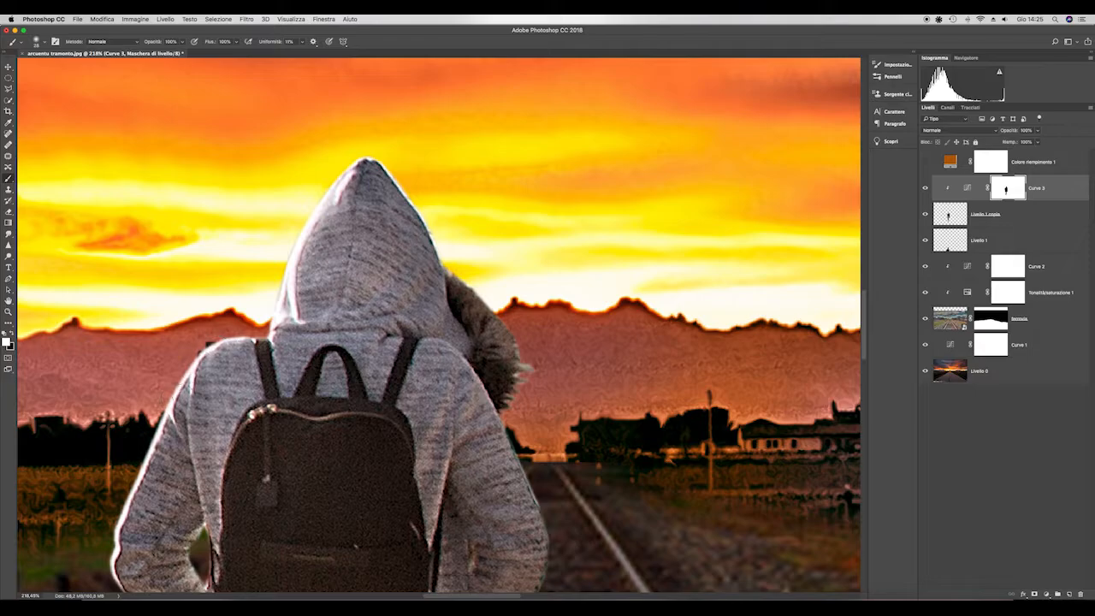
key("super+0")
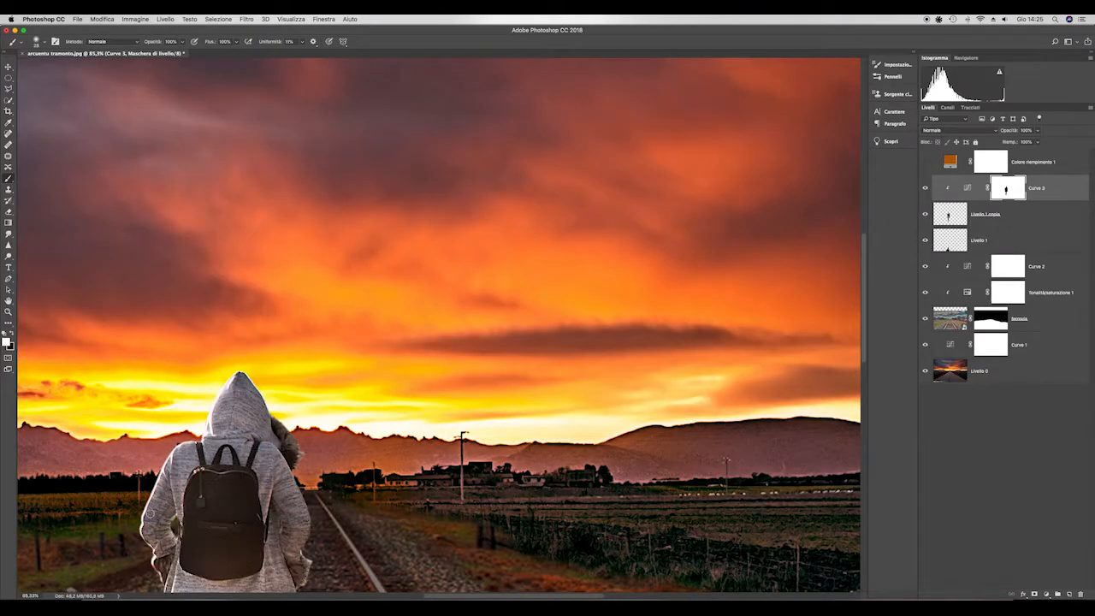
scroll(390, 417, "down", 2)
scroll(389, 418, "up", 3)
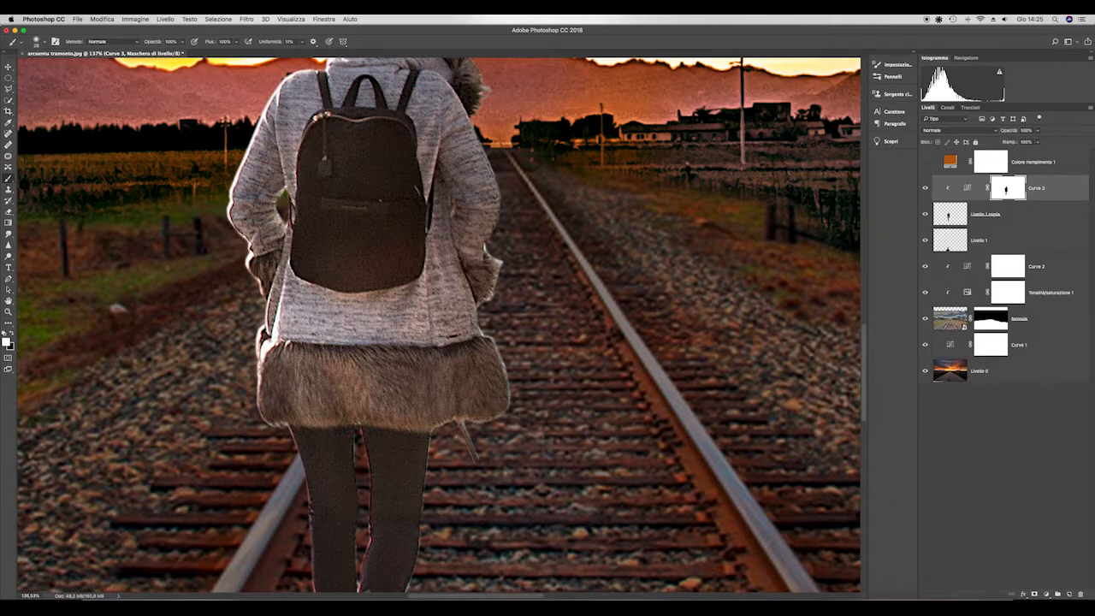
left_click(367, 251)
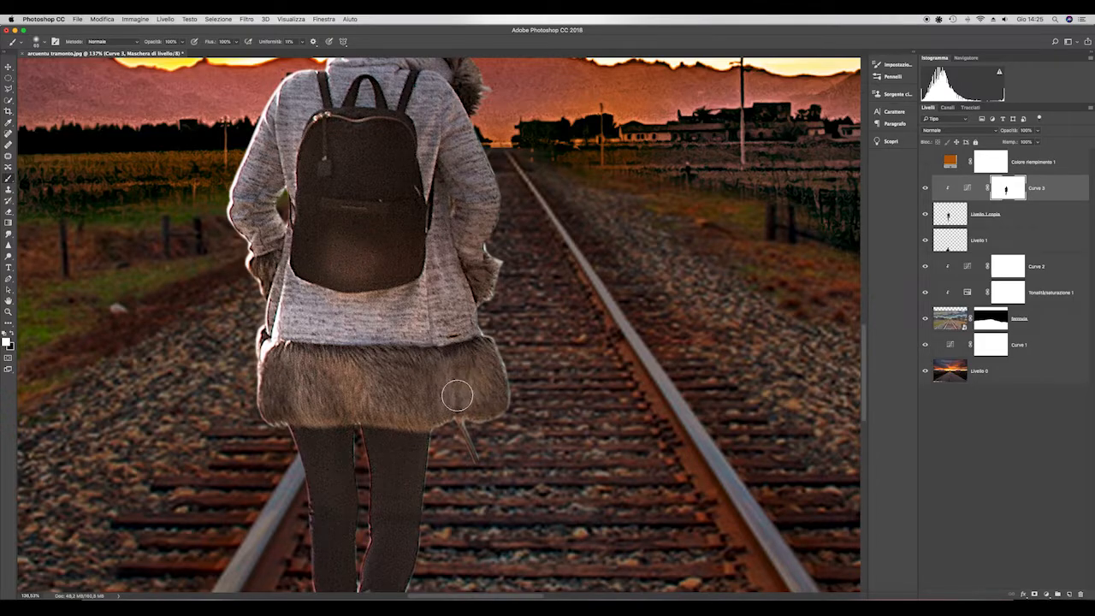
scroll(291, 409, "down", 5)
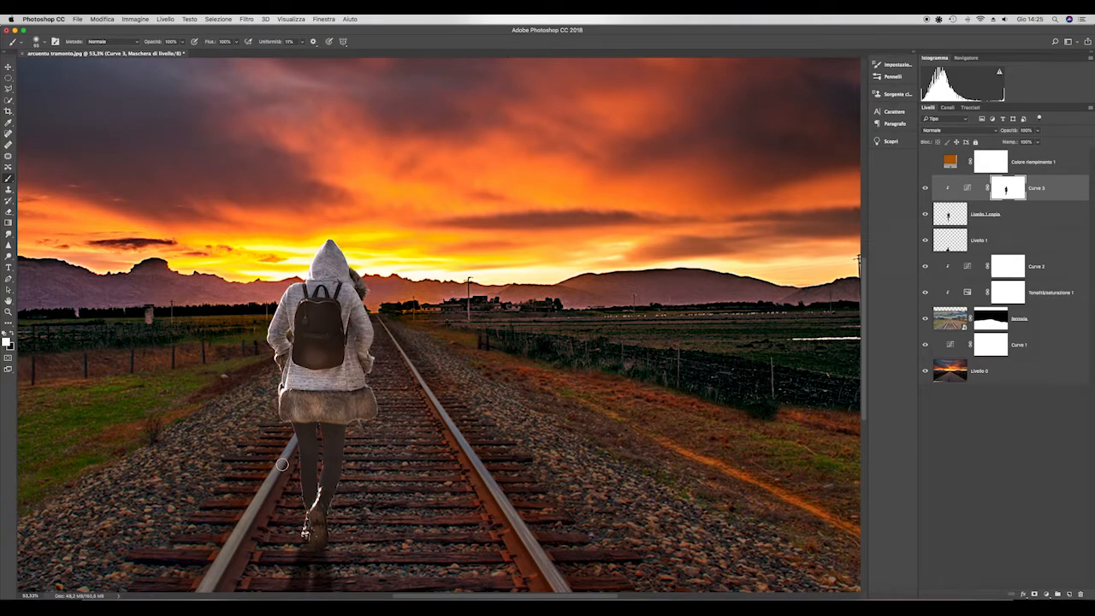
scroll(425, 527, "down", 2)
scroll(516, 458, "up", 2)
left_click(988, 445)
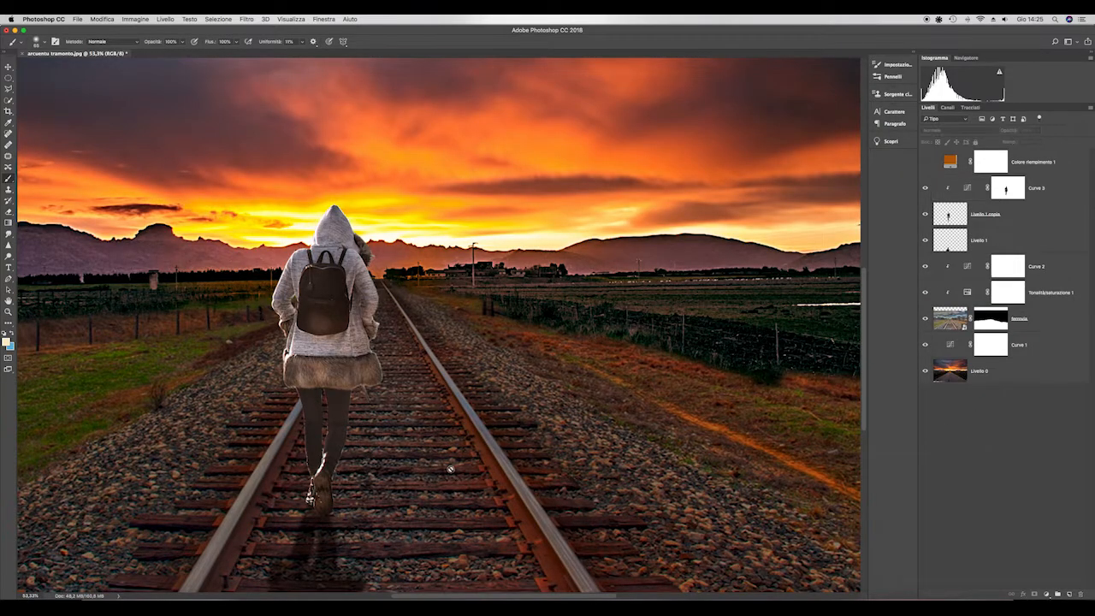
- Select the orange fill layer, Colore riempimento 1, and make it visible
scroll(451, 469, "down", 4)
left_click(1061, 160)
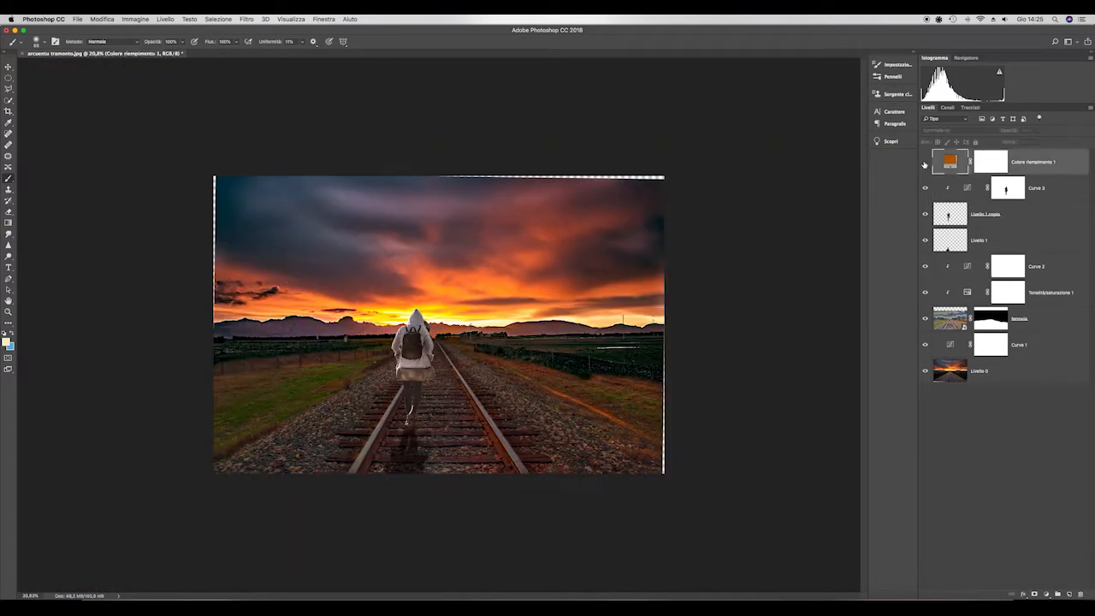
left_click(925, 163)
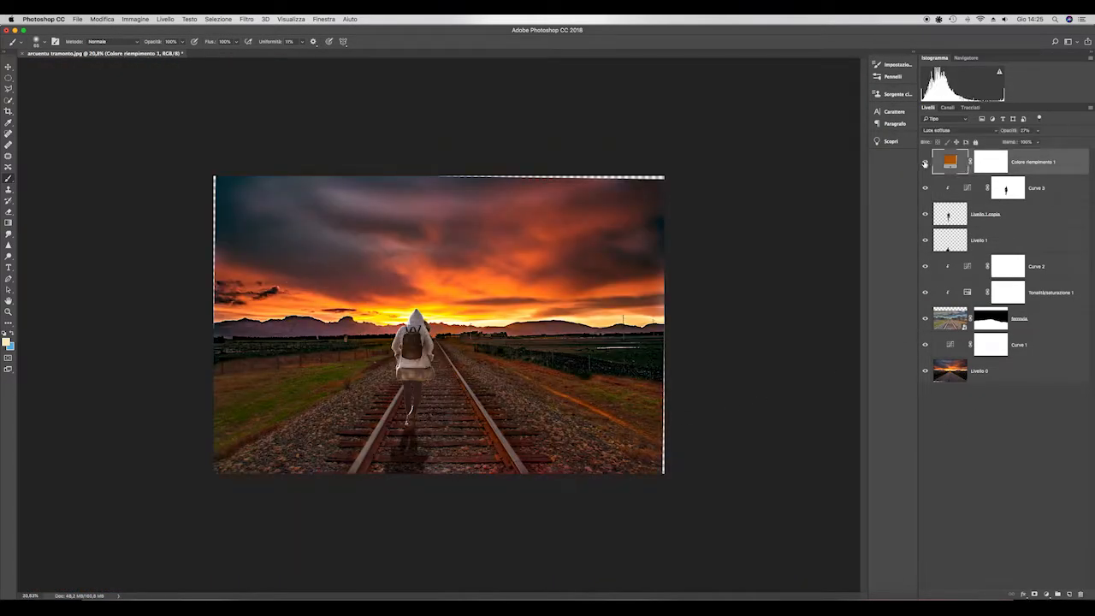
- Try the Sovrapponi blend mode on the orange fill layer
left_click(1038, 142)
left_click(996, 133)
left_click(988, 127)
key("super+plus")
key("super+plus")
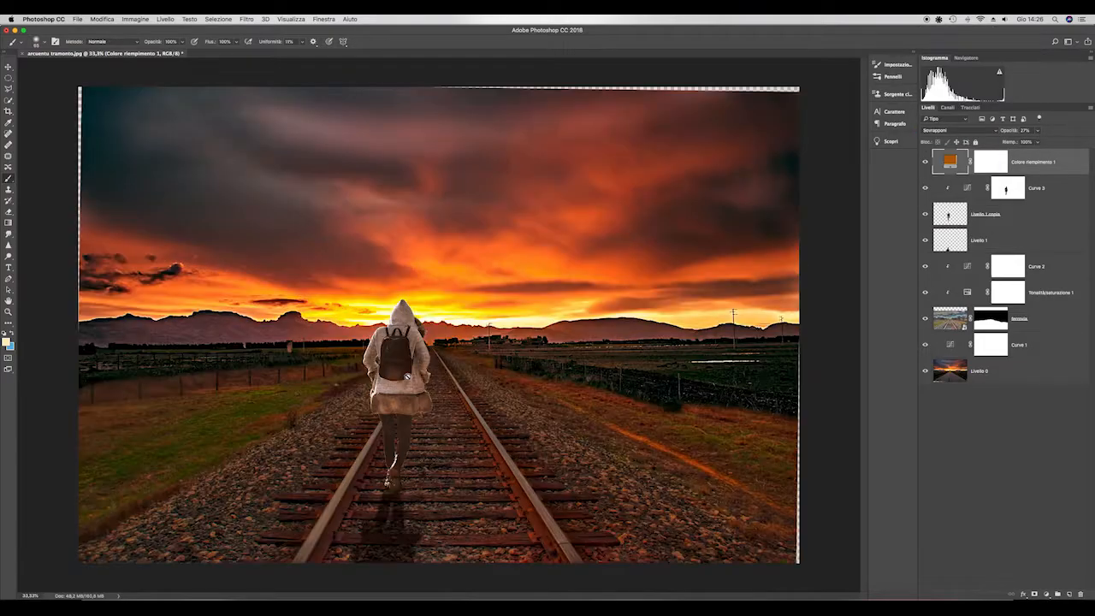
- Set the orange fill layer's blend mode to Luce soffusa and its opacity to 14%
left_click(995, 132)
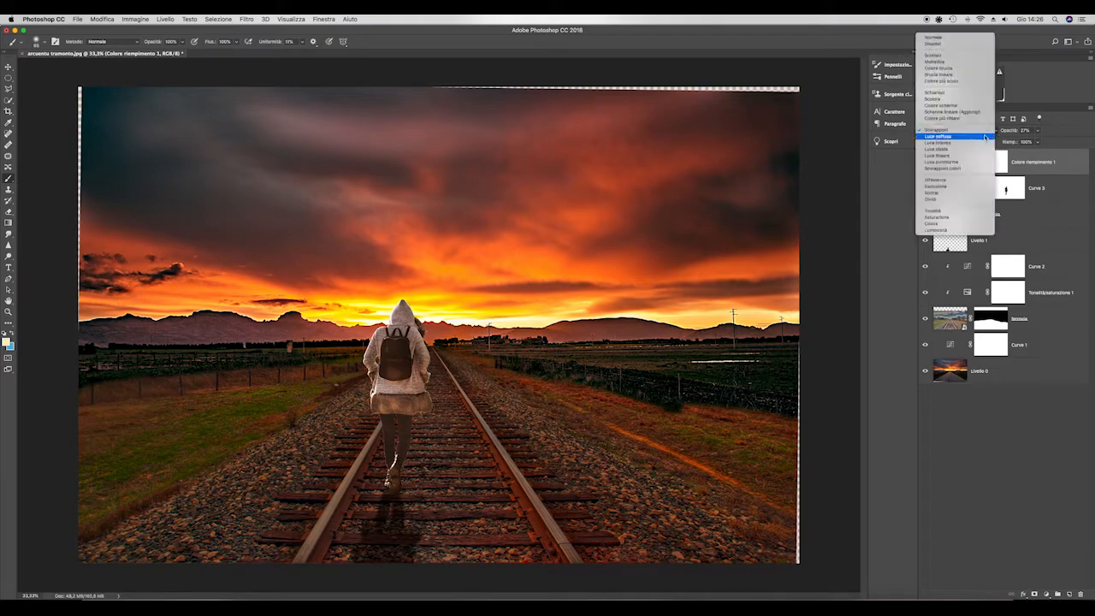
left_click(985, 137)
mouse_move(1037, 134)
left_mouse_down()
mouse_move(1009, 145)
mouse_move(1031, 145)
left_mouse_up()
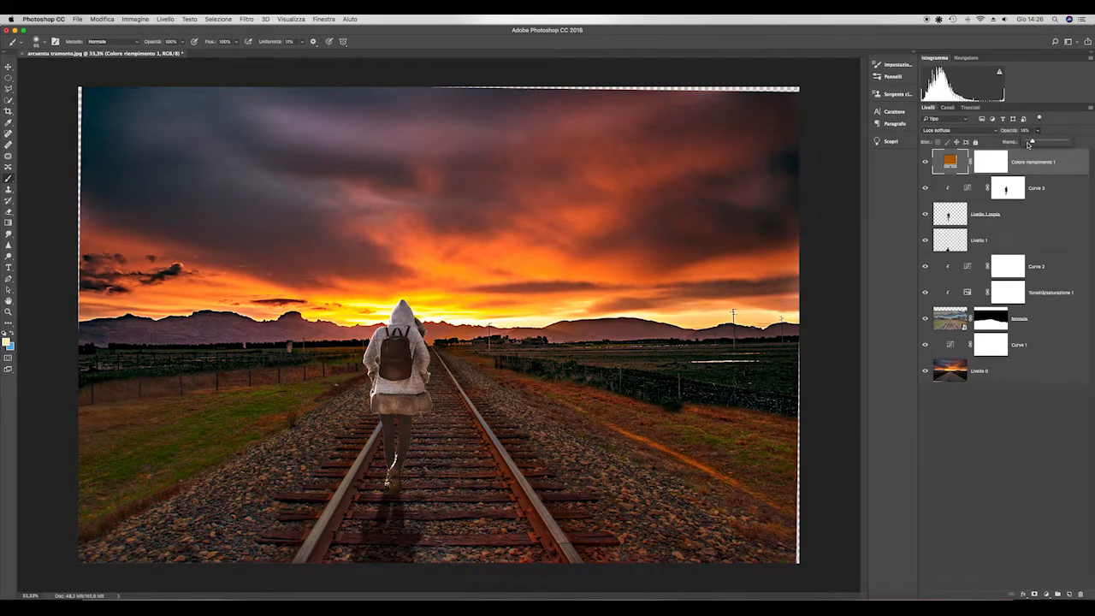
- Create a new layer, Livello 2, in Sovrapponi mode at 100% opacity, filled with the neutral 50% gray
scroll(455, 514, "down", 4)
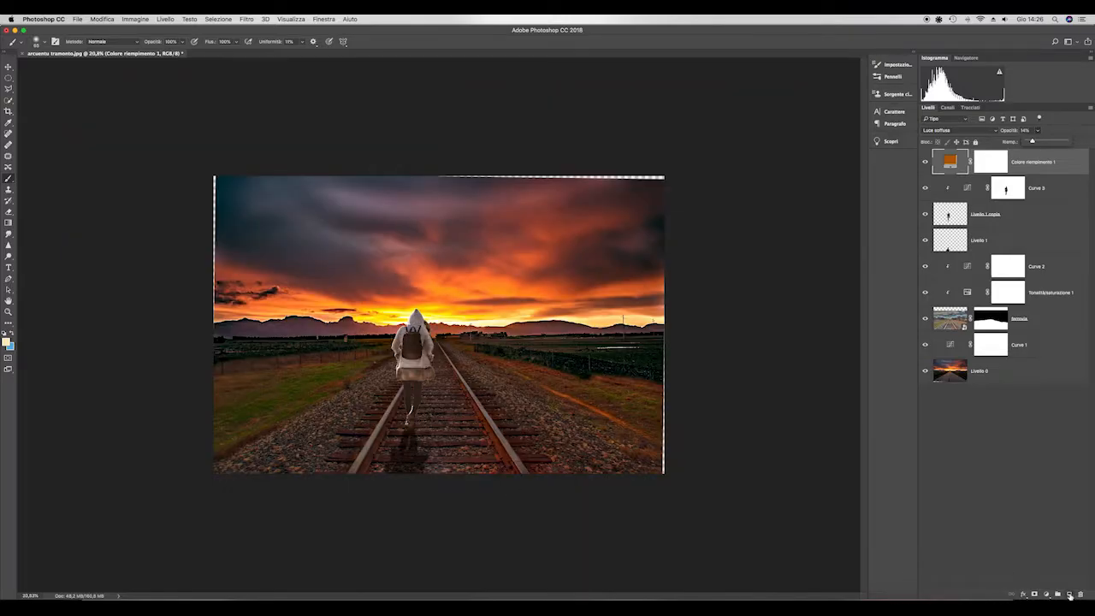
left_click(1070, 596, "alt")
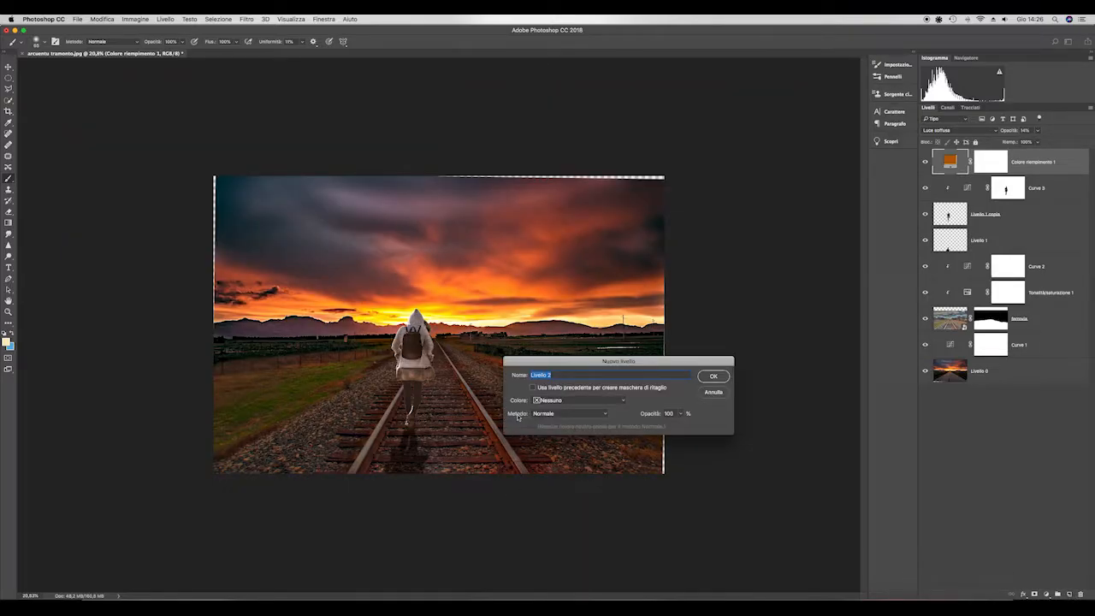
left_click(610, 414)
left_click(552, 516)
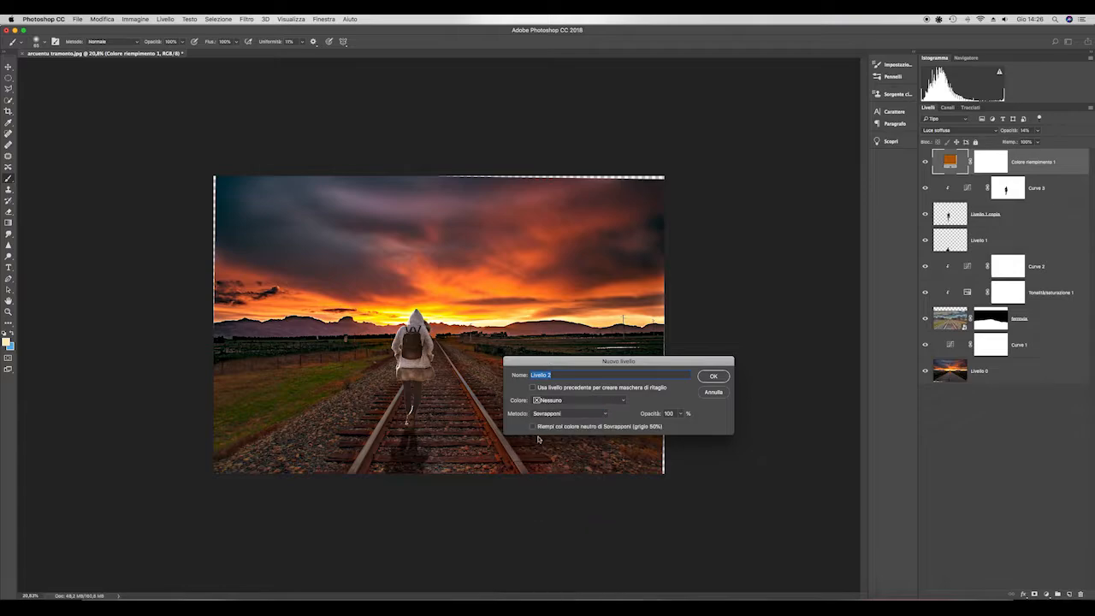
left_click(716, 376)
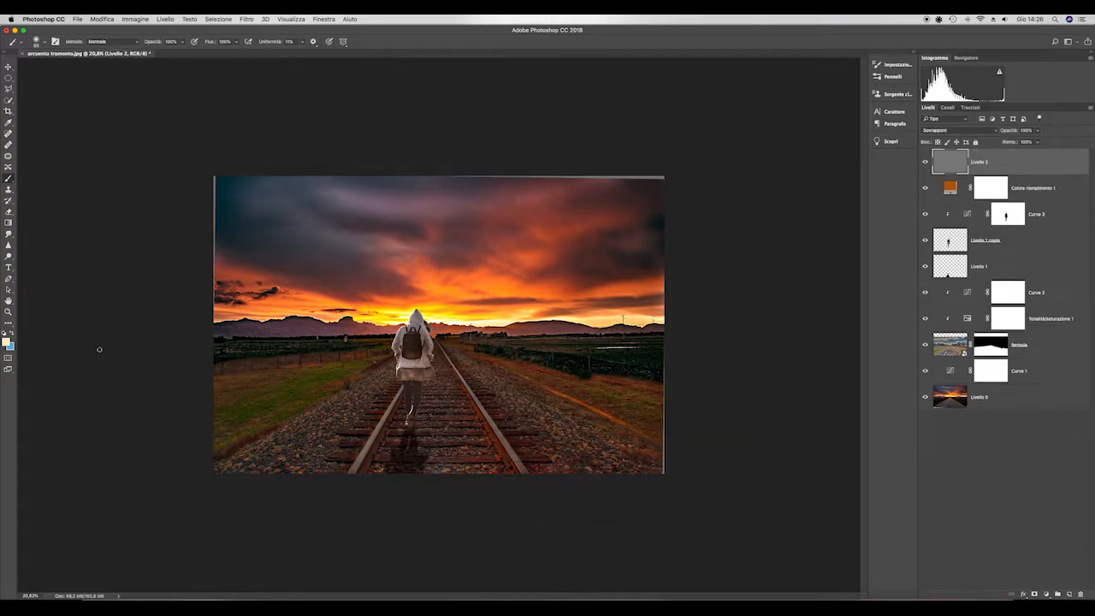
- Set up the Dodge tool with a larger brush, the Luci range and 14% exposure
left_click(9, 256)
left_click(32, 255)
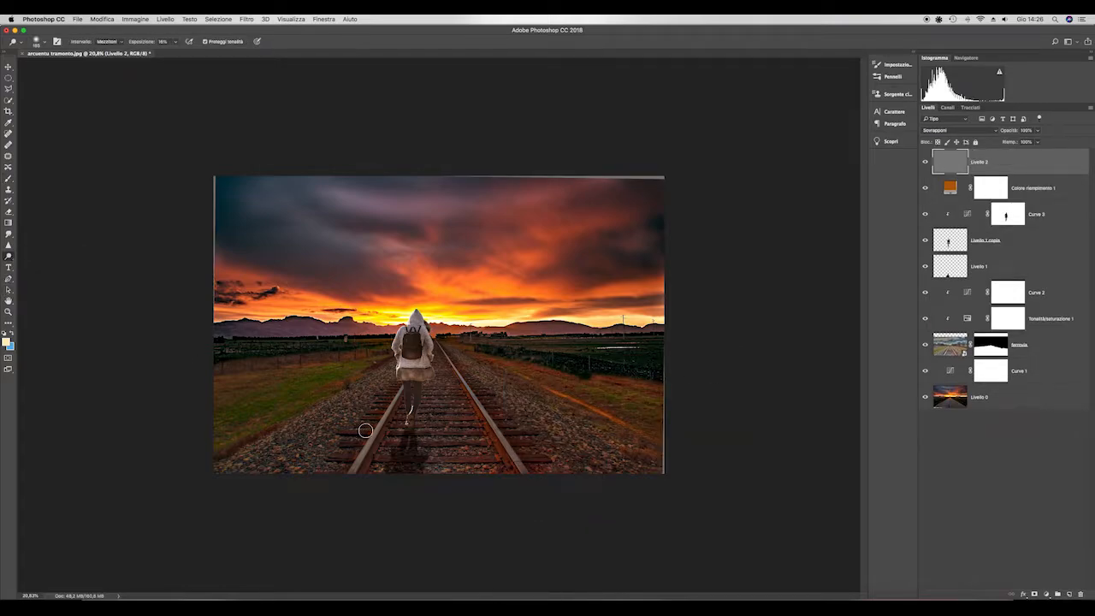
key("super+plus")
key("super+plus")
left_click_drag(429, 381, 429, 385)
left_click(175, 42)
left_click(108, 41)
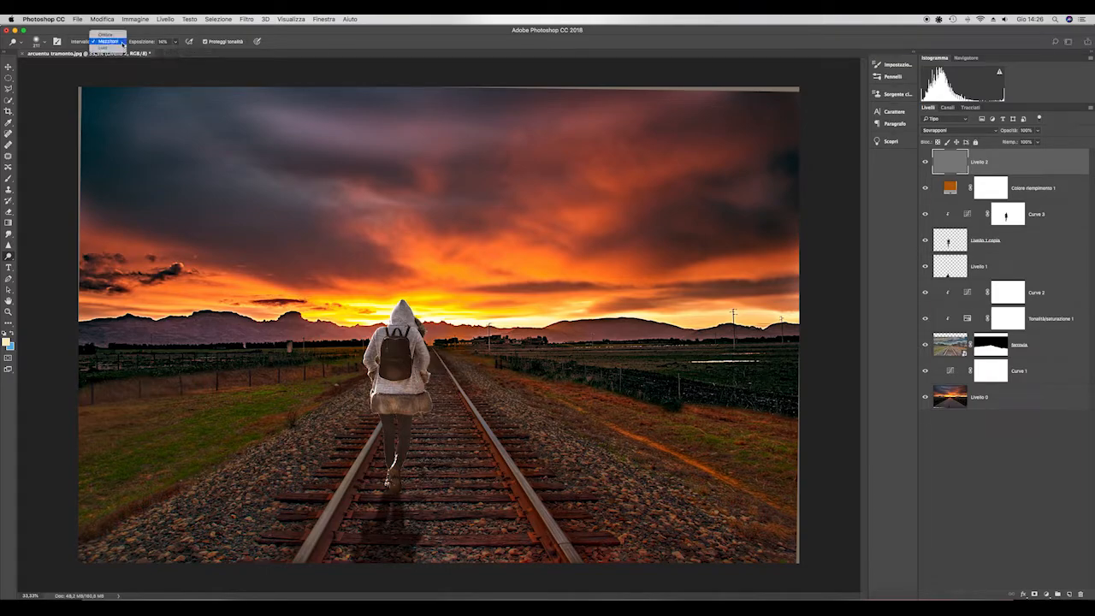
left_click(120, 47)
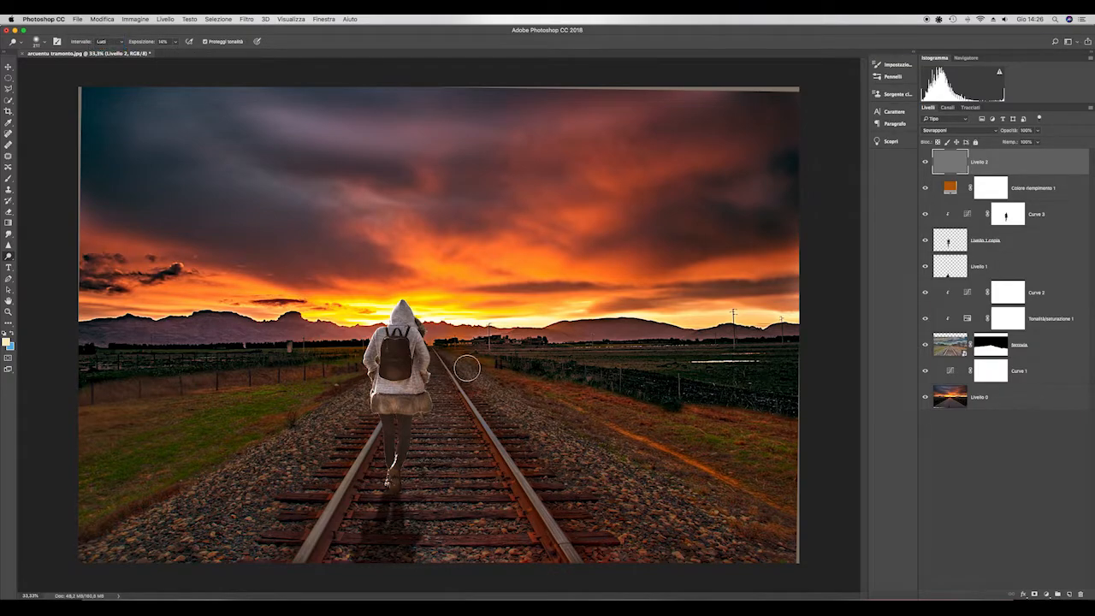
- Dodge the gravel on both sides of the railway and the sleepers between the rails on Livello 2, and enlarge the brush
left_click_drag(560, 460, 705, 549)
left_click_drag(619, 491, 697, 549)
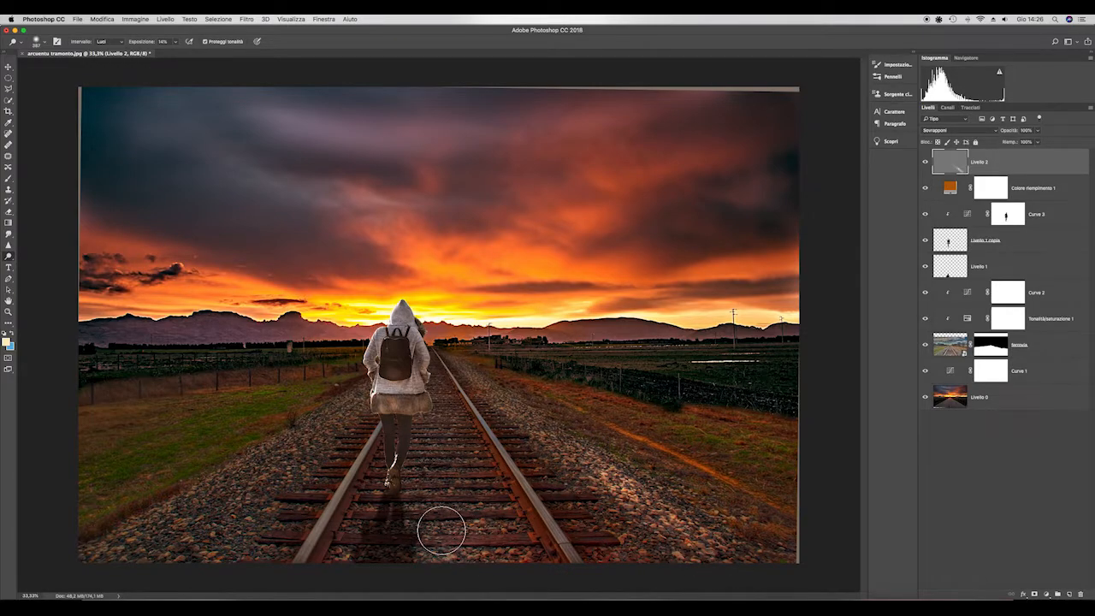
mouse_move(455, 417)
left_mouse_down()
mouse_move(440, 445)
mouse_move(467, 528)
left_mouse_up()
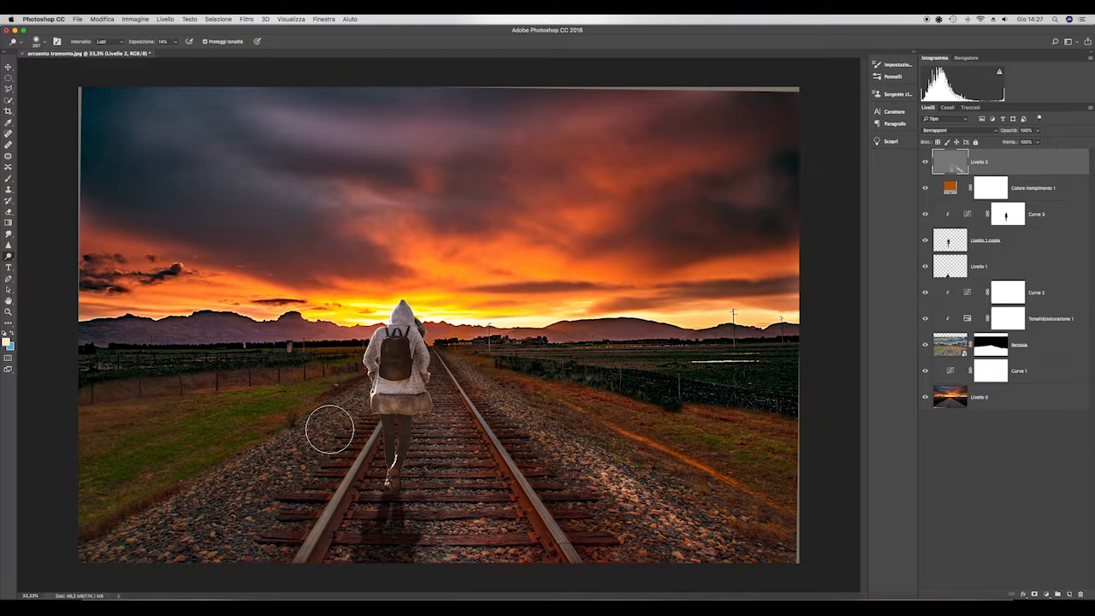
mouse_move(363, 408)
left_mouse_down()
mouse_move(320, 430)
mouse_move(366, 410)
mouse_move(276, 461)
mouse_move(164, 558)
mouse_move(238, 475)
mouse_move(127, 541)
left_mouse_up()
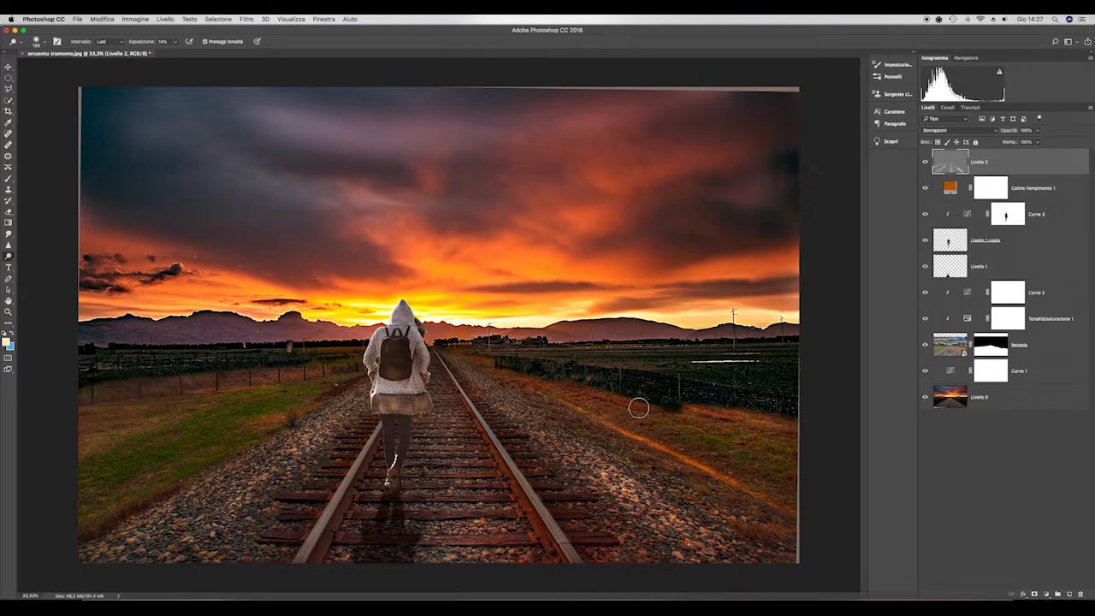
key("bracketright")
key("bracketright")
key("bracketright")
key("bracketright")
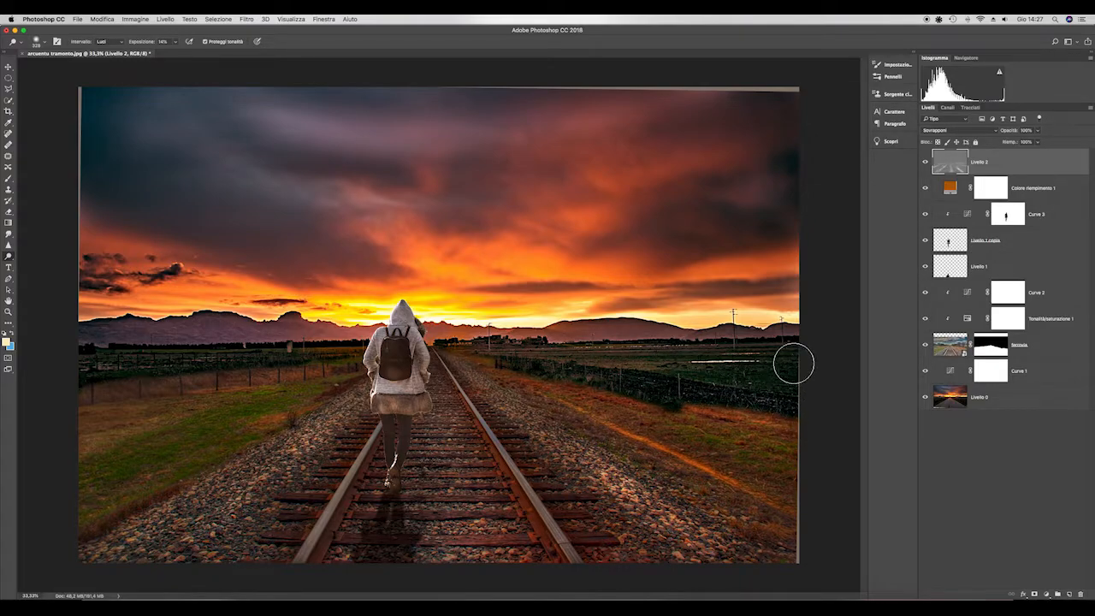
- Dodge along both rails with a small brush, including the near end of the left rail
scroll(445, 358, "up", 2)
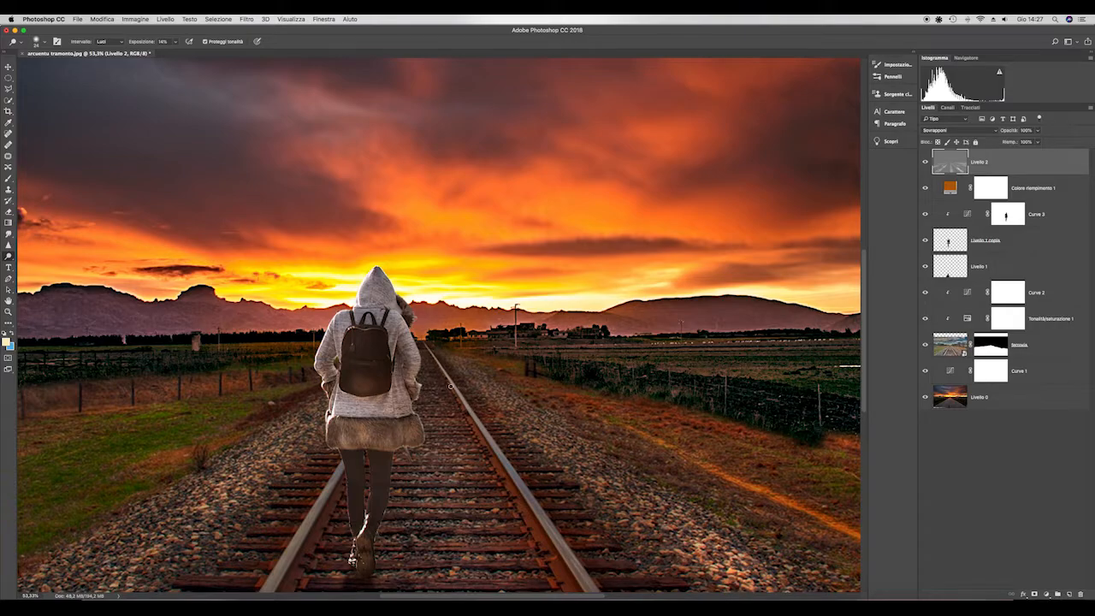
left_click(591, 592, "shift")
left_click(463, 399)
left_click(589, 589, "shift")
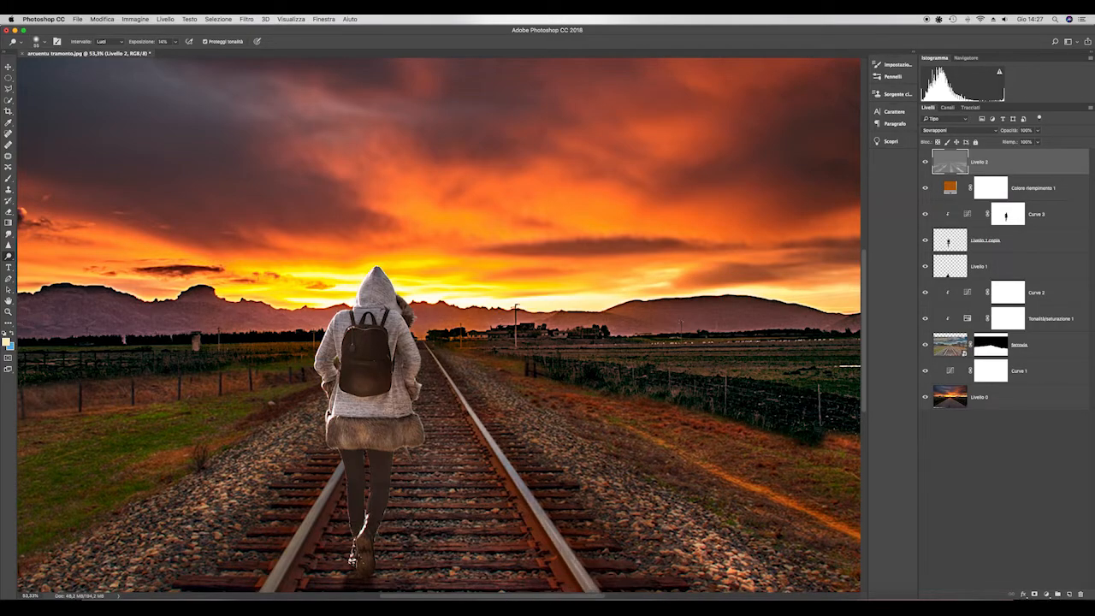
left_click(342, 465)
left_click(272, 590, "shift")
key("super+minus")
key("super+minus")
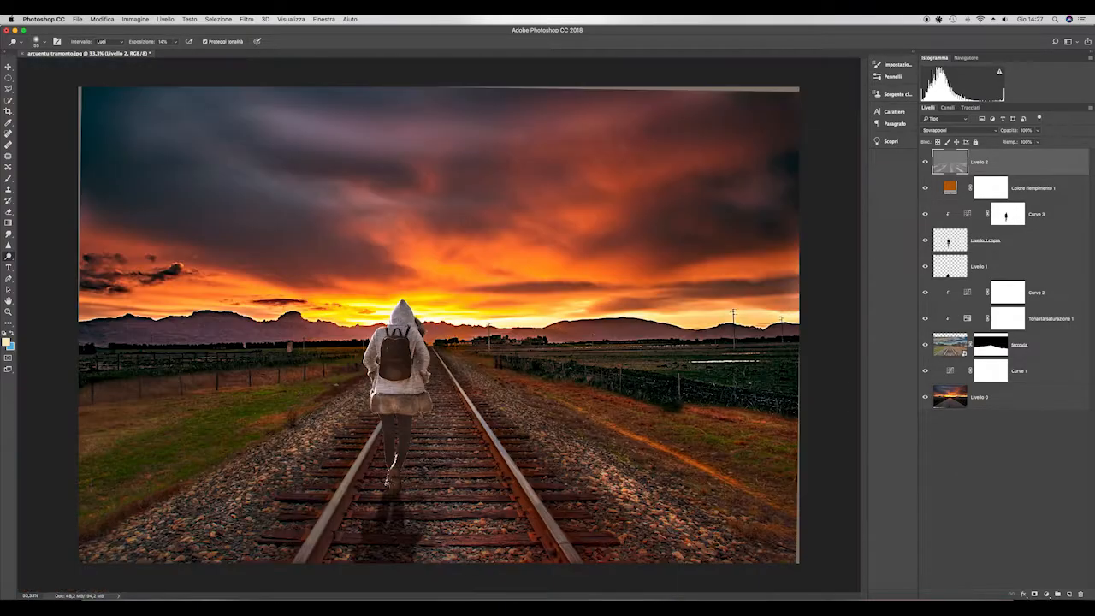
left_click(298, 559, "shift")
left_click(299, 563, "shift")
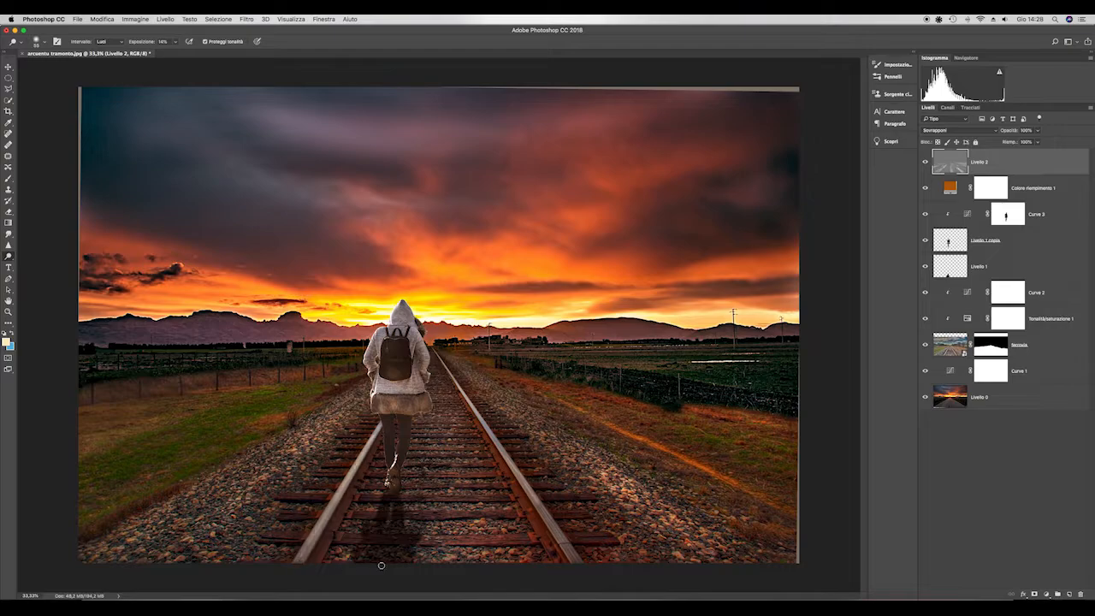
- Dodge the track bed beside the figure's shadow, both rails once more, and the glow above the horizon with larger brushes
left_click_drag(392, 562, 399, 562)
mouse_move(411, 554)
left_mouse_down()
mouse_move(469, 554)
mouse_move(411, 522)
mouse_move(506, 529)
mouse_move(385, 501)
mouse_move(482, 505)
mouse_move(480, 489)
mouse_move(438, 453)
left_mouse_up()
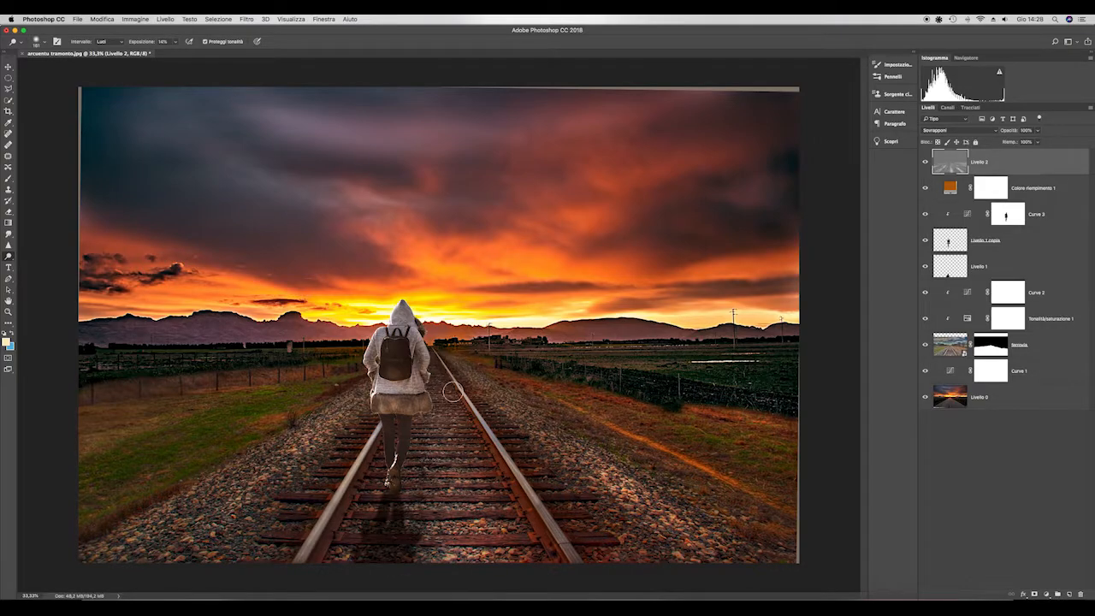
left_click_drag(454, 392, 553, 554)
left_click_drag(378, 435, 310, 561)
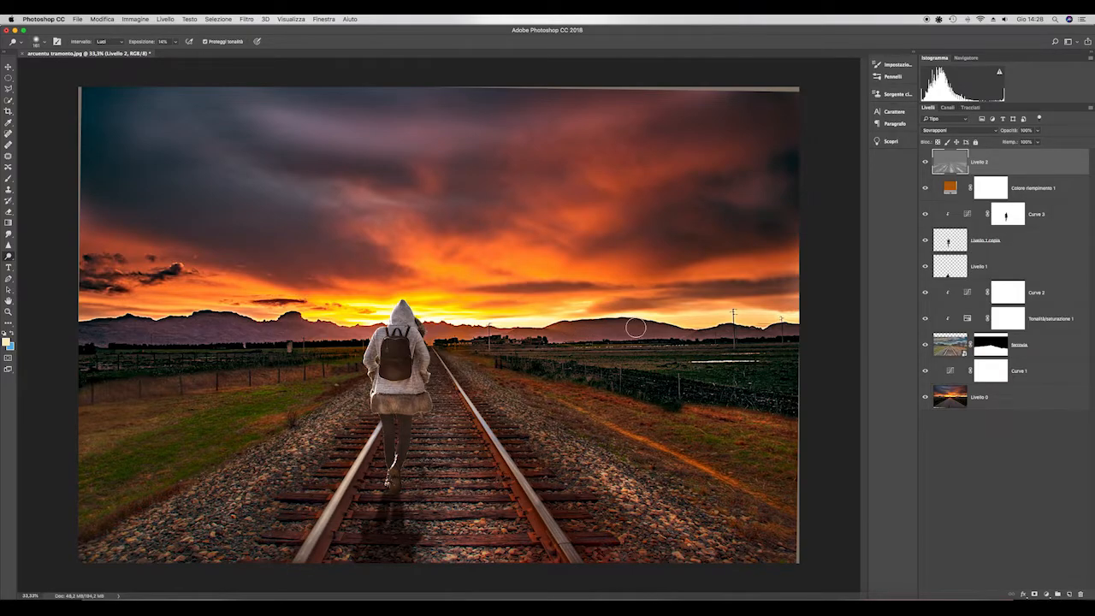
left_click_drag(472, 309, 506, 309, "ctrl+alt")
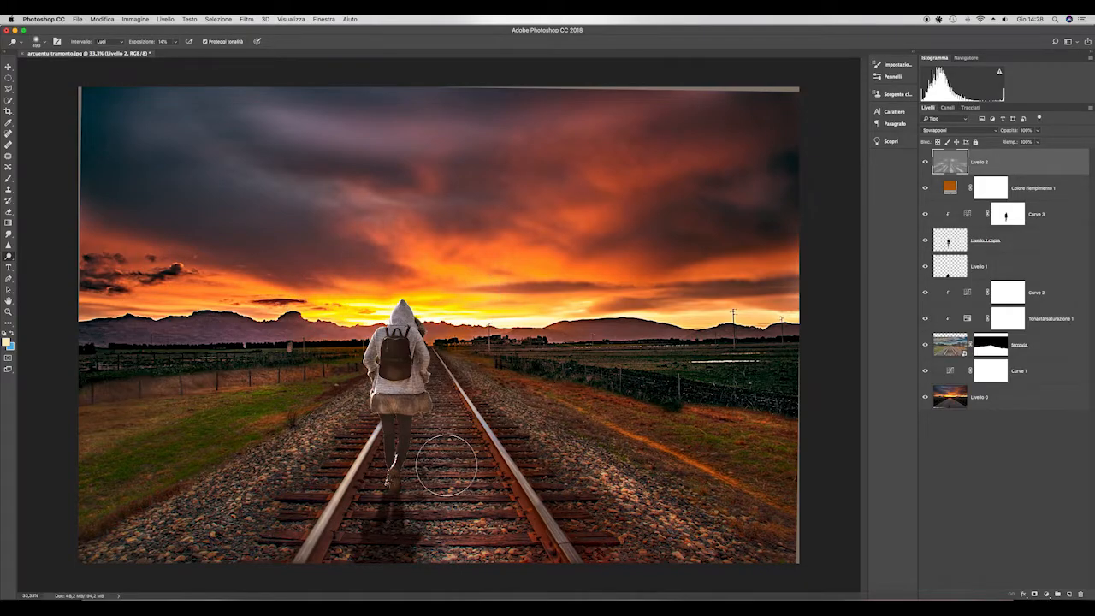
scroll(446, 465, "down", 4)
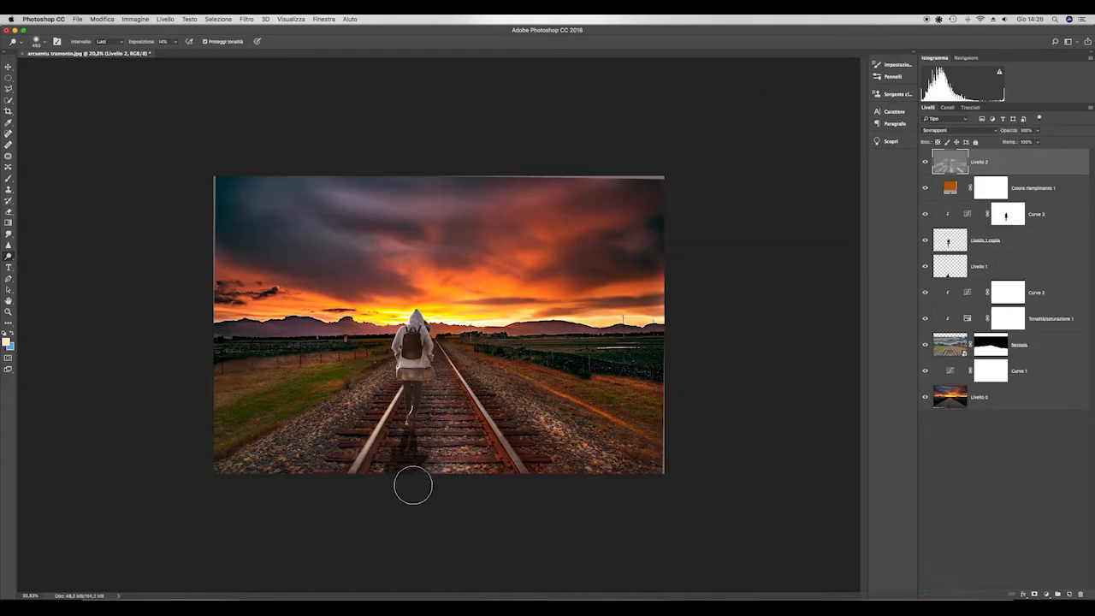
- Darken the cloudy areas of the sky on Livello 2 using the Burn tool with the Mezzitoni range at 13% exposure
right_click(9, 256)
left_click(39, 263)
scroll(398, 445, "up", 4)
left_click_drag(315, 458, 331, 456)
left_click_drag(323, 252, 356, 243)
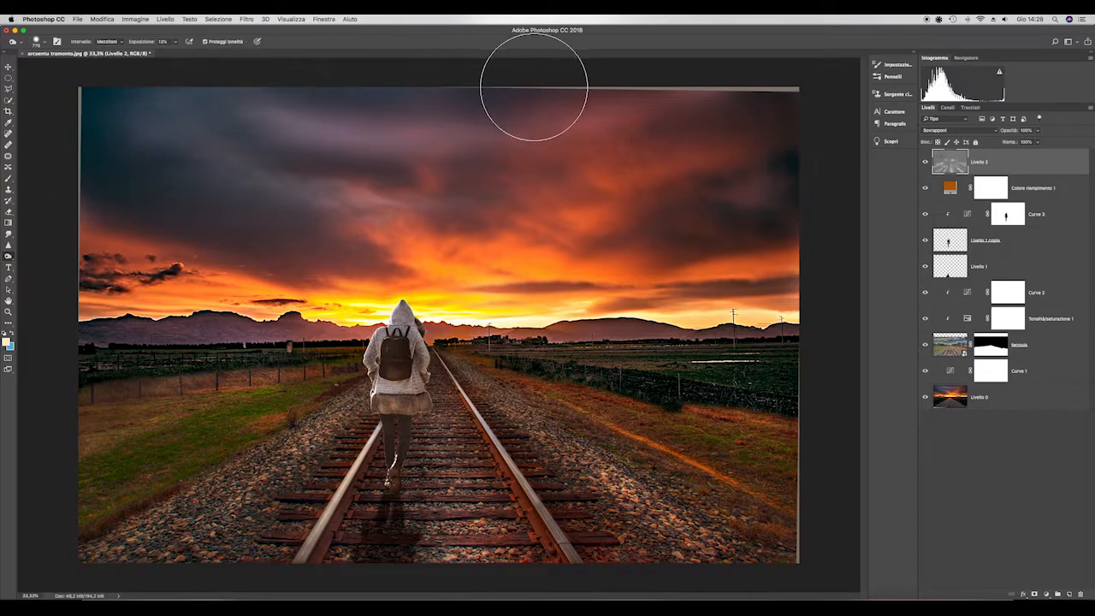
left_click_drag(729, 275, 696, 290)
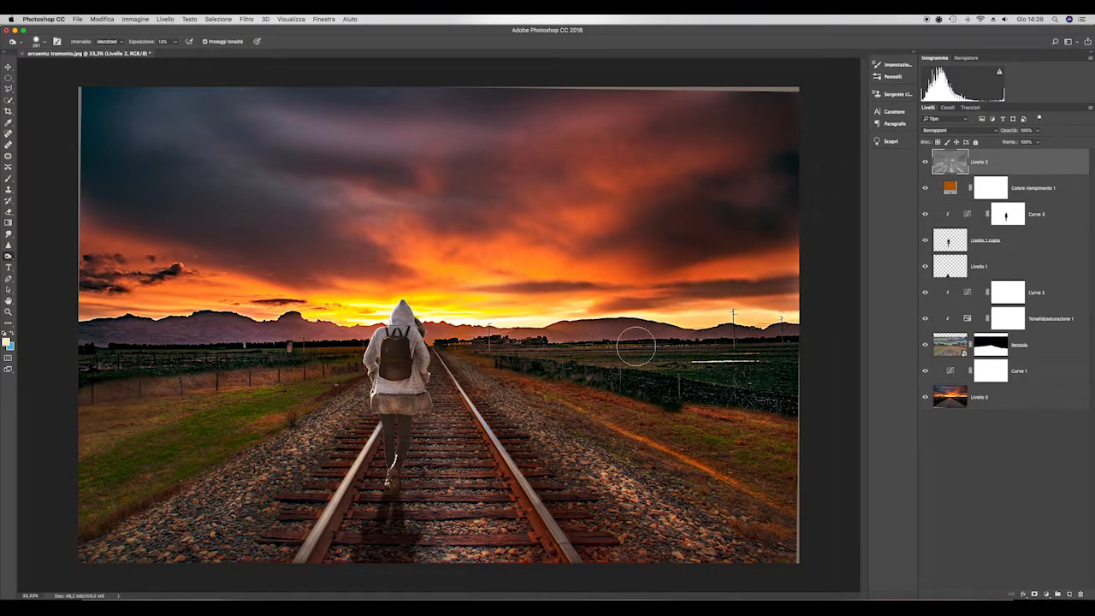
left_click_drag(244, 286, 218, 286)
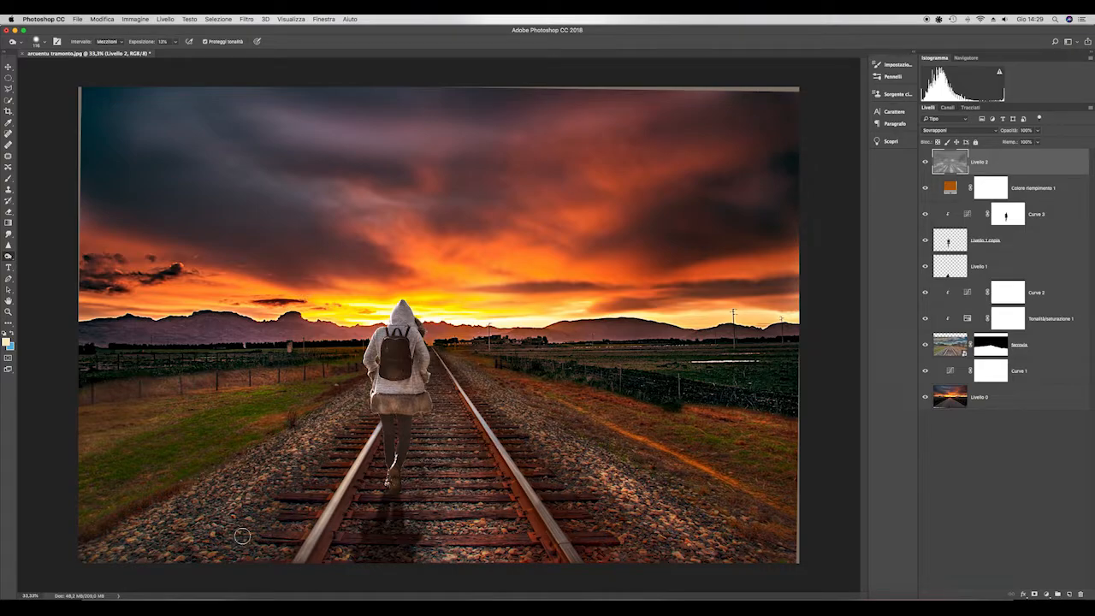
- Stamp all visible layers into a new merged layer at the top of the stack
scroll(459, 489, "down", 3)
scroll(402, 395, "up", 3)
scroll(402, 394, "down", 3)
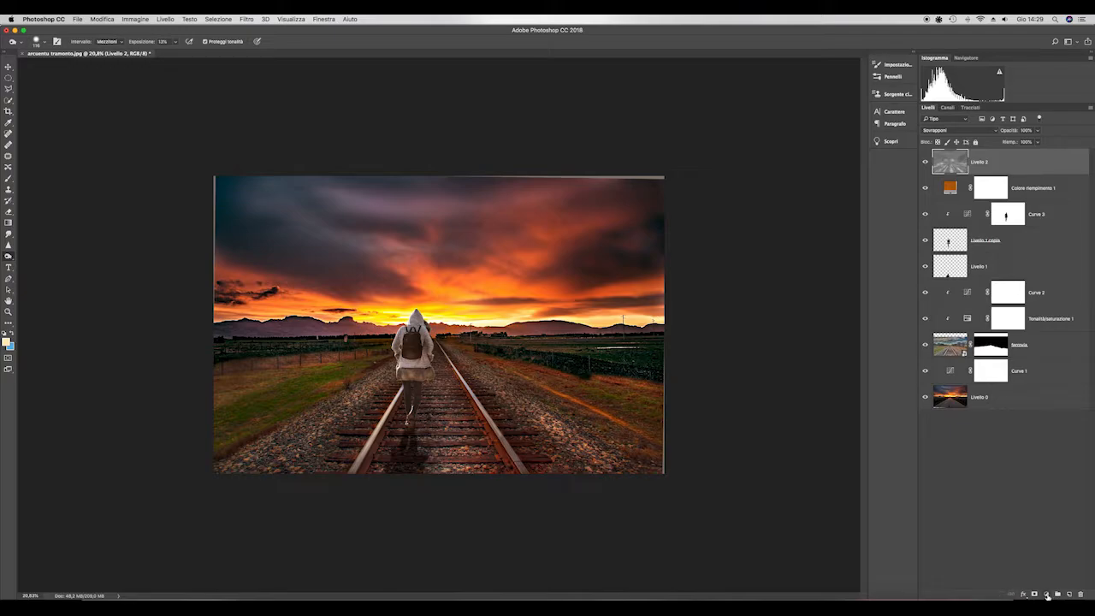
key("super+alt+shift+e")
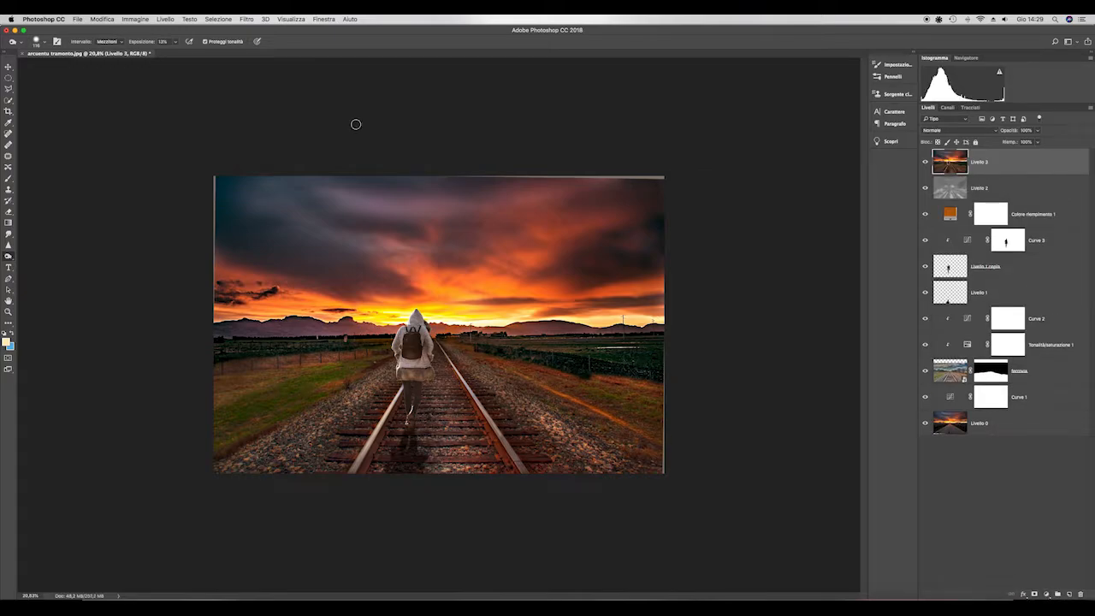
- Duplicate the merged layer Livello 3 and open the copy in the Camera Raw filter
key("super+j")
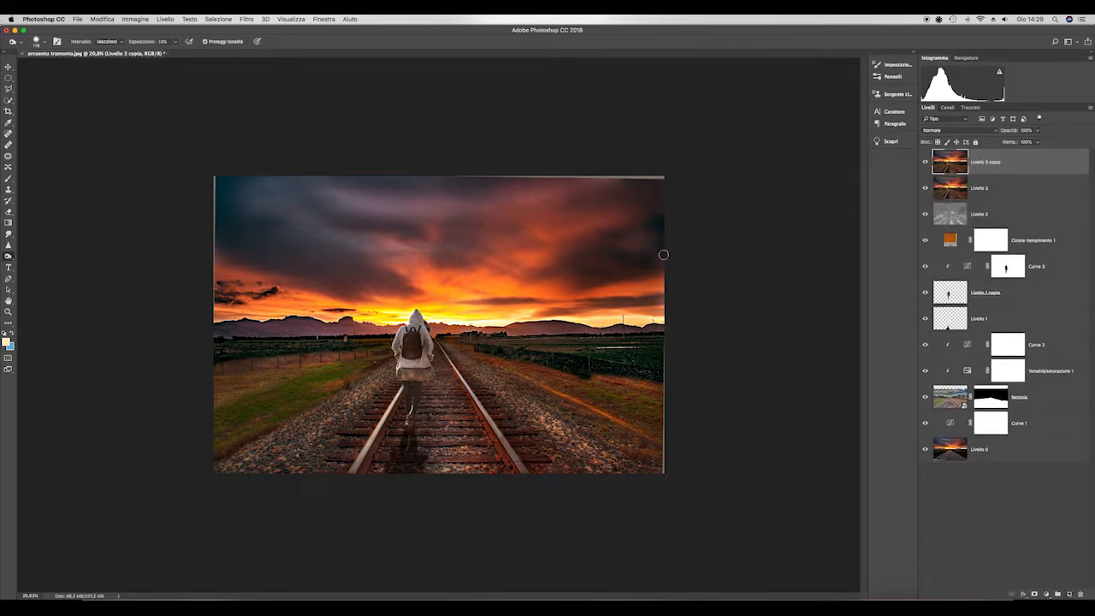
left_click(245, 19)
left_click(244, 77)
key("super+shift+a")
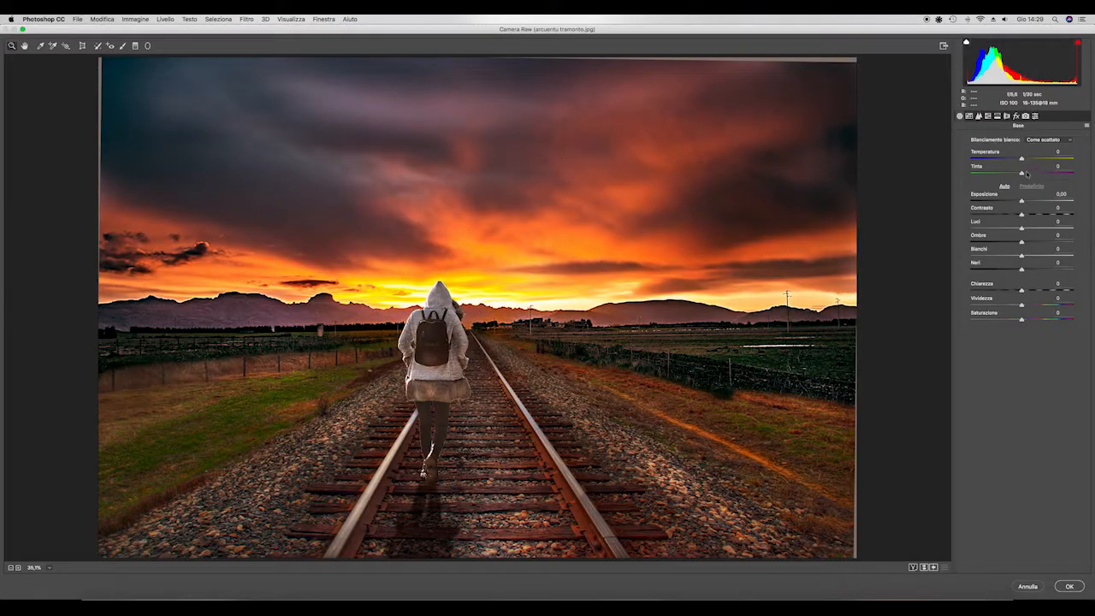
- Set the basic Camera Raw adjustments: temperature -8, exposure -0.15, contrast +7, highlights -2, shadows -1, whites +14 and clarity +33
left_click_drag(1022, 160, 1018, 160)
left_click_drag(1022, 203, 1032, 315)
- Shape the parametric tone curve with highlights +61, darks -3 and shadows +21, and raise the sharpening amount and radius
left_click(969, 116)
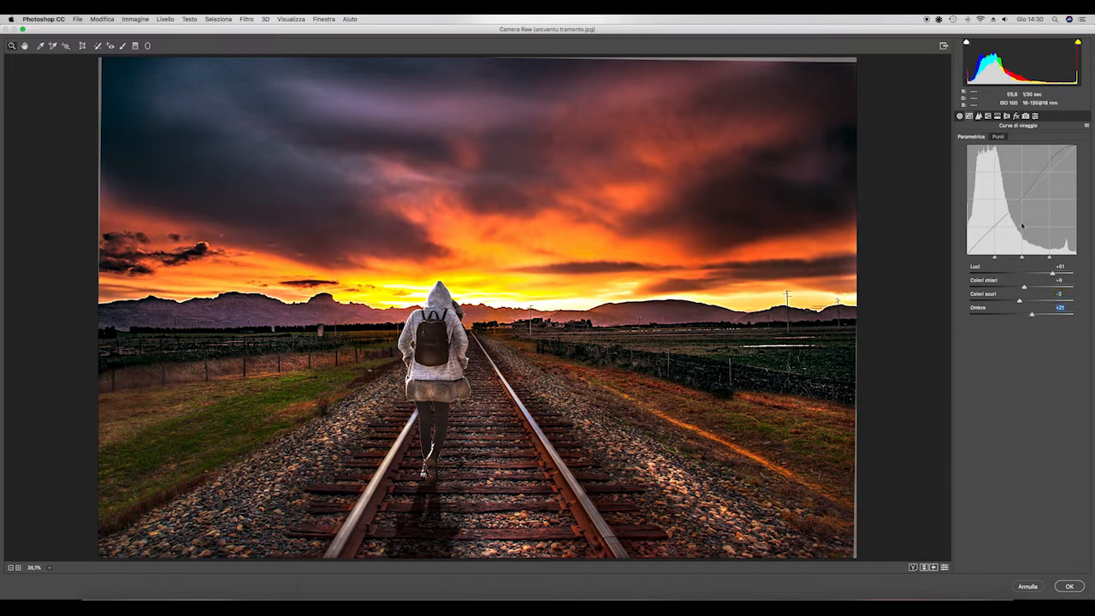
left_click(979, 115)
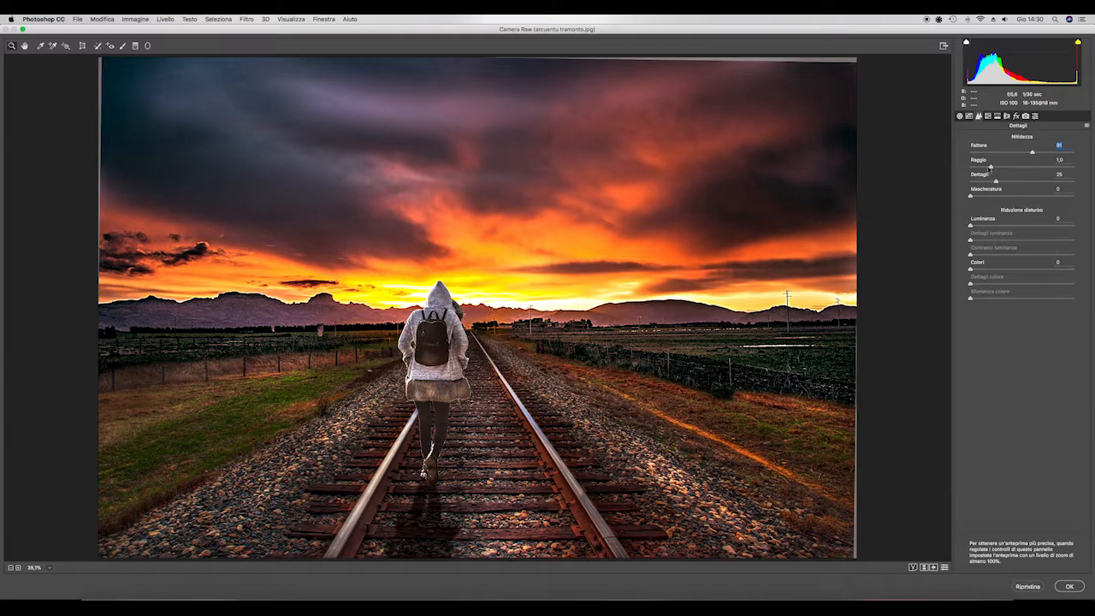
left_click(993, 167, "alt")
left_click_drag(1014, 168, 1012, 168)
- Adjust the HSL luminance to -17 for oranges, +58 for yellows and +61 for greens
left_click(989, 116)
left_click_drag(1017, 196, 1013, 253)
left_click(1030, 149)
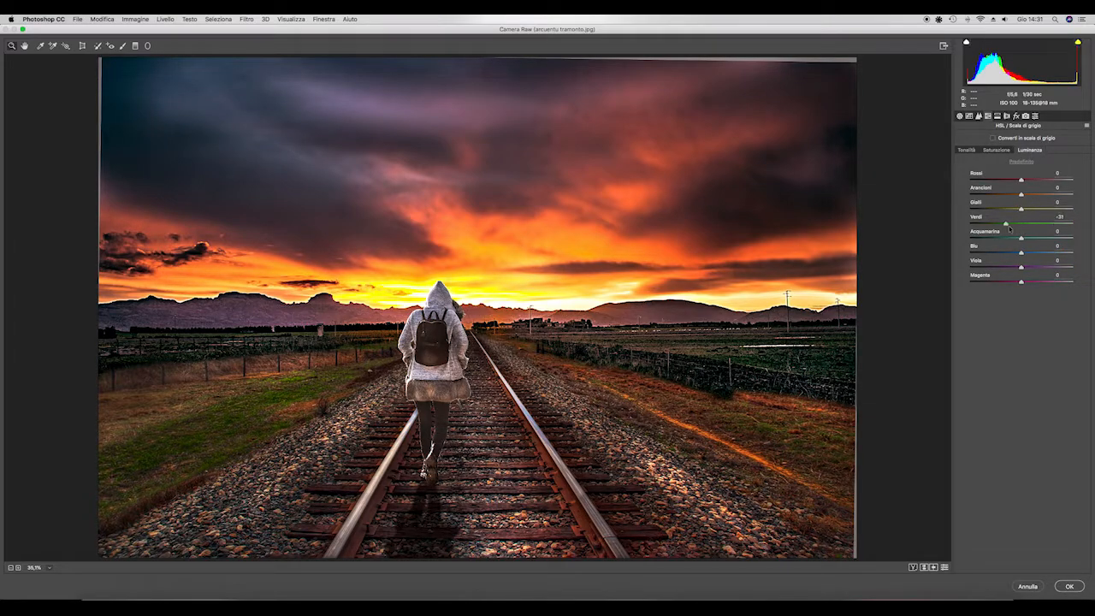
left_click_drag(1009, 228, 1017, 198)
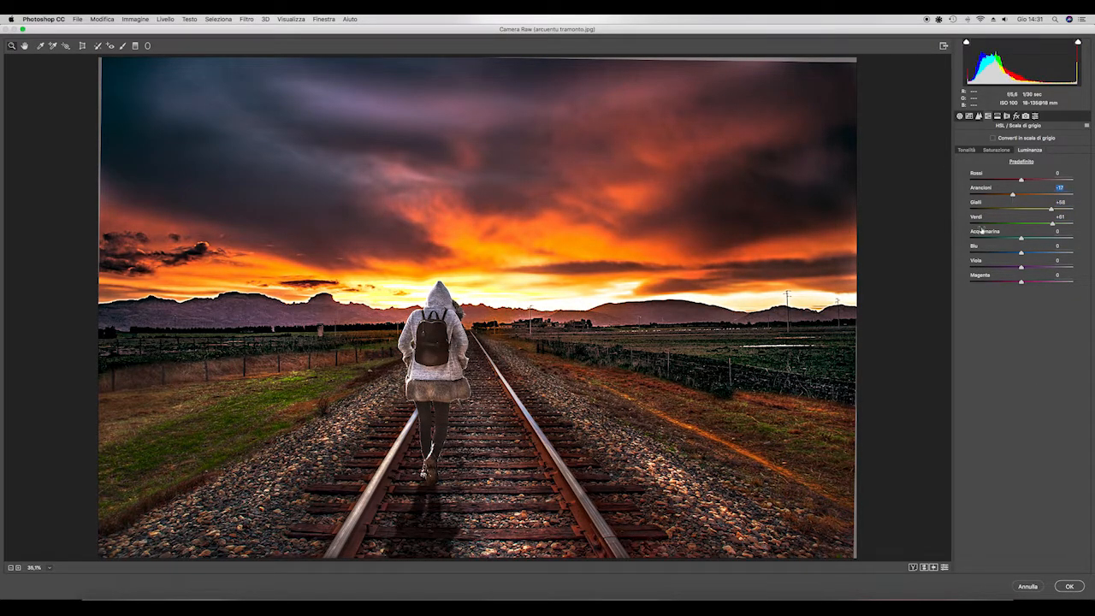
- Add a -23 post-crop vignette and +7 dehaze, fine-tune the exposure, and apply the Camera Raw filter
left_click(1016, 116)
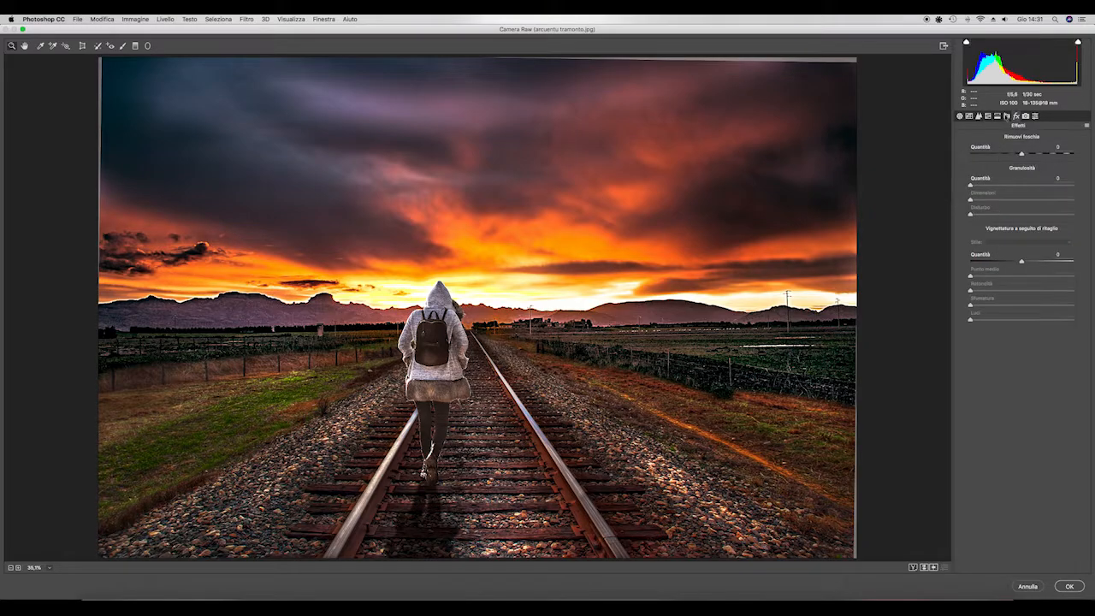
left_click_drag(1021, 263, 1011, 267)
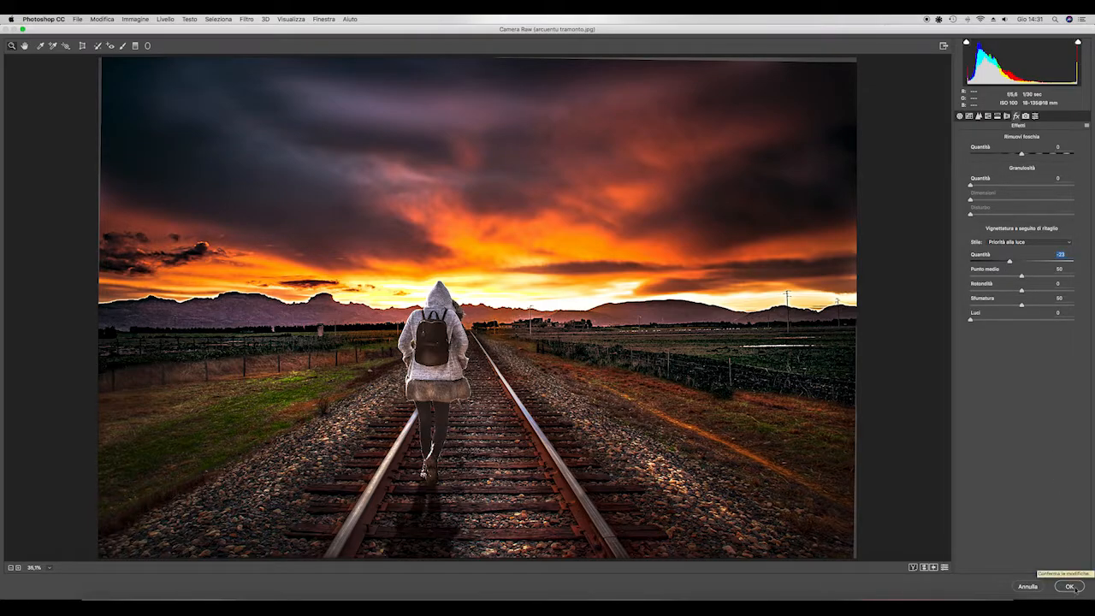
left_click_drag(1022, 155, 1026, 158)
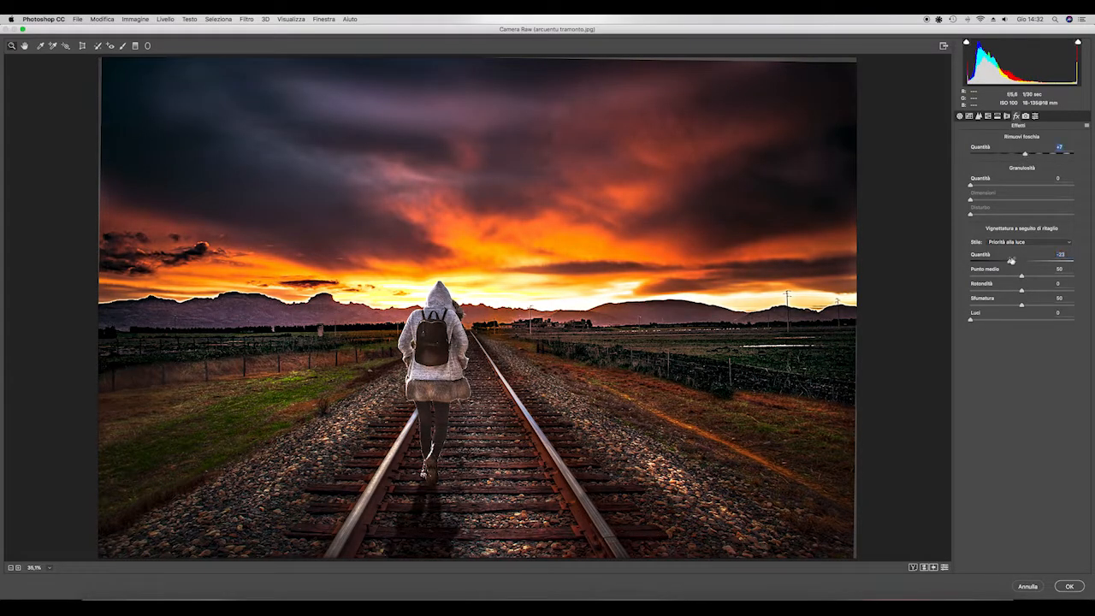
left_click(961, 116)
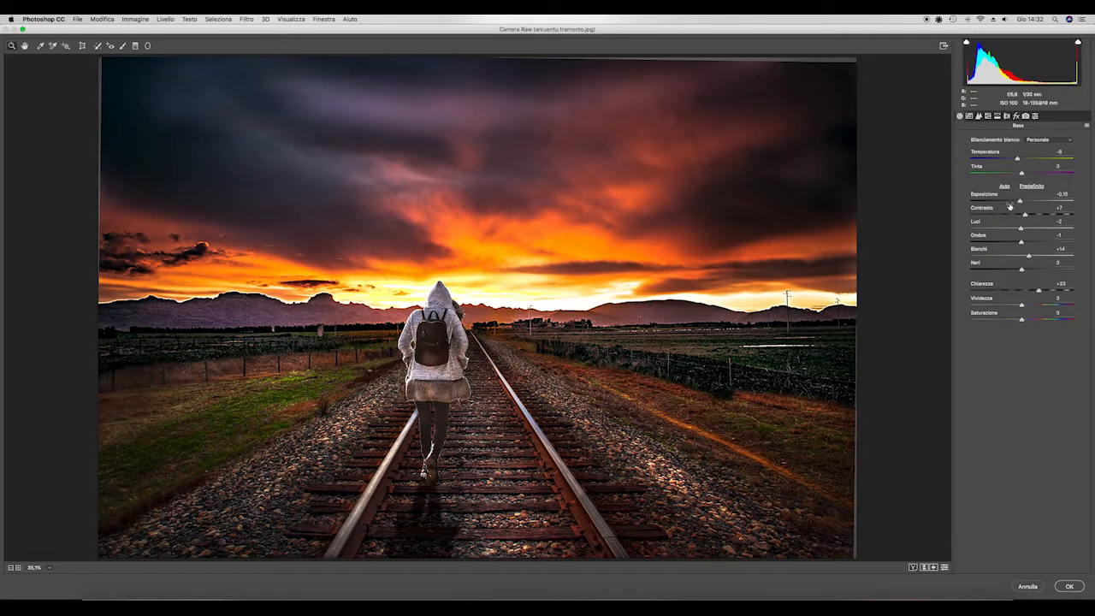
left_click_drag(1020, 201, 1021, 202)
left_click(1063, 586)
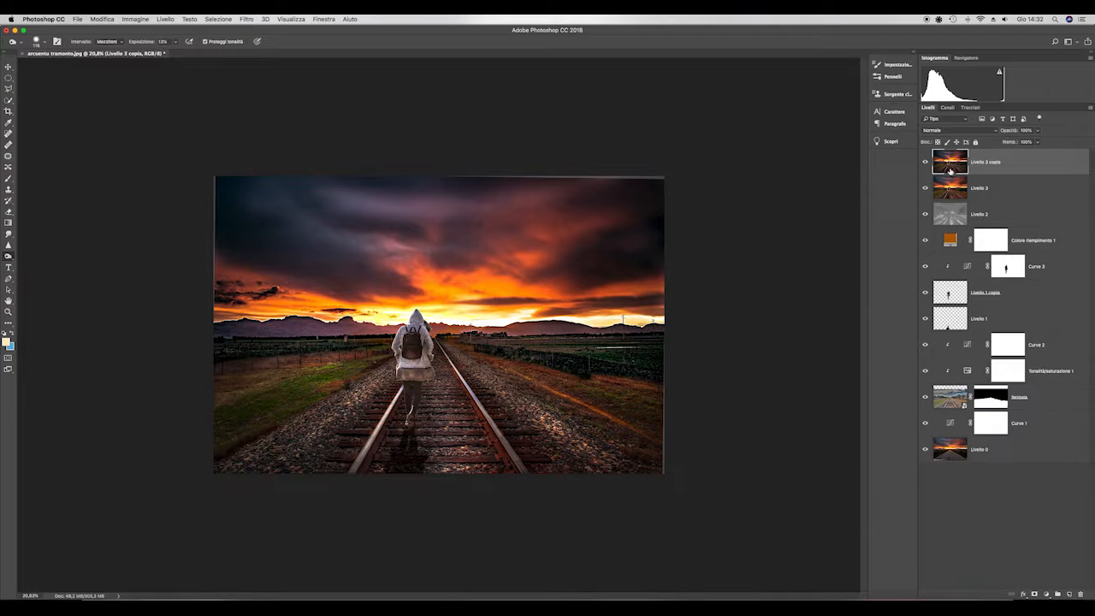
- Compare the image with and without the Camera Raw edits by toggling the visibility of Livello 3 copia
left_click(925, 164)
left_click(925, 163)
left_click(925, 164)
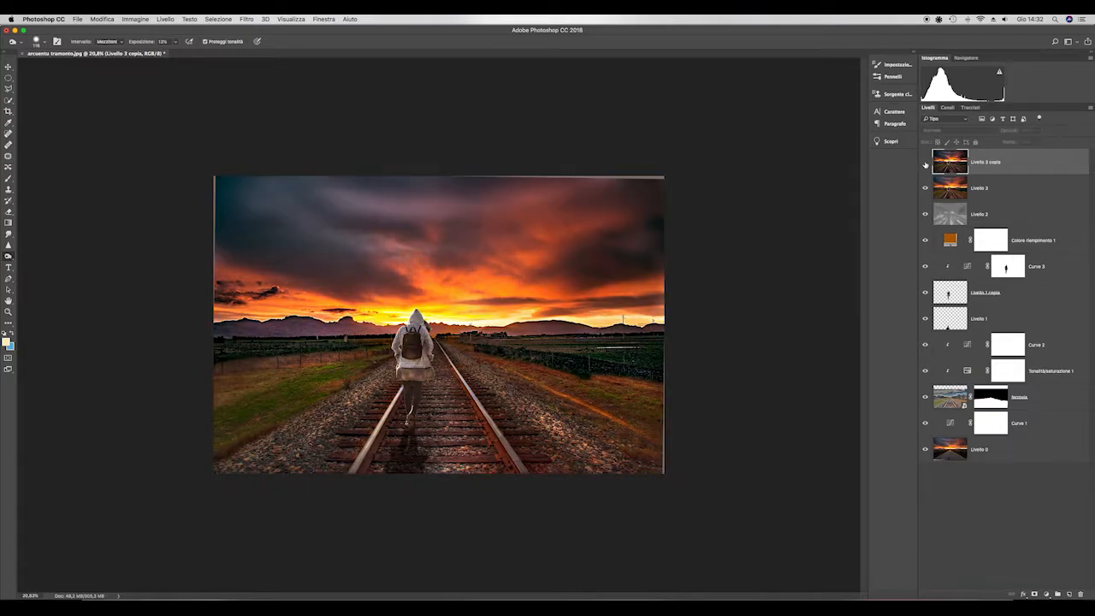
left_click(925, 164)
left_click(925, 163)
left_click(925, 164)
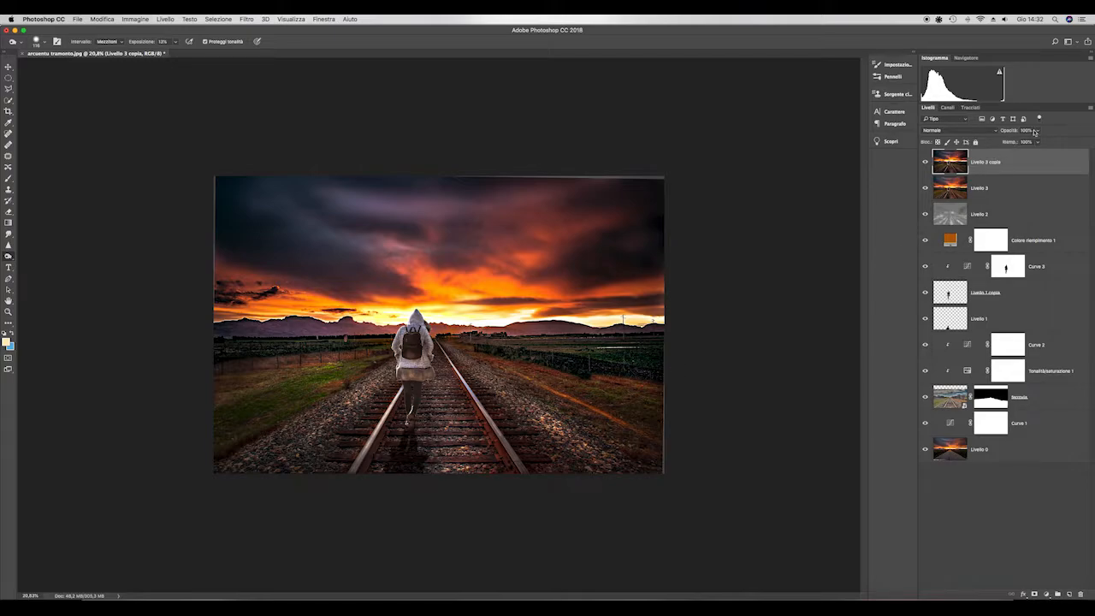
left_click(1035, 595)
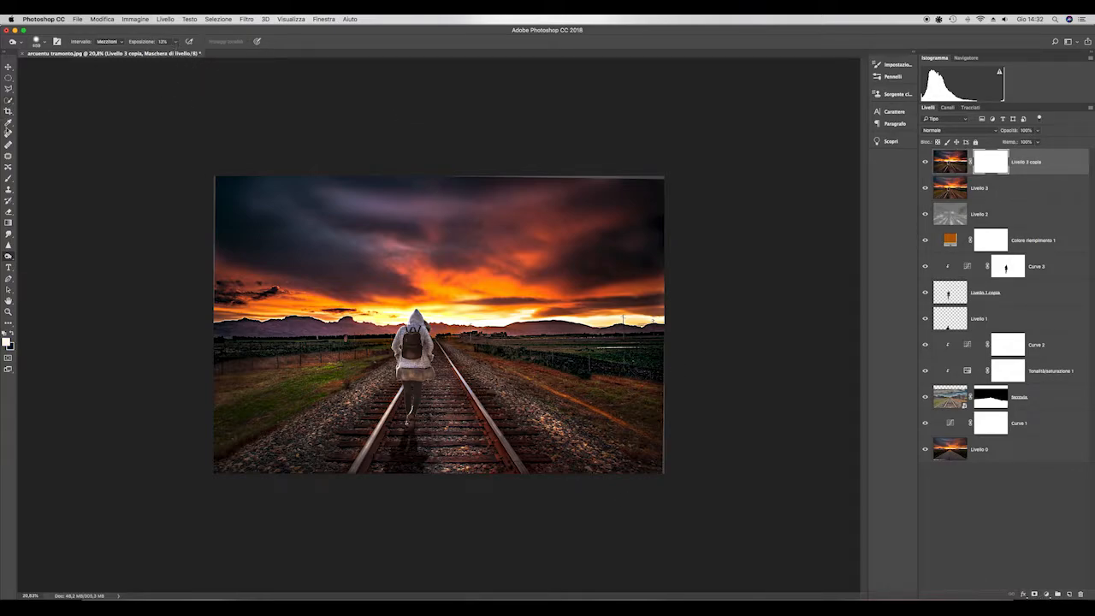
left_click(8, 177)
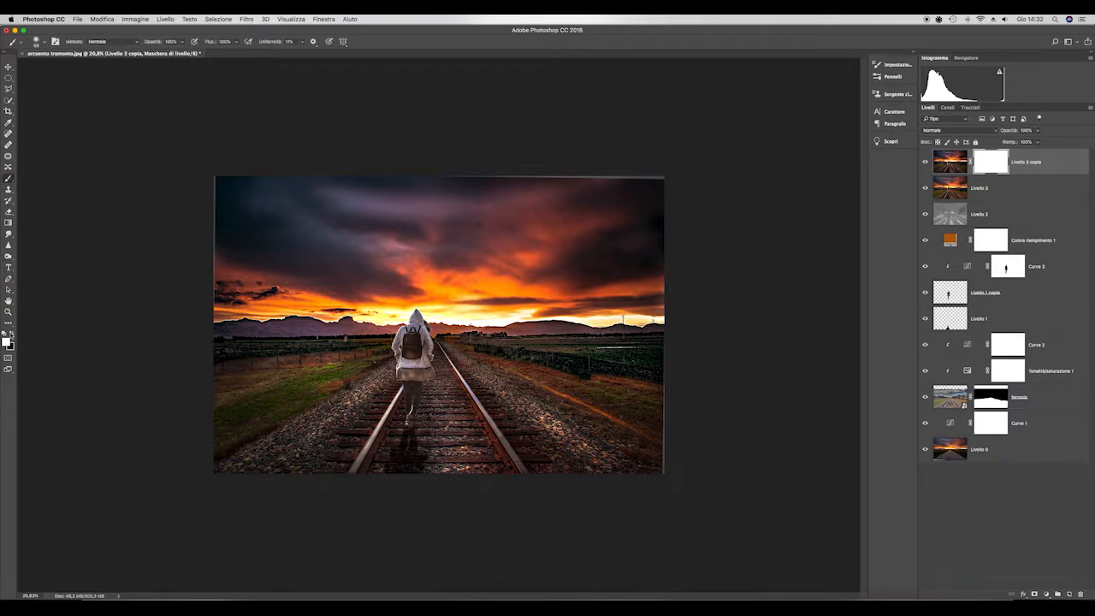
left_click(11, 335)
mouse_move(387, 381)
left_mouse_down()
mouse_move(399, 380)
mouse_move(365, 401)
left_mouse_up()
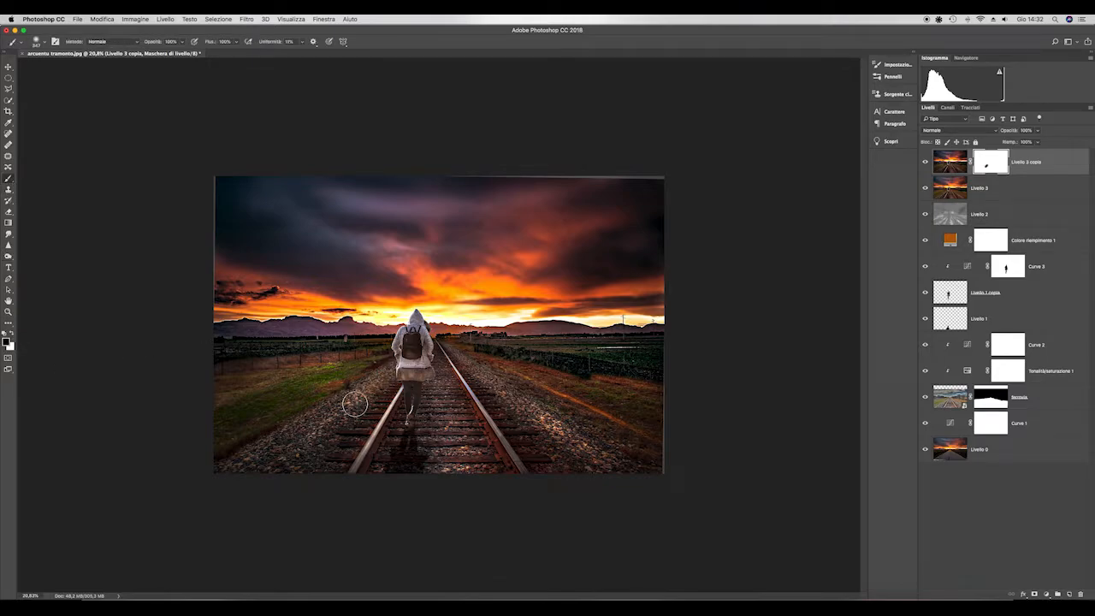
left_click(118, 20)
left_click(119, 29)
left_click_drag(996, 167, 1080, 594)
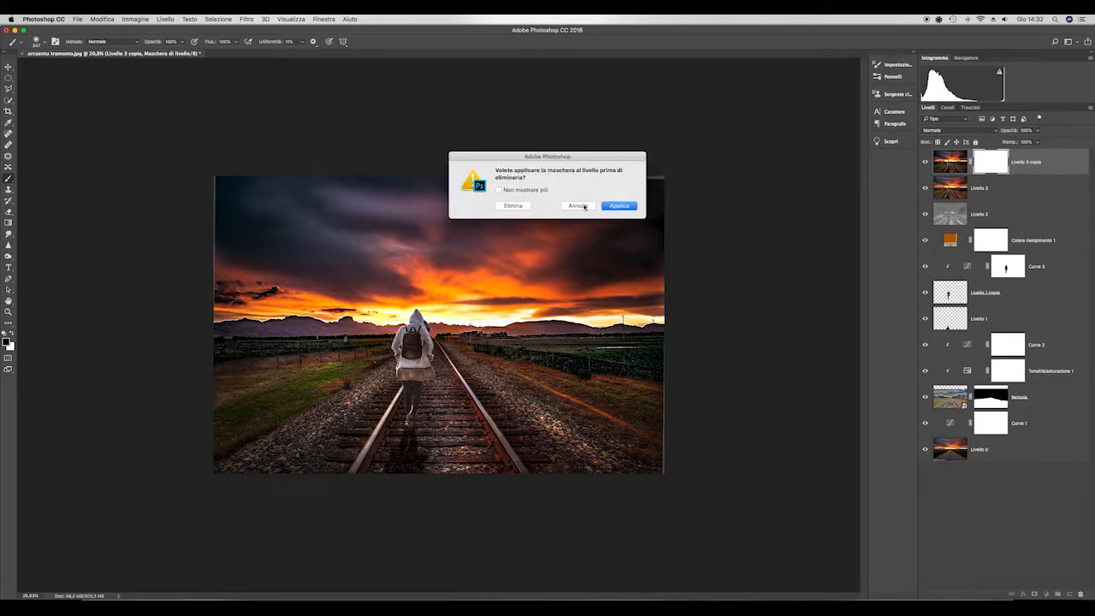
left_click(513, 205)
- Add a Curves adjustment layer that brightens the midtones and invert its mask to black
left_click(1046, 594)
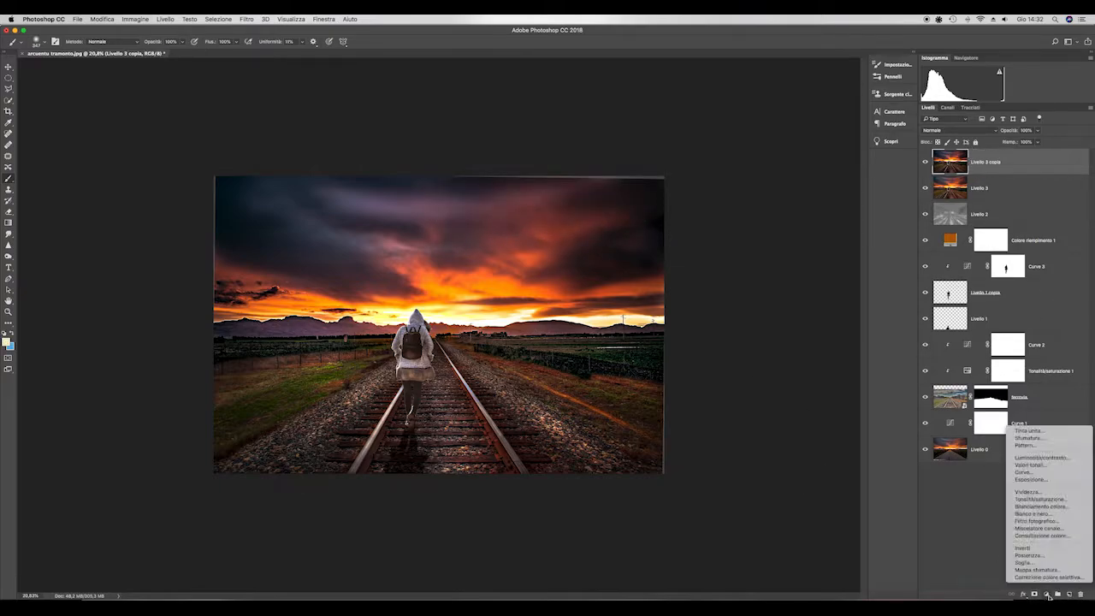
left_click(1039, 473)
left_click_drag(803, 325, 798, 320)
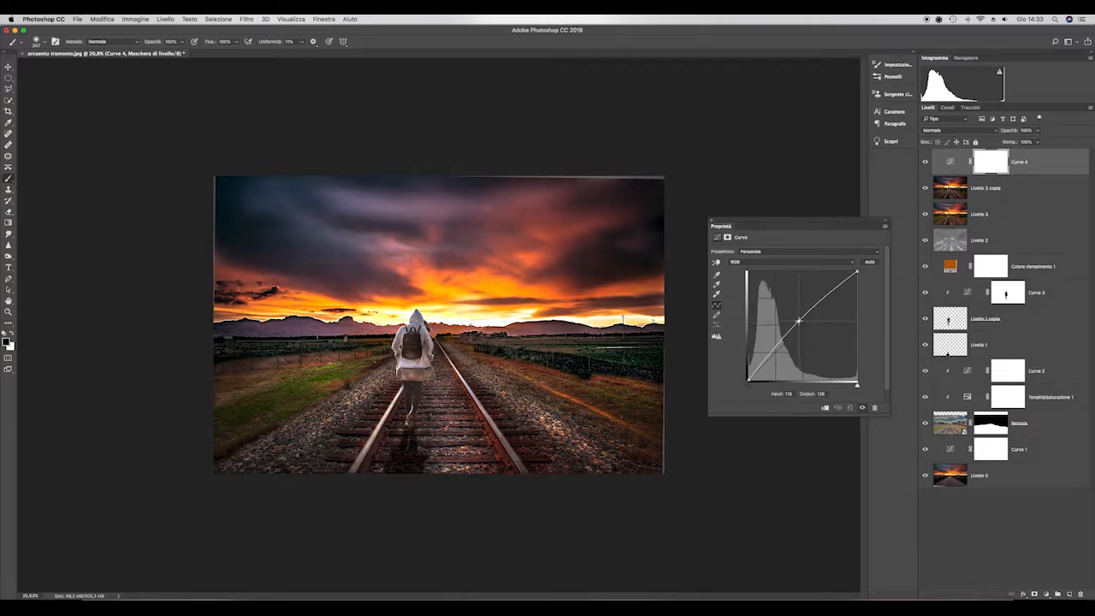
left_click(997, 164)
key("super+i")
- Paint white on the Curve 4 mask over the gravel left of the tracks, and lower the brush flow
key("super+plus")
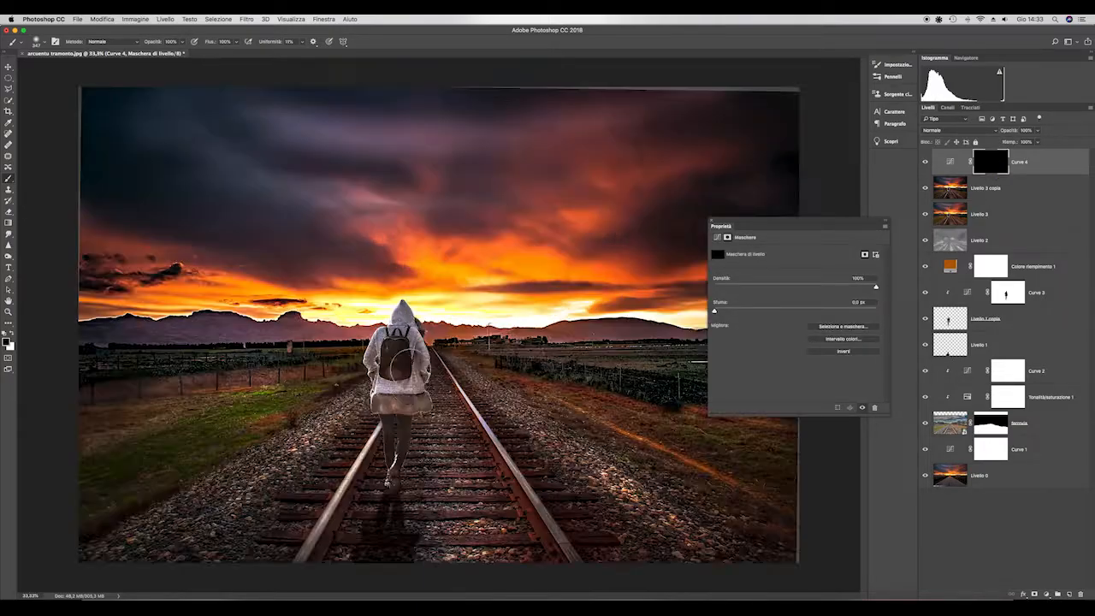
key("super+minus")
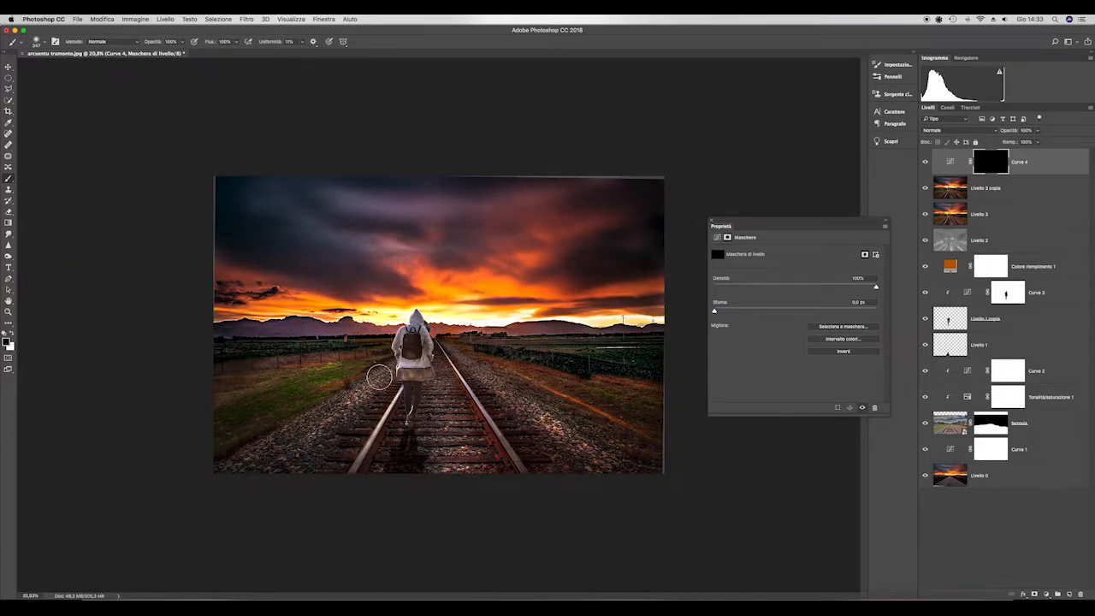
key("x")
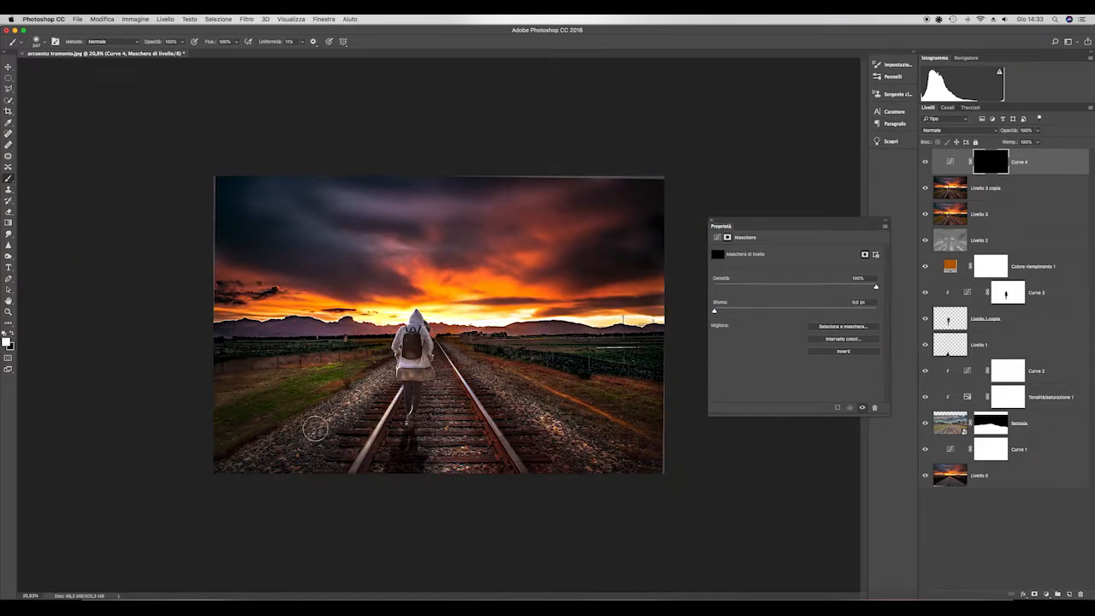
left_click_drag(315, 429, 308, 434)
left_click_drag(308, 435, 327, 435)
left_click(236, 42)
left_click_drag(236, 52, 211, 52)
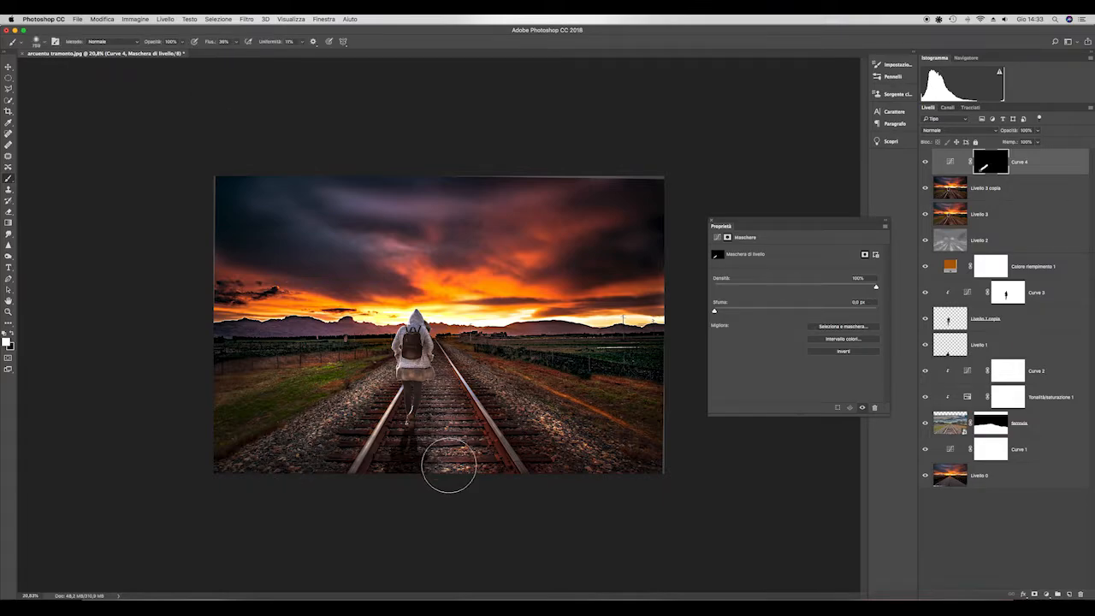
- Undo the last brush strokes on the Curve 4 mask
left_click(104, 19)
left_click(106, 30)
left_click(103, 19)
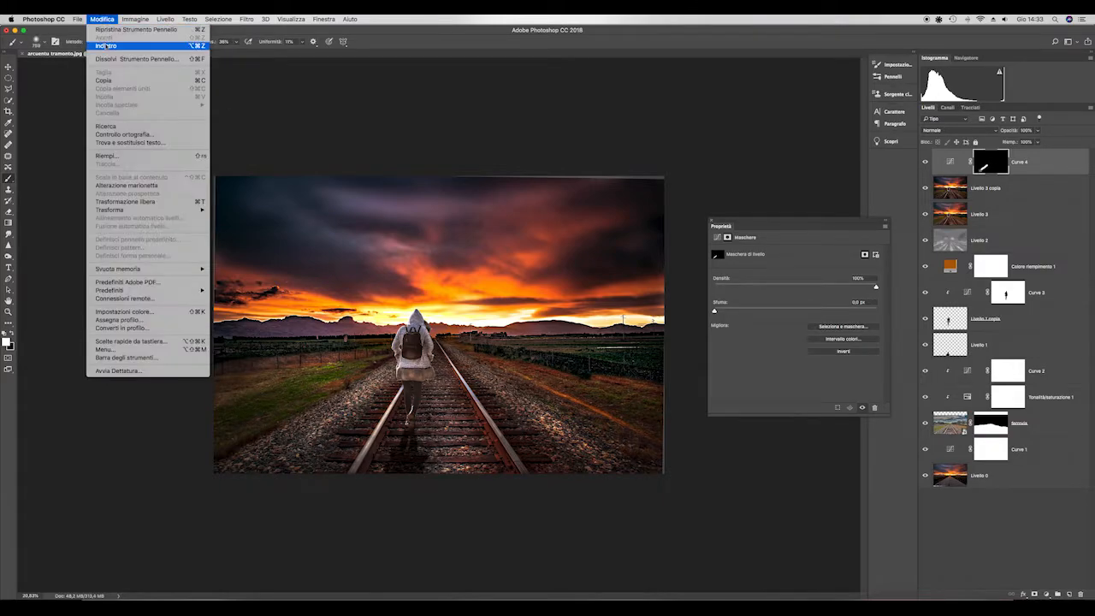
left_click(108, 44)
- Paint white on the Curve 4 mask to brighten parts of the sunset clouds, and close the mask properties
key("super+plus")
key("super+plus")
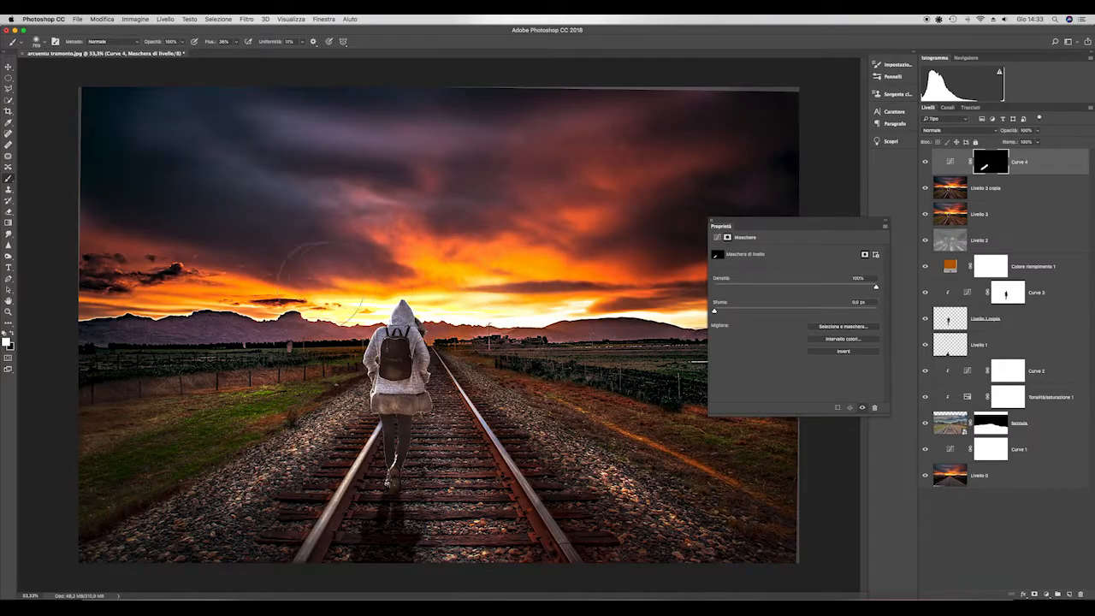
key("super+minus")
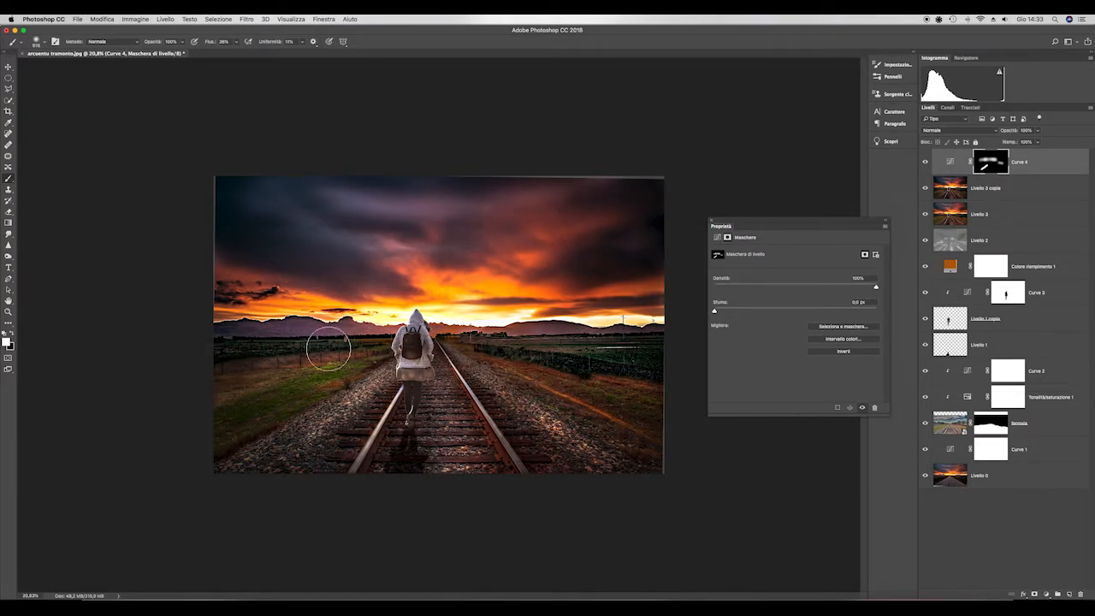
left_click(710, 223)
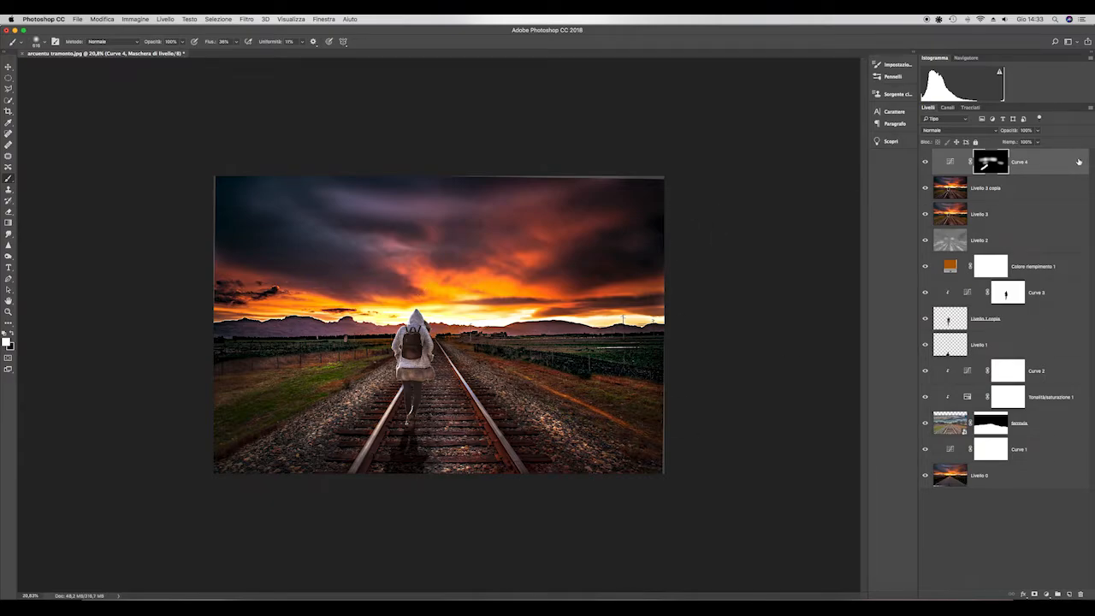
- Stamp all visible layers into a new top layer and crop the image slightly inward to remove the uneven edges
key("super+alt+shift+e")
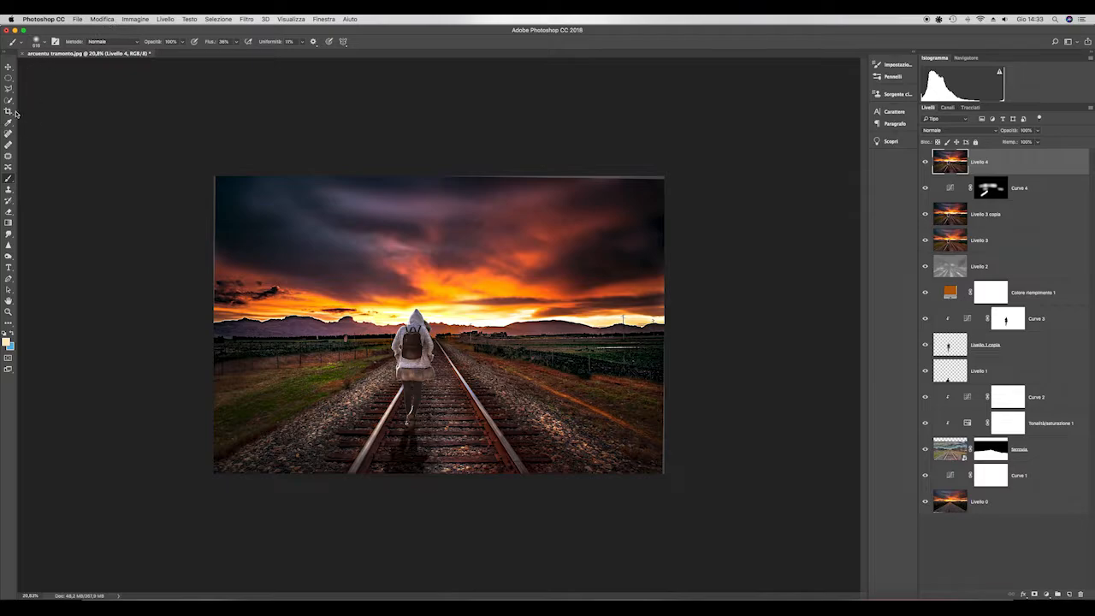
key("c")
left_click_drag(440, 177, 440, 184)
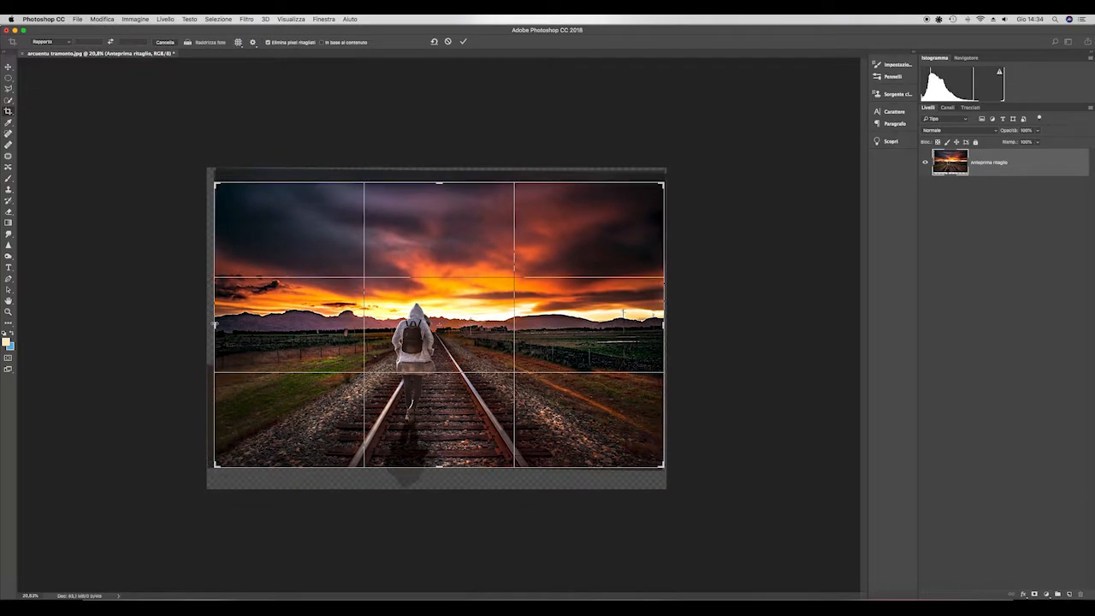
left_click_drag(214, 324, 219, 325)
left_click_drag(661, 325, 657, 326)
key("Return")
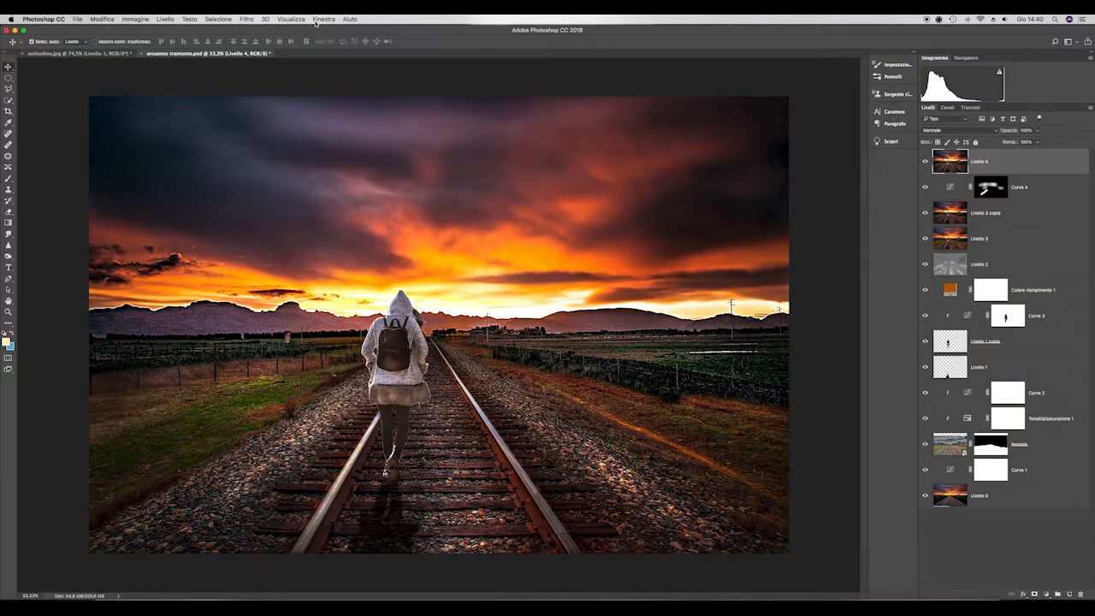
- Apply a High Pass filter with a 4.9-pixel radius to Livello 4 and set its blend mode to Overlay (Sovrapponi)
left_click(247, 20)
mouse_move(291, 195)
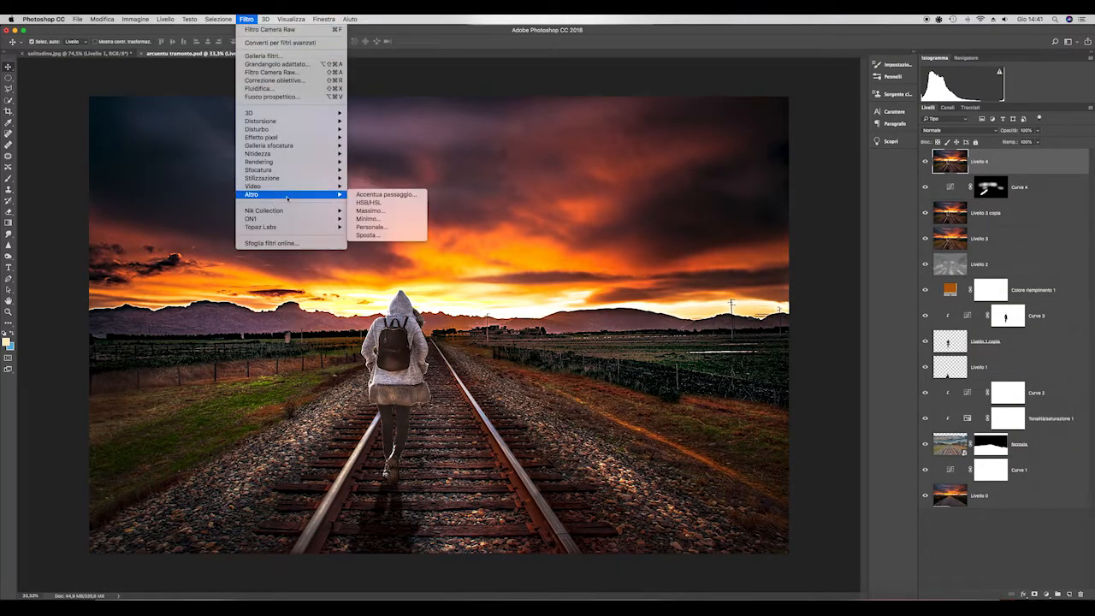
left_click(385, 195)
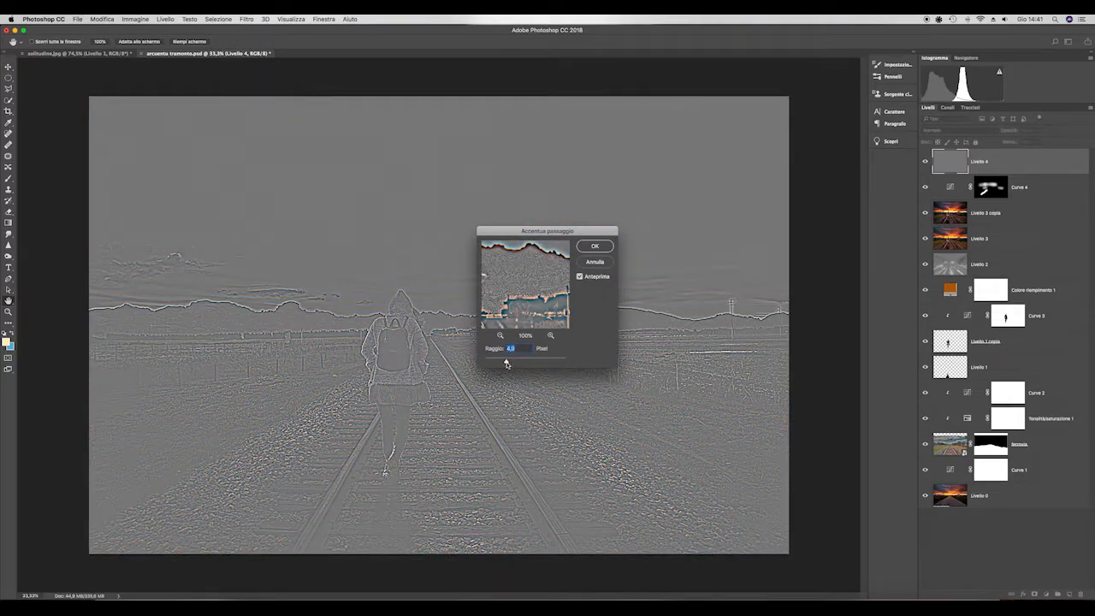
left_click(595, 246)
left_click(996, 133)
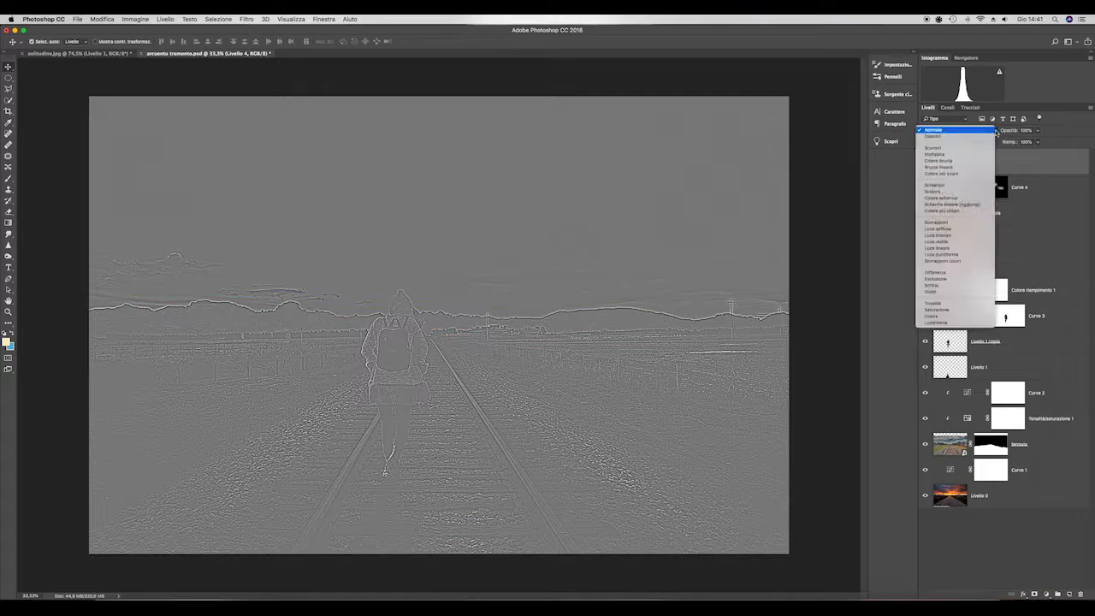
left_click(952, 226)
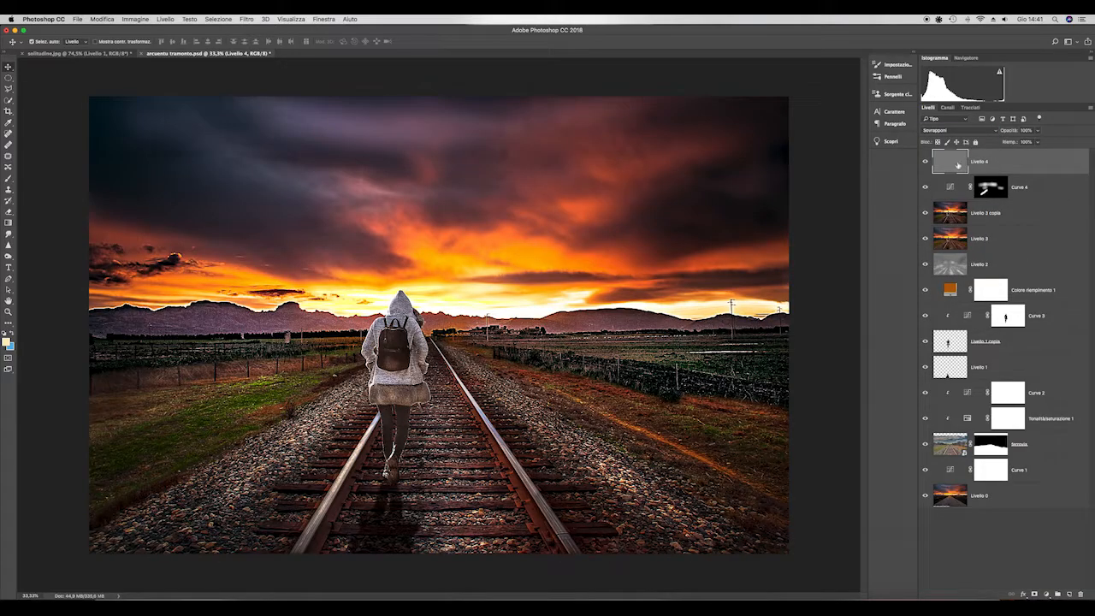
- Fully desaturate the High Pass layer Livello 4 with Hue/Saturation
key("super+u")
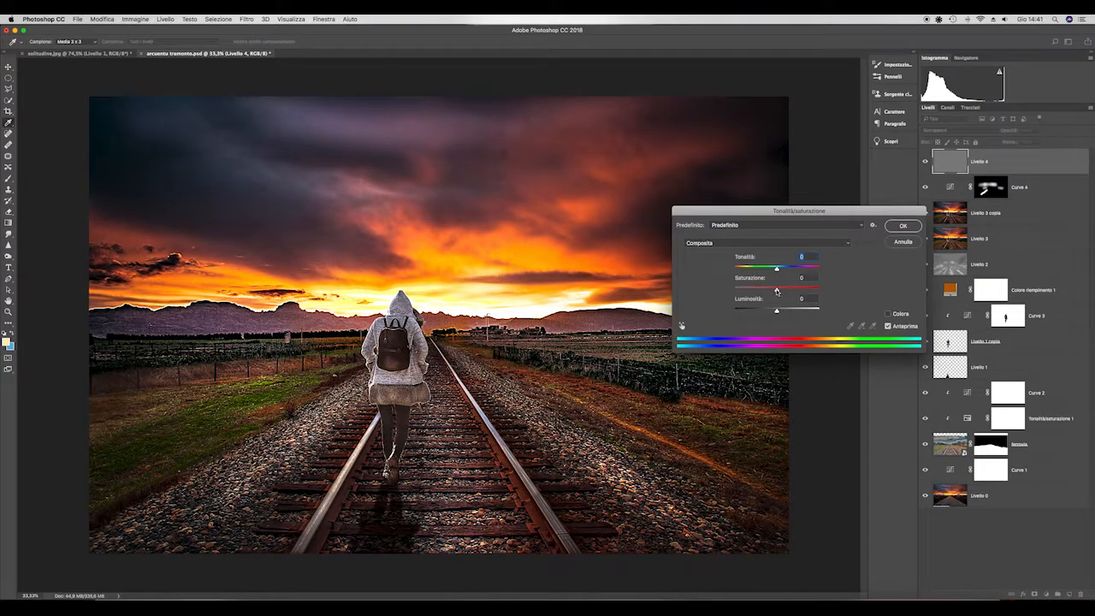
left_click_drag(777, 289, 722, 293)
left_click(903, 227)
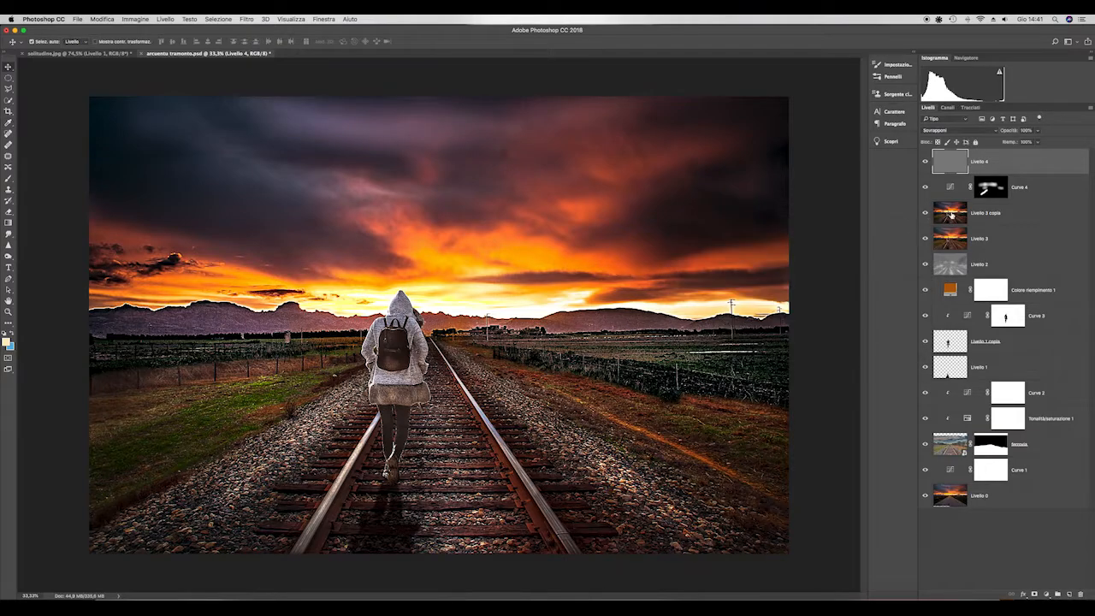
- Add a black layer mask to Livello 4 and paint white over the gravel right of the tracks to reveal the sharpening
left_click(1034, 594)
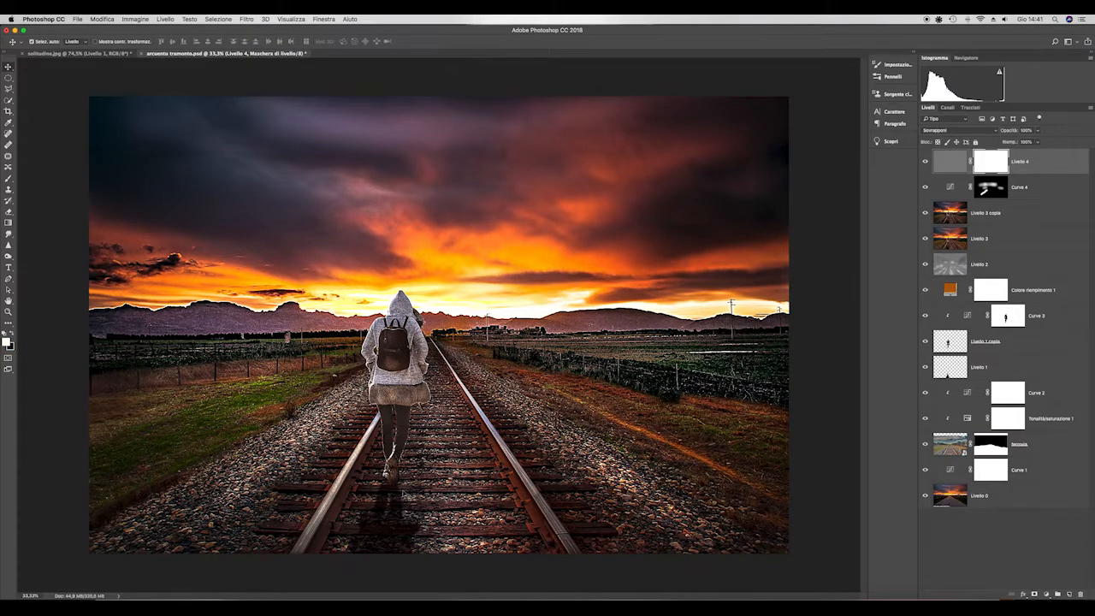
key("super+i")
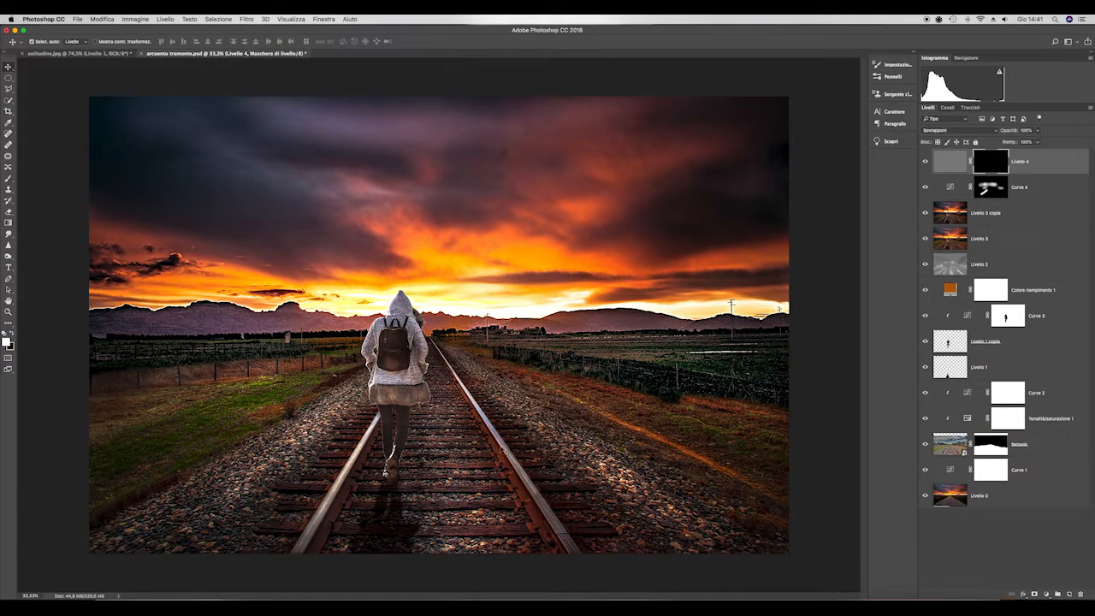
scroll(456, 466, "up", 2)
left_click(9, 182)
scroll(444, 405, "down", 2)
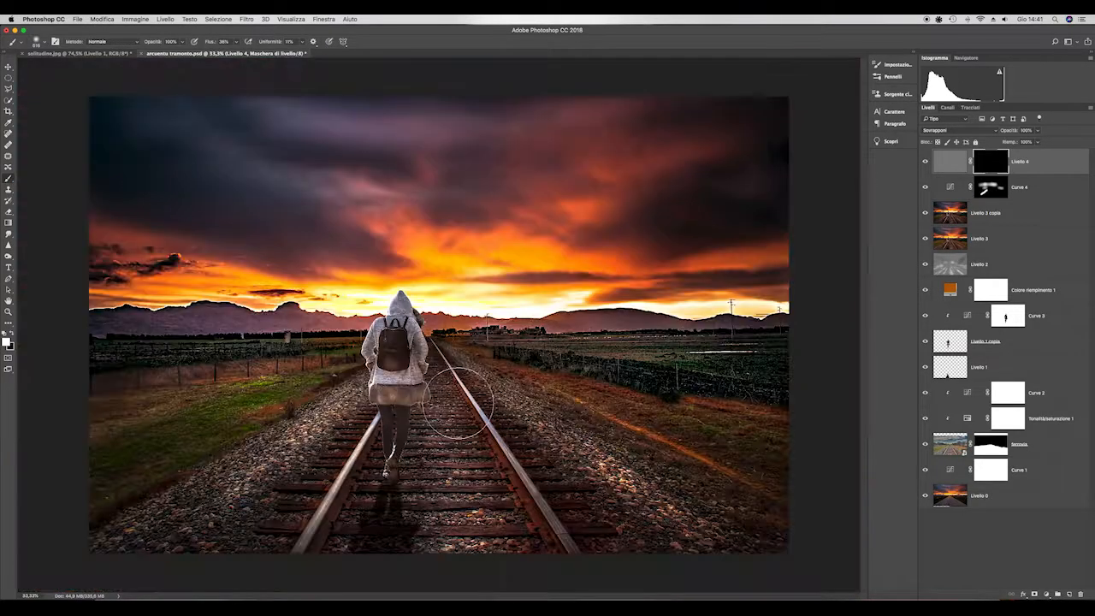
scroll(518, 403, "up", 2)
mouse_move(522, 409)
left_mouse_down()
mouse_move(609, 468)
mouse_move(650, 512)
mouse_move(762, 538)
left_mouse_up()
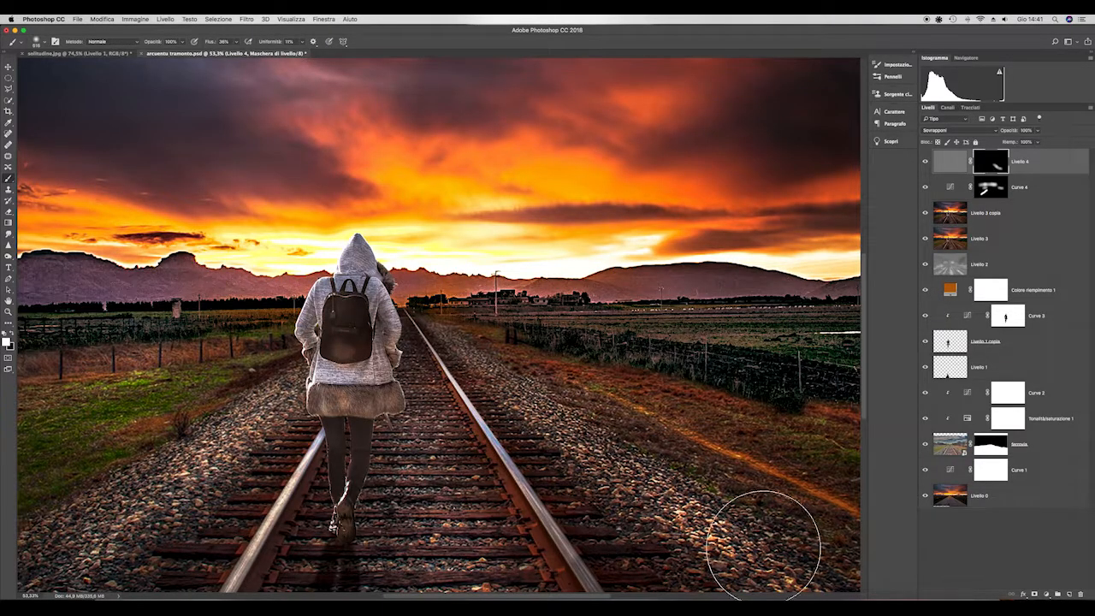
scroll(762, 539, "down", 2)
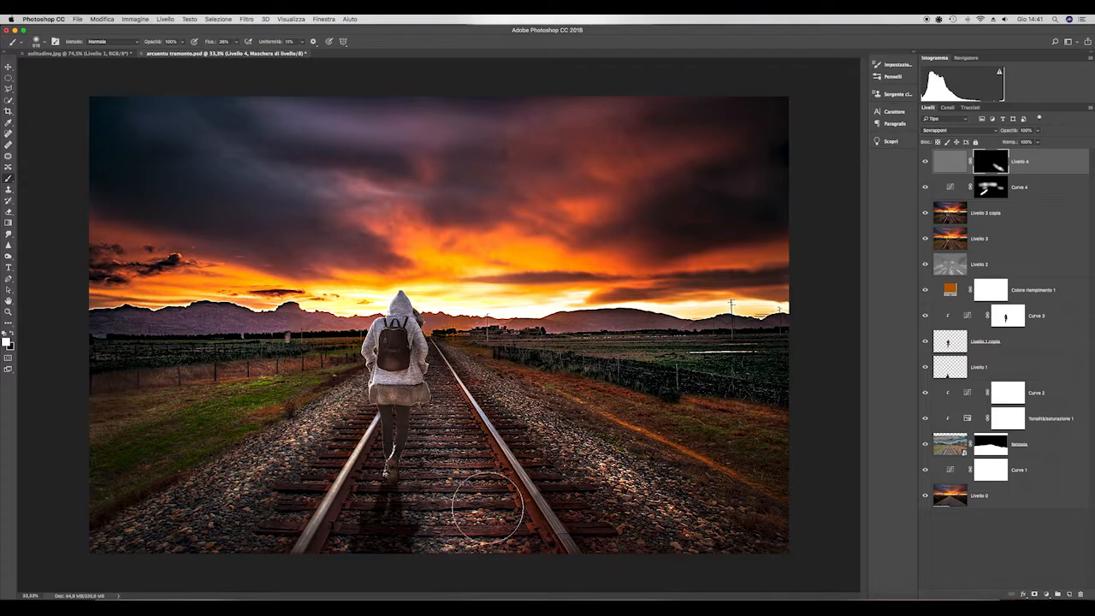
- Paint white on the Livello 4 mask over the gravel left of the tracks and the hooded figure to sharpen them
mouse_move(316, 401)
left_mouse_down()
mouse_move(214, 487)
mouse_move(144, 502)
mouse_move(199, 458)
mouse_move(218, 417)
mouse_move(291, 423)
mouse_move(291, 454)
left_mouse_up()
scroll(382, 389, "up", 2)
left_click_drag(403, 331, 365, 331)
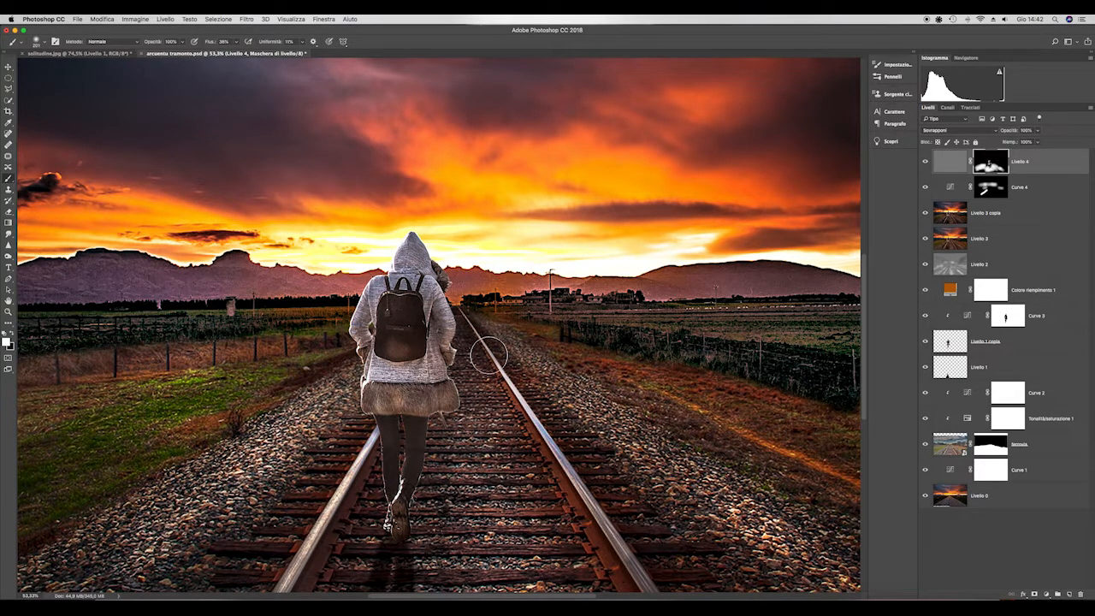
scroll(648, 496, "down", 5)
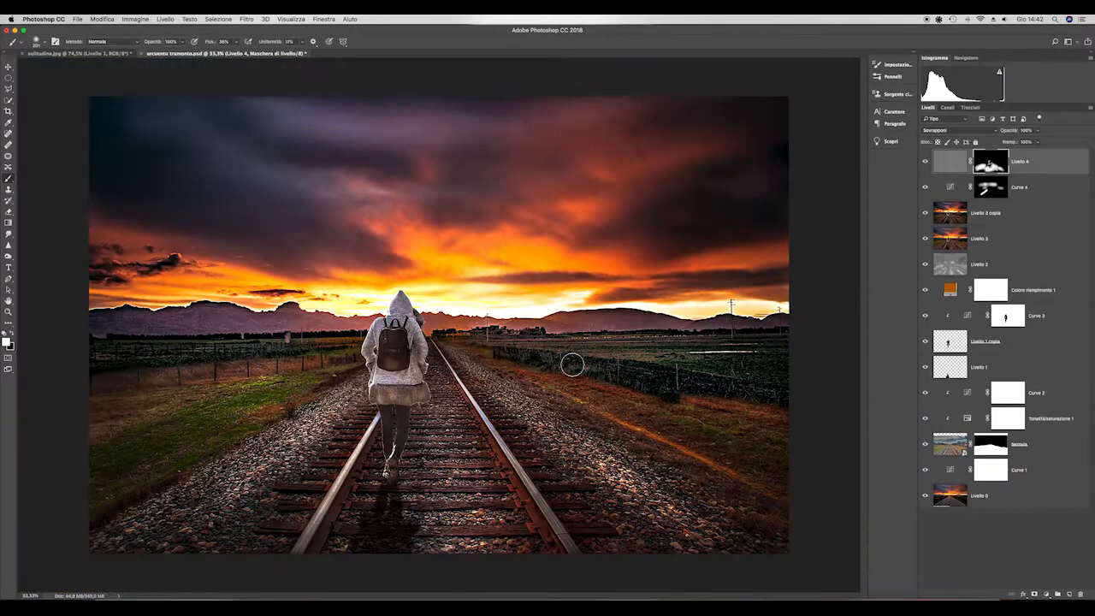
- Stamp all visible layers into a new top layer and place the copyright efi.psd watermark in the sky's upper-left corner
key("super+2")
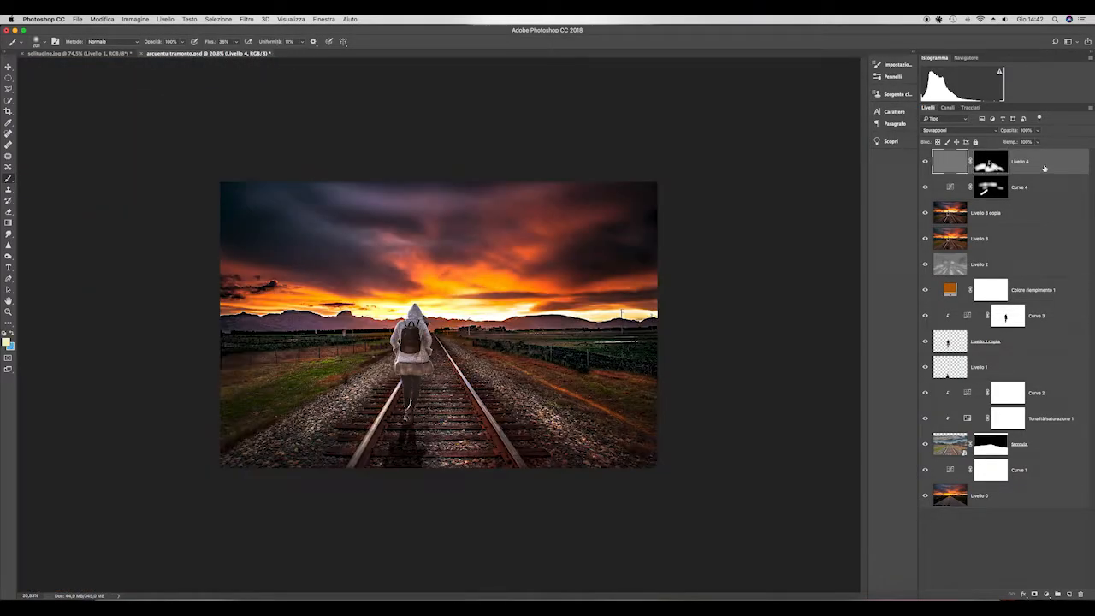
key("super+alt+shift+e")
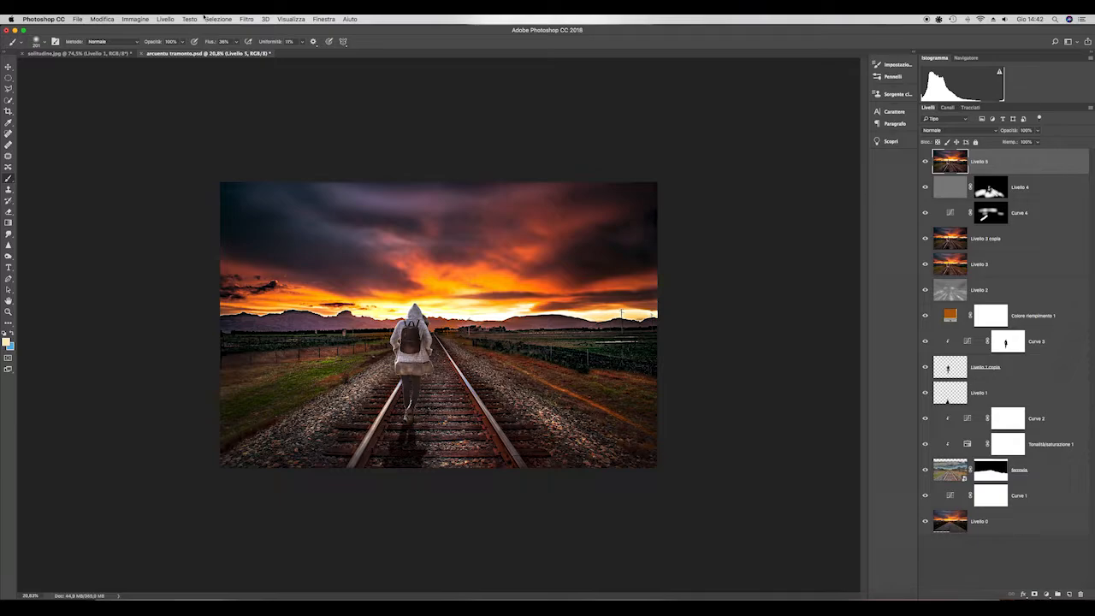
left_click(77, 19)
left_click(99, 177)
left_click(227, 137)
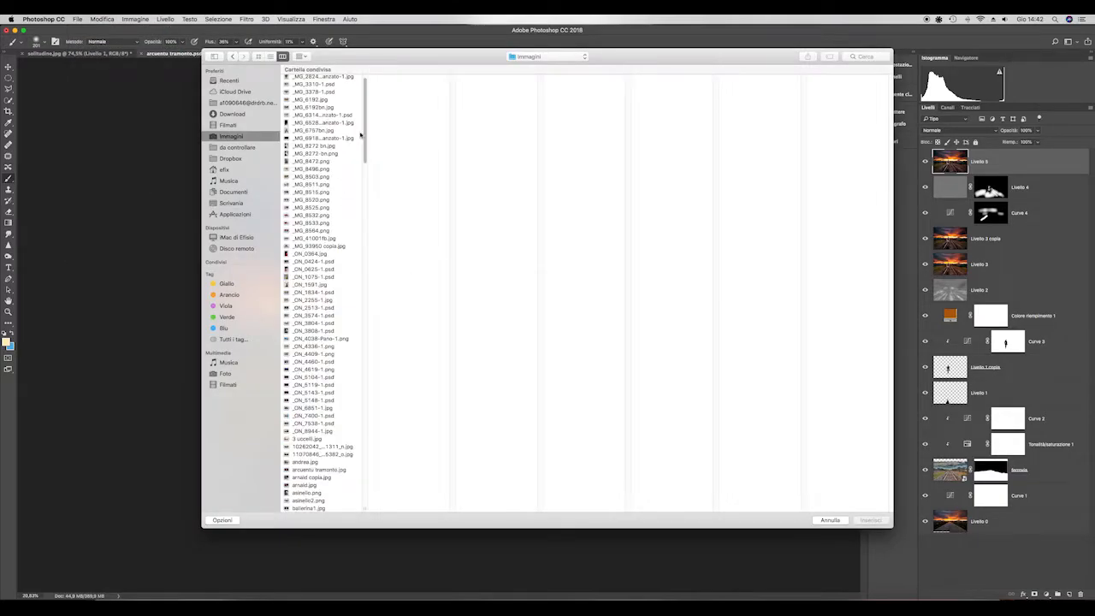
left_click_drag(366, 135, 371, 224)
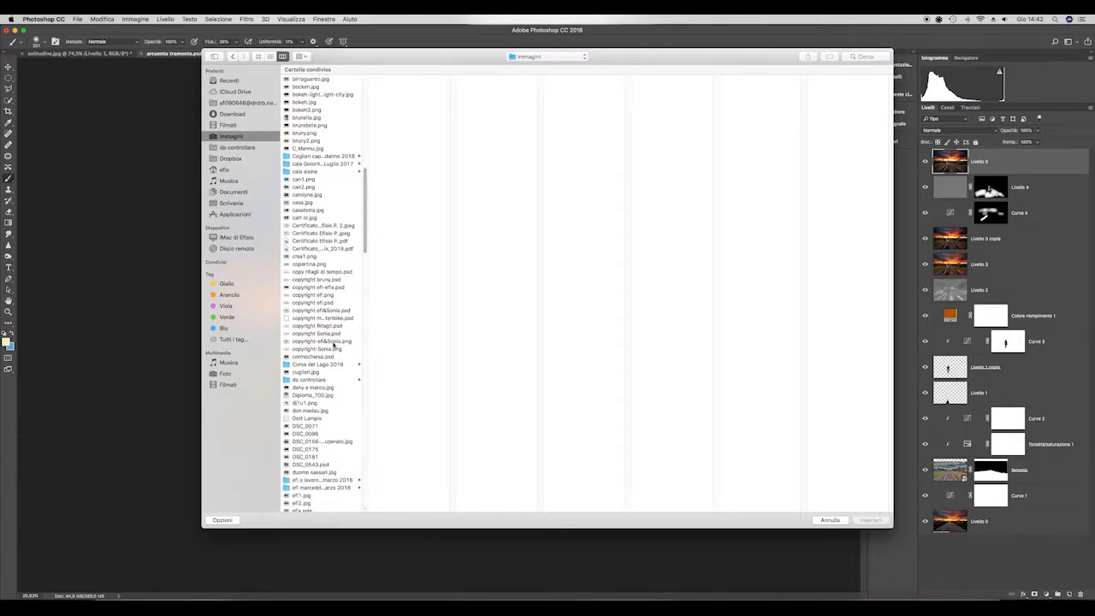
left_click(325, 303)
left_click(862, 521)
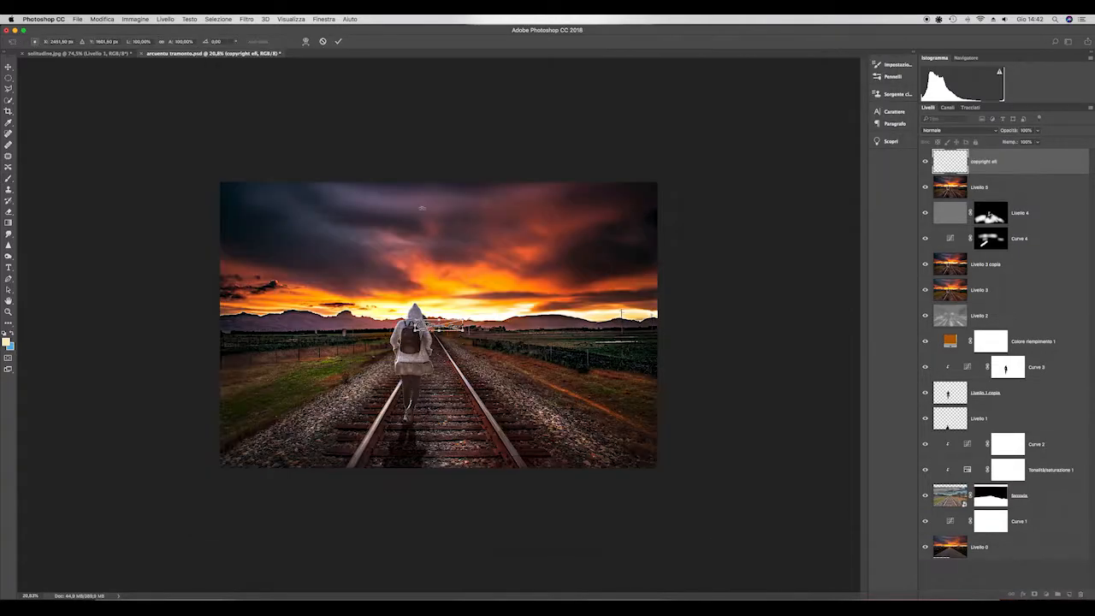
mouse_move(464, 320)
left_mouse_down()
mouse_move(483, 315)
mouse_move(241, 199)
left_mouse_up()
key("Return")
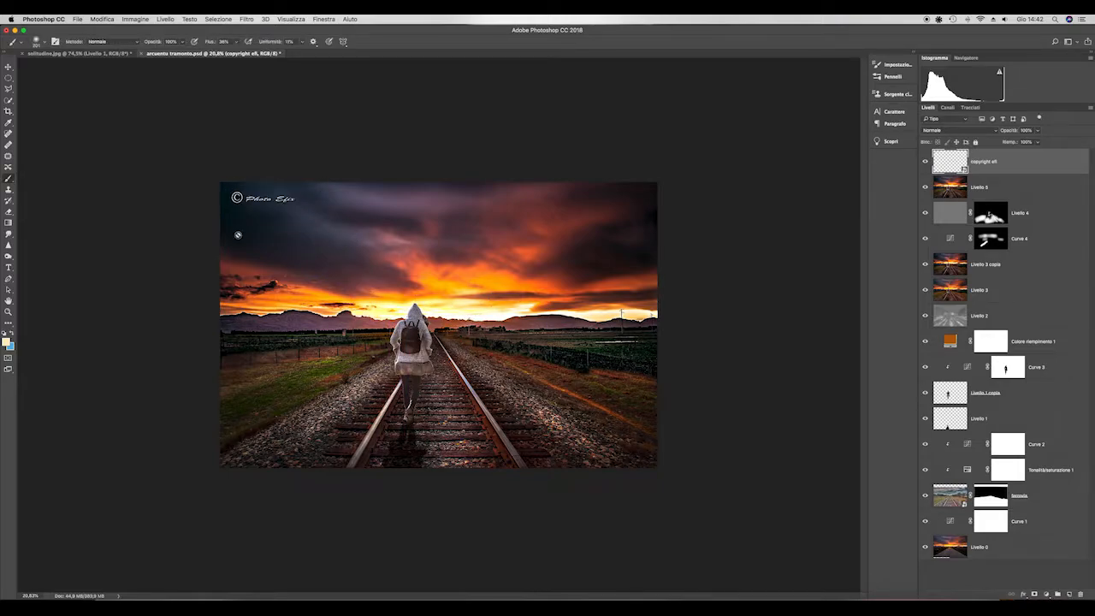
- Examine the finished composite with its watermark in full-screen view against black, and return to the standard screen mode
key("v")
key("super+plus")
key("super+plus")
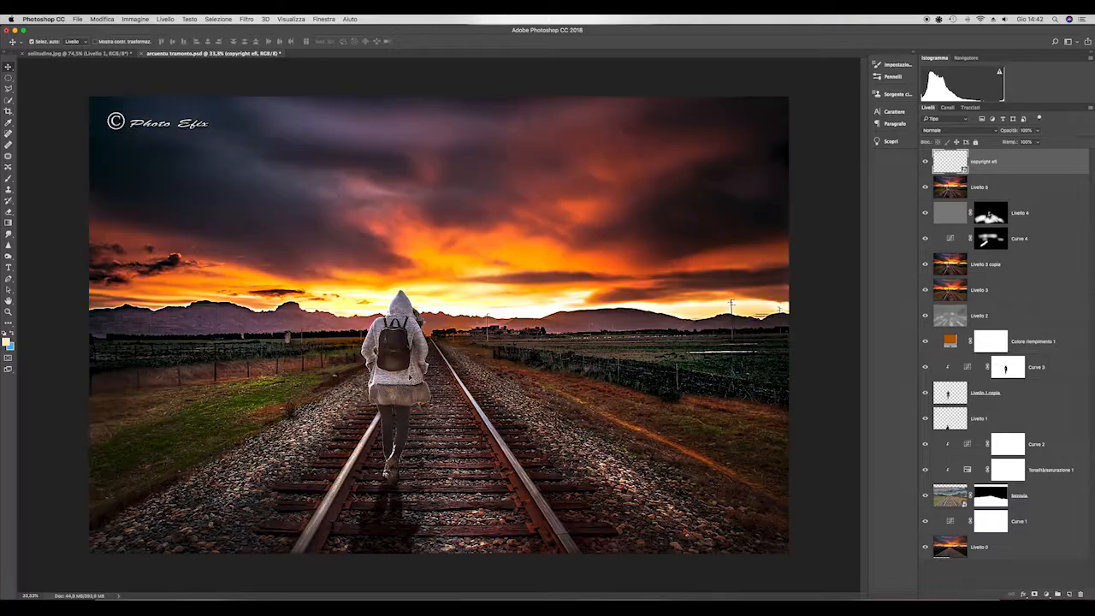
key("f")
key("f")
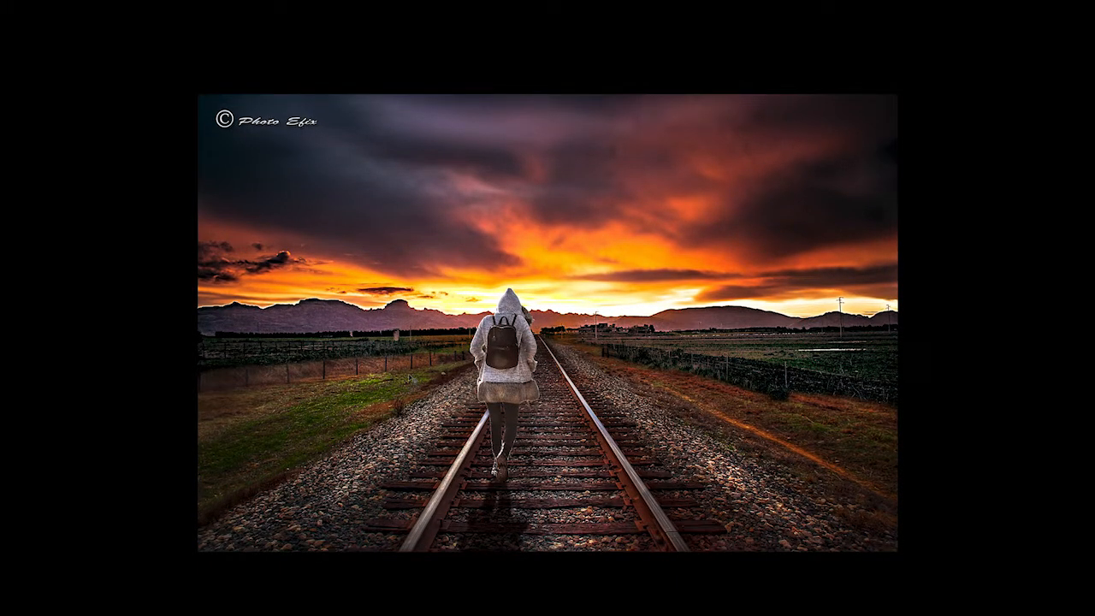
key("super+plus")
key("super+minus")
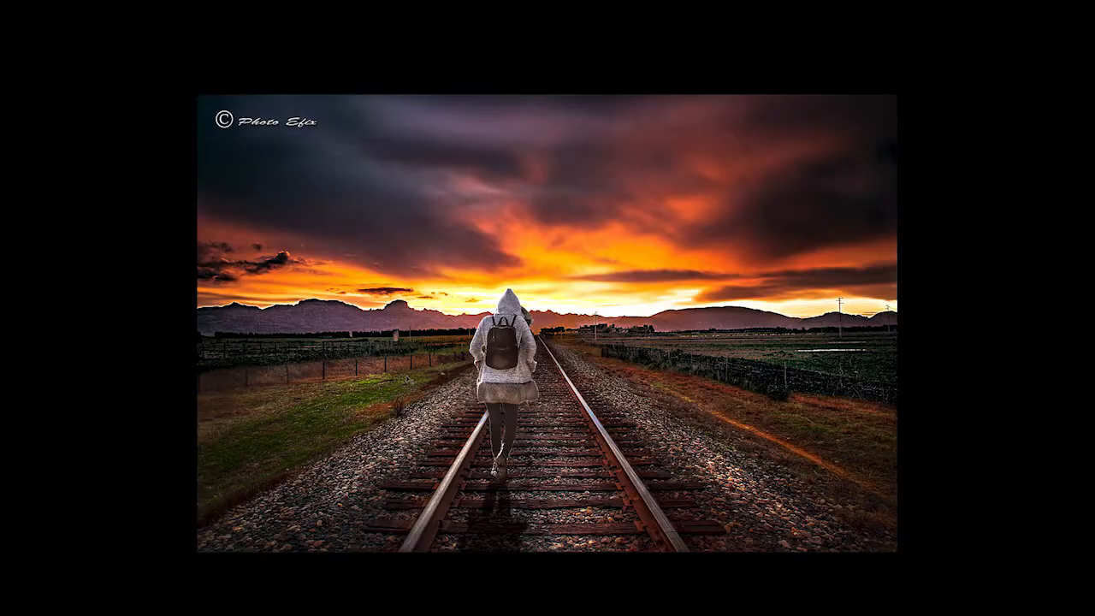
key("f")
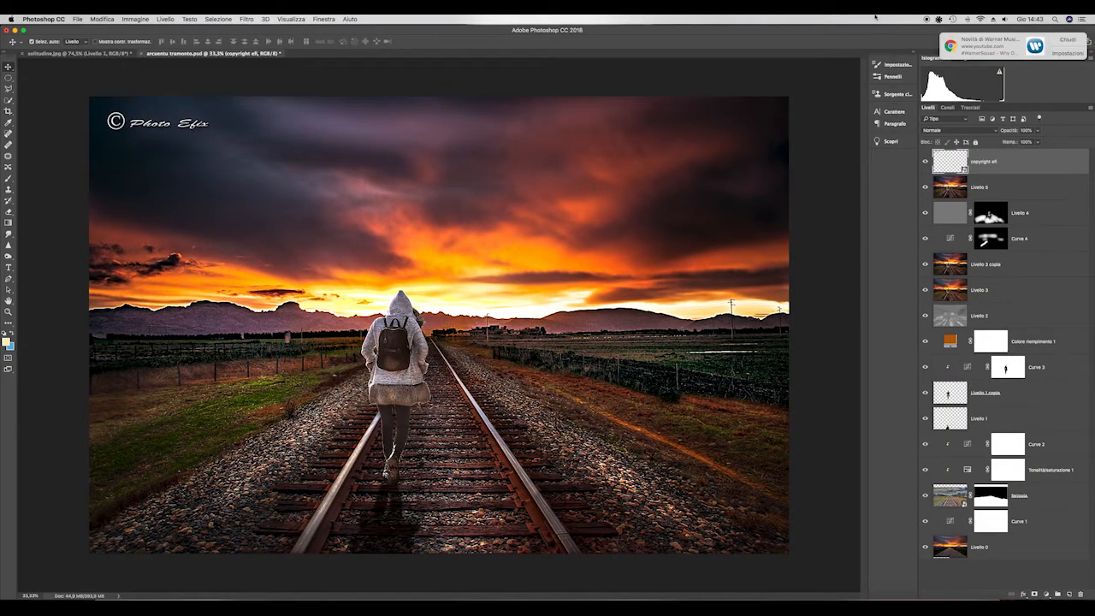